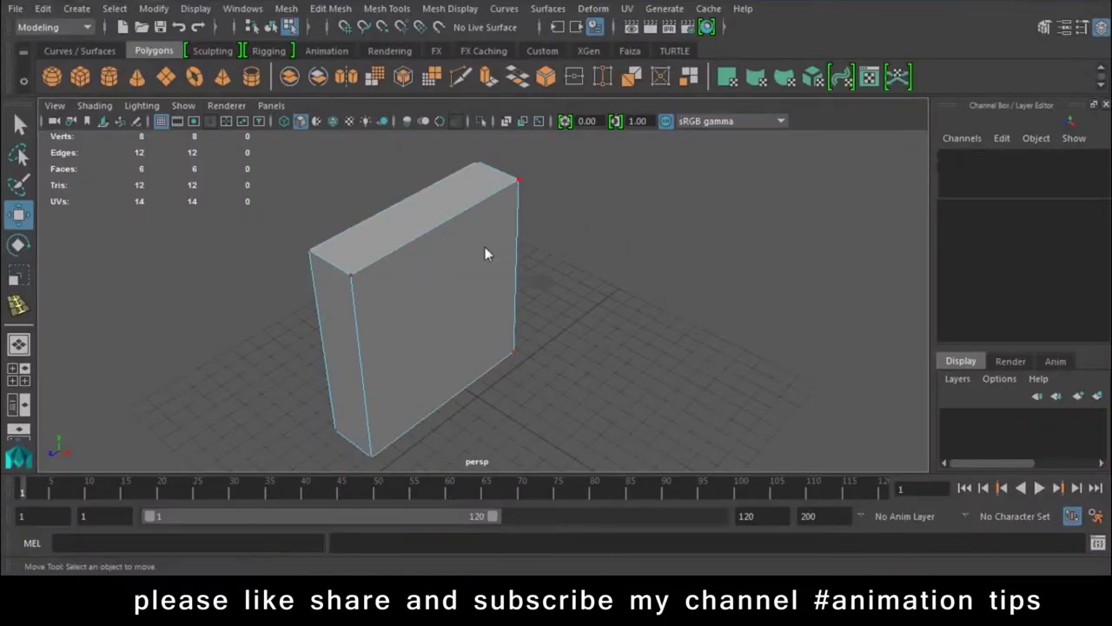
Step: Return the tall box pCube1 to Object Mode using the right-click marking menu
right_drag(458, 138, 540, 106)
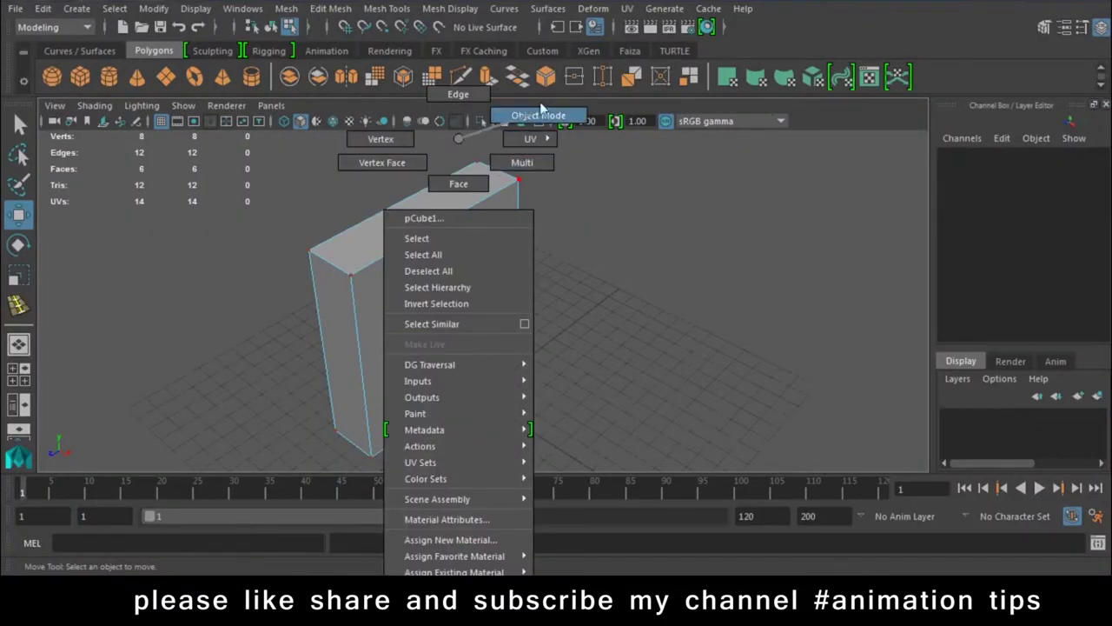
Step: Orbit around pCube1, try an Extrude and undo it, then bring up Mesh Tools
mouse_move(467, 311)
alt+mouse_down()
mouse_move(459, 271)
mouse_move(473, 317)
mouse_move(266, 312)
mouse_move(452, 318)
alt+mouse_up()
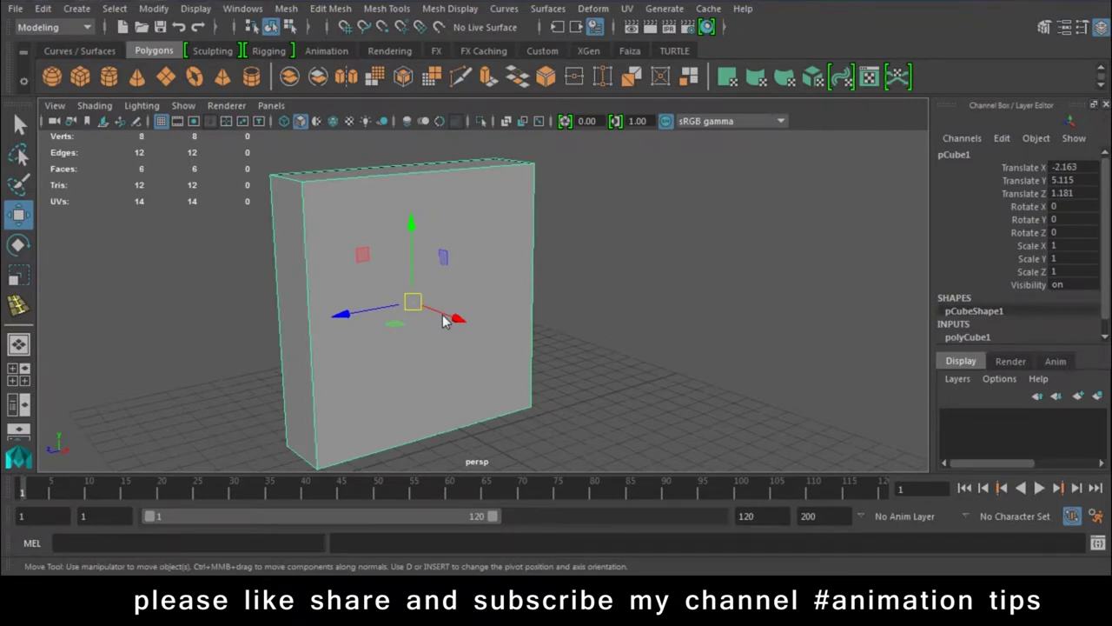
mouse_move(449, 375)
alt+mouse_down()
mouse_move(547, 377)
mouse_move(534, 372)
mouse_move(541, 363)
mouse_move(494, 356)
mouse_move(499, 382)
alt+mouse_up()
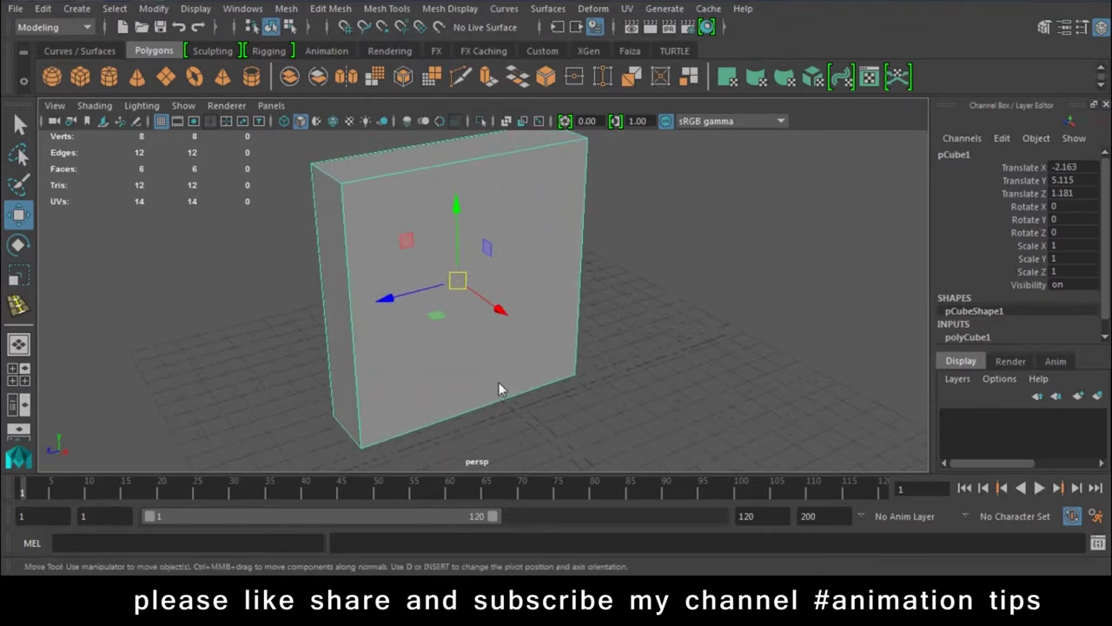
click(488, 85)
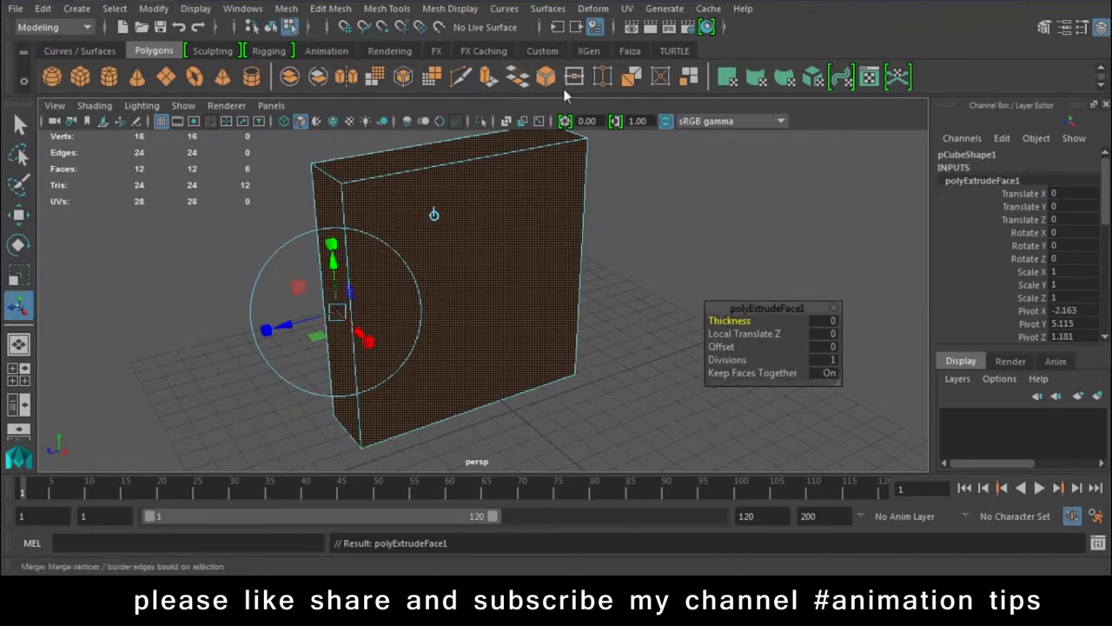
key(ctrl+z)
click(330, 8)
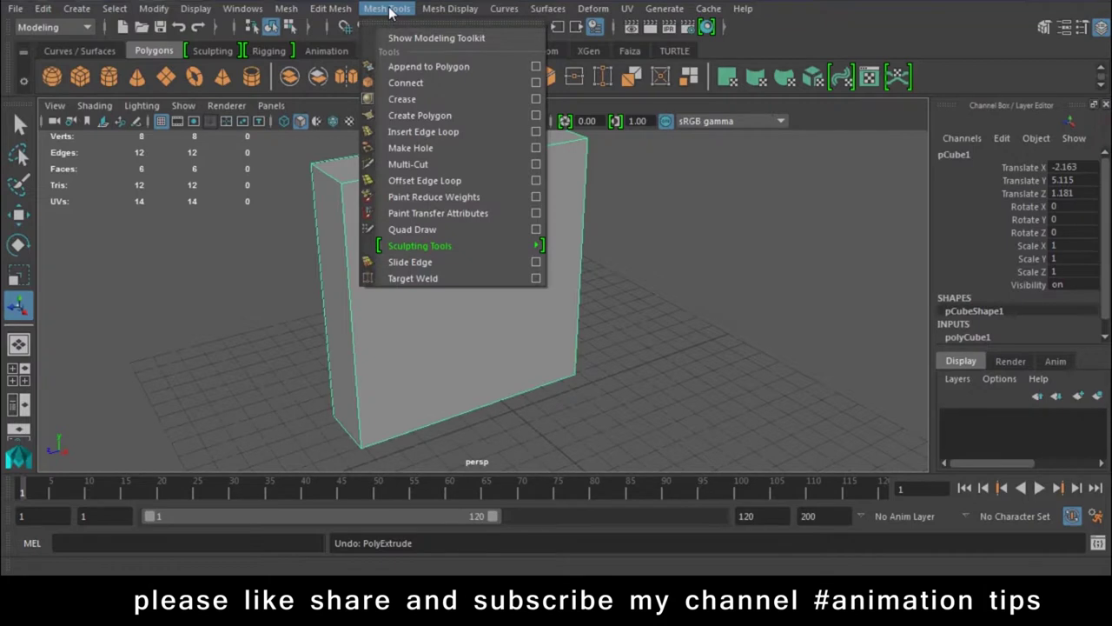
Step: Insert a vertical edge loop near the box's left side
click(430, 138)
mouse_move(452, 238)
alt+mouse_down()
mouse_move(490, 257)
mouse_move(464, 276)
alt+mouse_up()
alt+right_drag(464, 276, 561, 392)
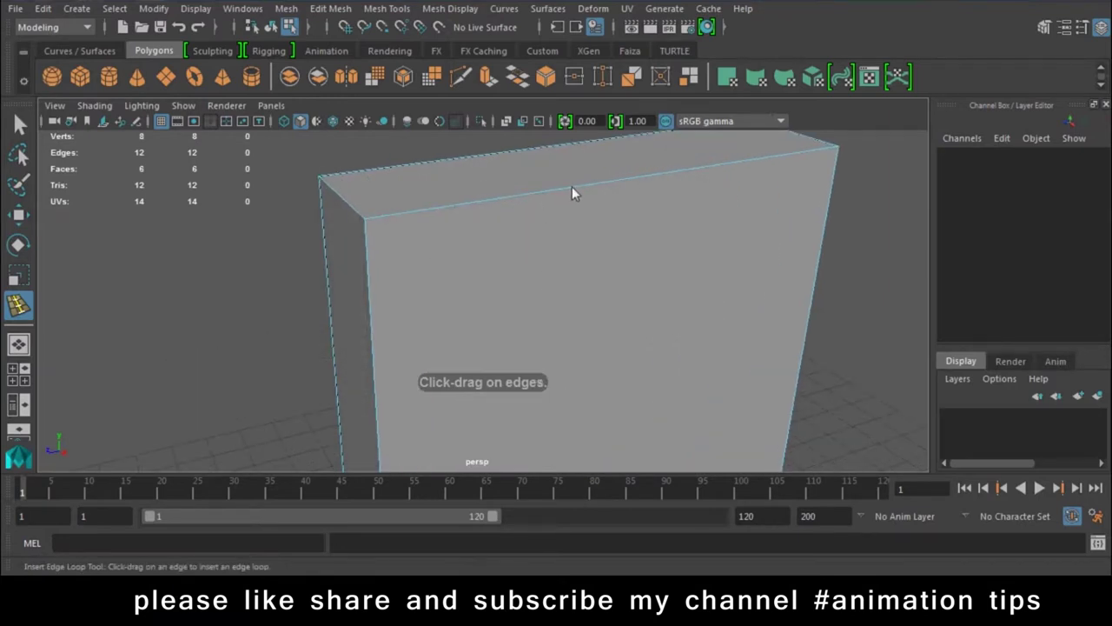
drag(575, 187, 381, 231)
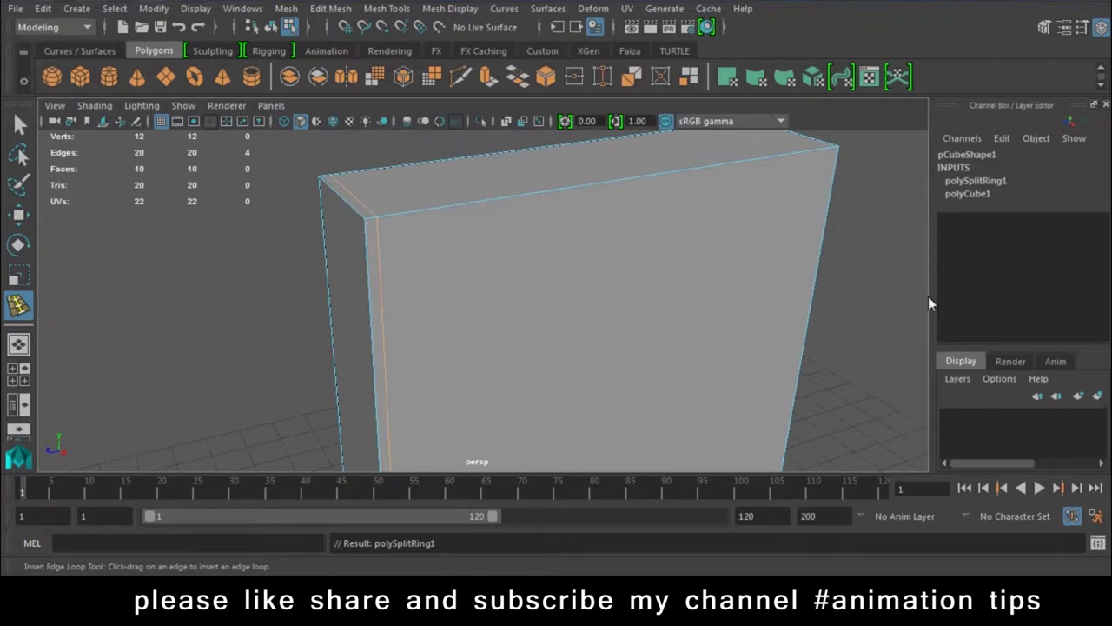
alt+right_drag(582, 387, 464, 334)
alt+drag(464, 334, 478, 319)
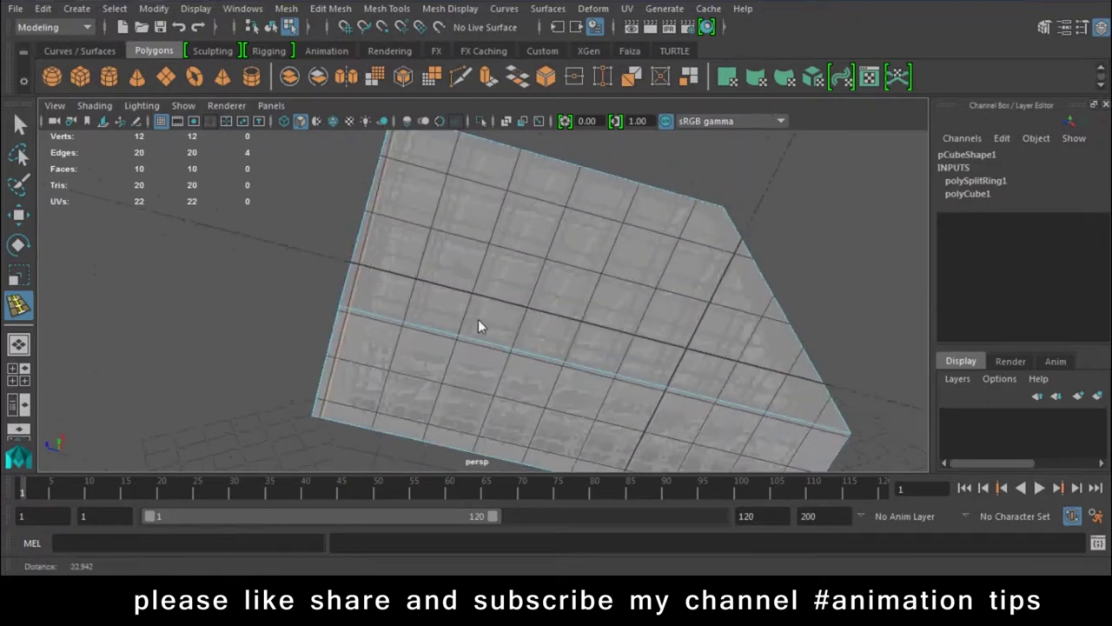
alt+right_drag(477, 319, 321, 269)
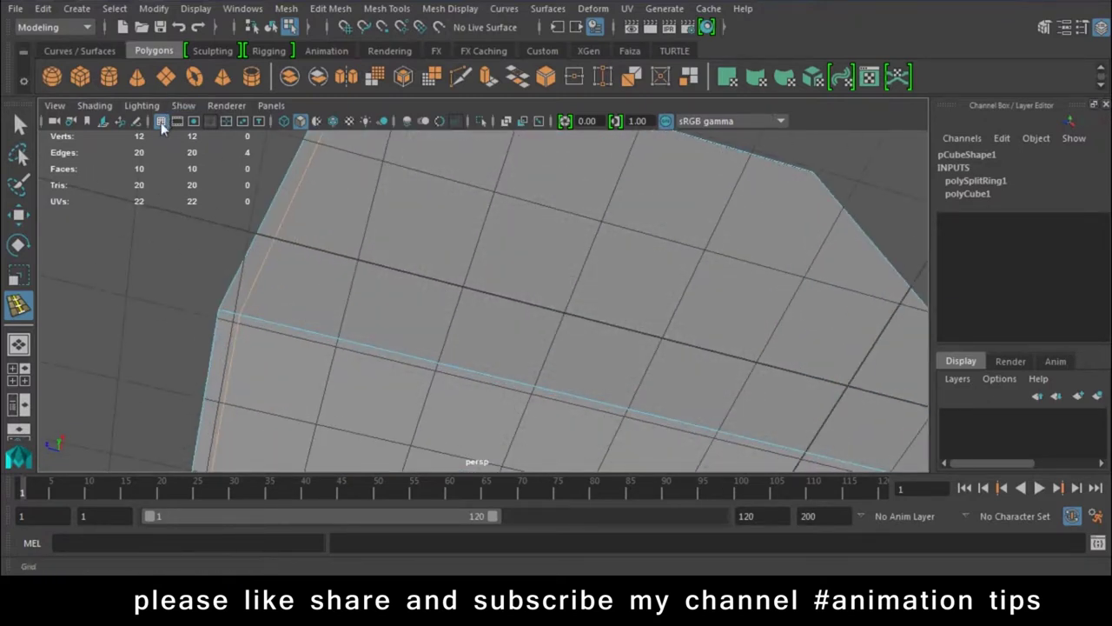
Step: Hide the viewport grid and zoom in to see the face's edges
click(161, 123)
click(162, 123)
click(162, 123)
click(161, 122)
click(161, 123)
click(161, 123)
click(162, 123)
click(162, 123)
click(162, 123)
click(161, 123)
click(162, 122)
click(161, 122)
click(162, 123)
scroll(422, 231, up, 3)
scroll(394, 230, up, 3)
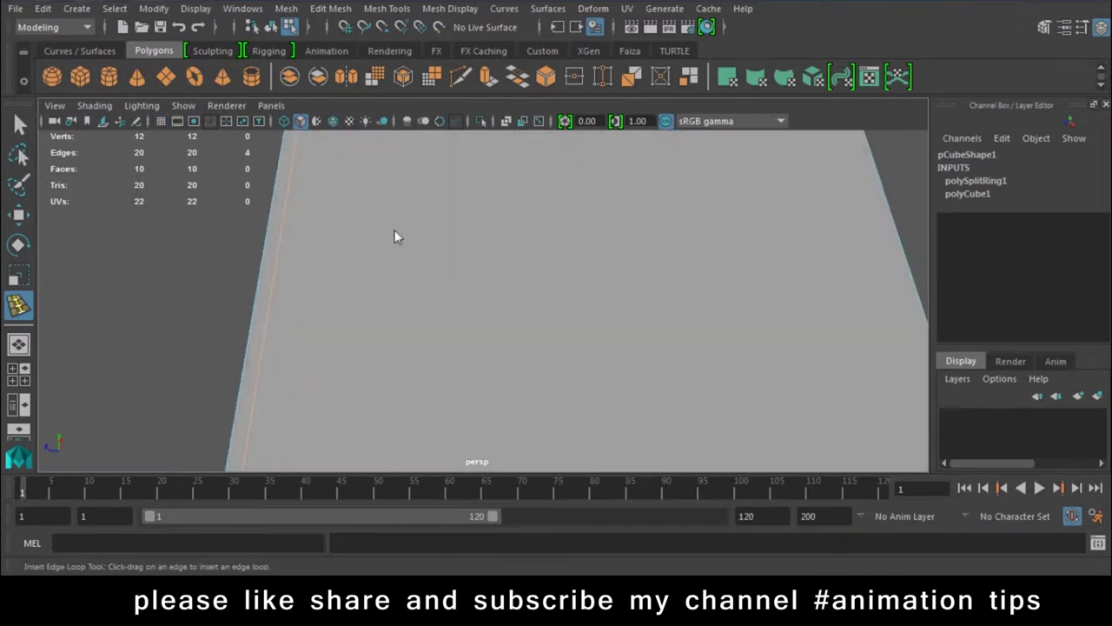
mouse_move(394, 234)
alt+mouse_down()
mouse_move(397, 275)
mouse_move(442, 257)
mouse_move(424, 255)
alt+mouse_up()
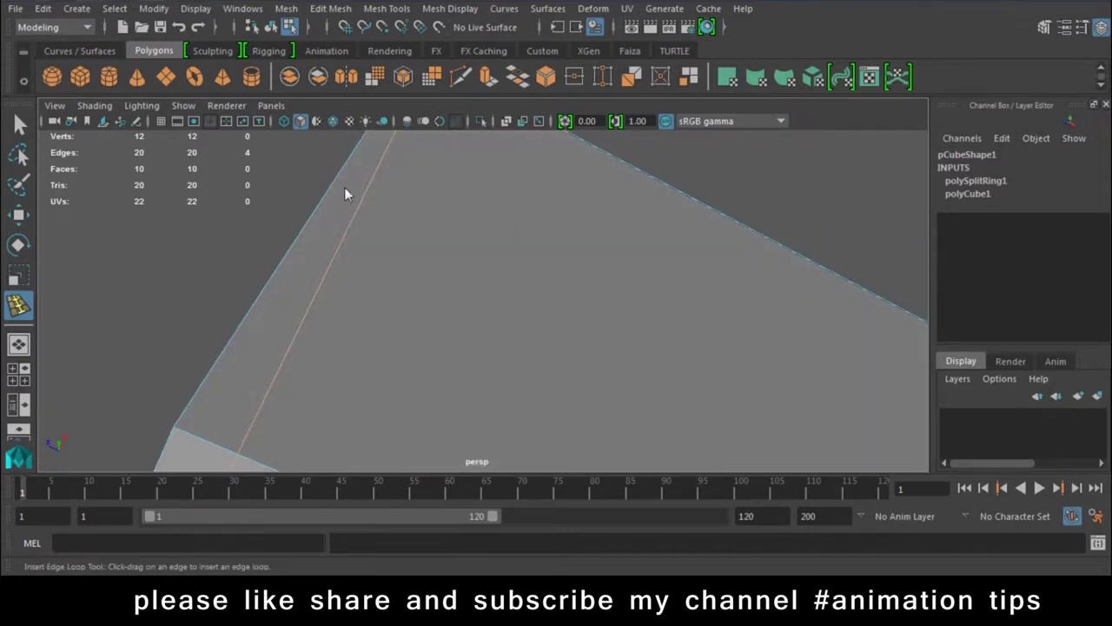
Step: Select the box's front face, extrude it, and push it inward
key(w)
mouse_move(546, 280)
alt+mouse_down()
mouse_move(393, 233)
mouse_move(588, 380)
mouse_move(563, 327)
mouse_move(639, 298)
alt+mouse_up()
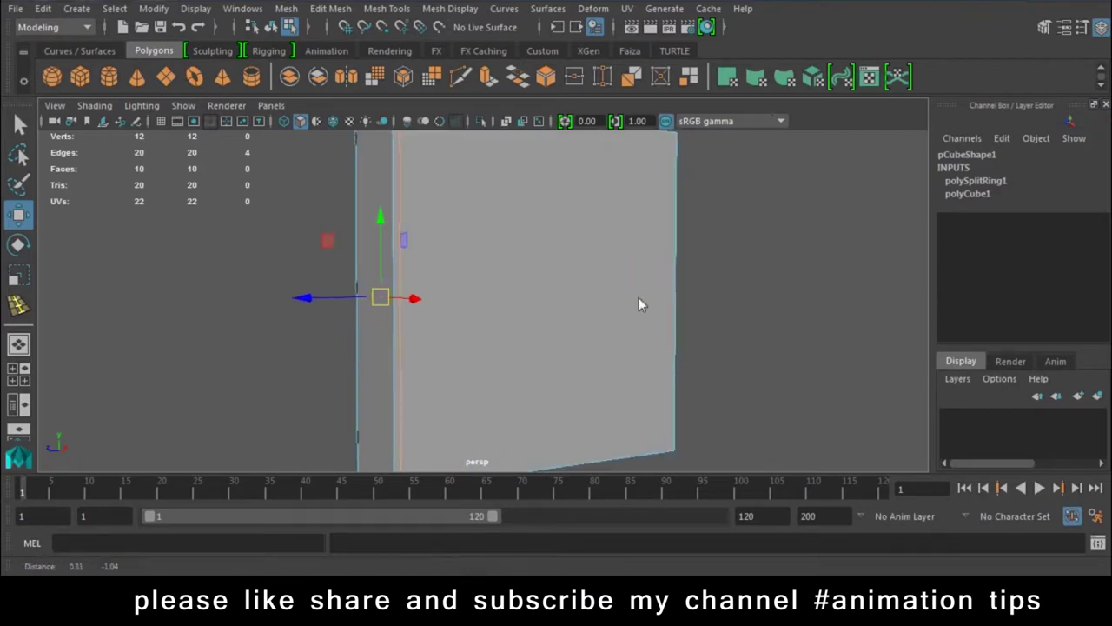
right_click(641, 207)
click(788, 238)
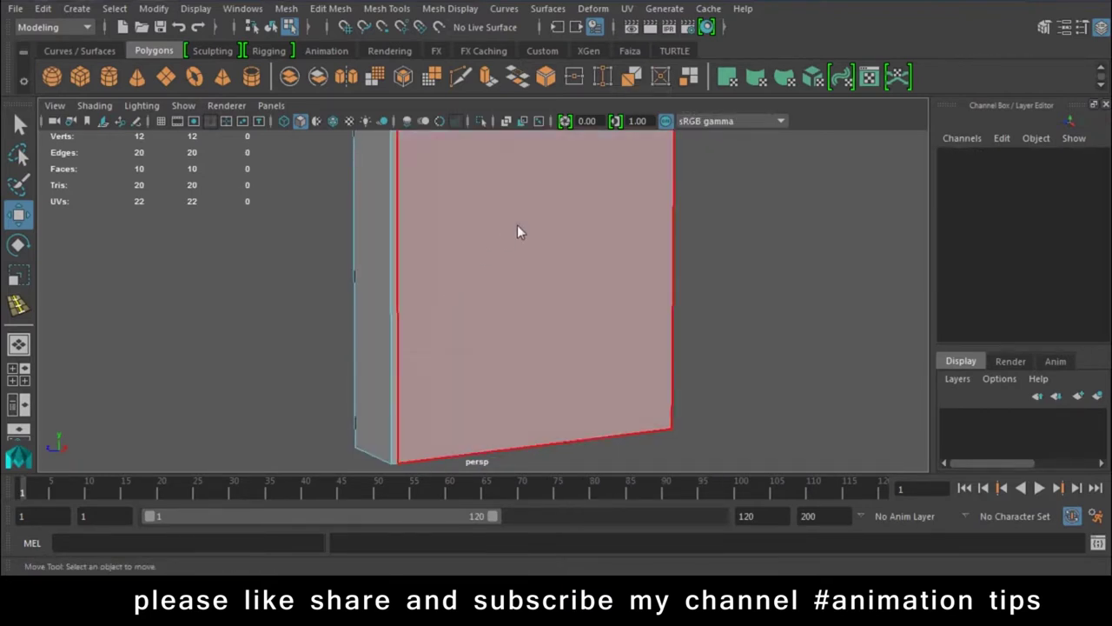
click(517, 224)
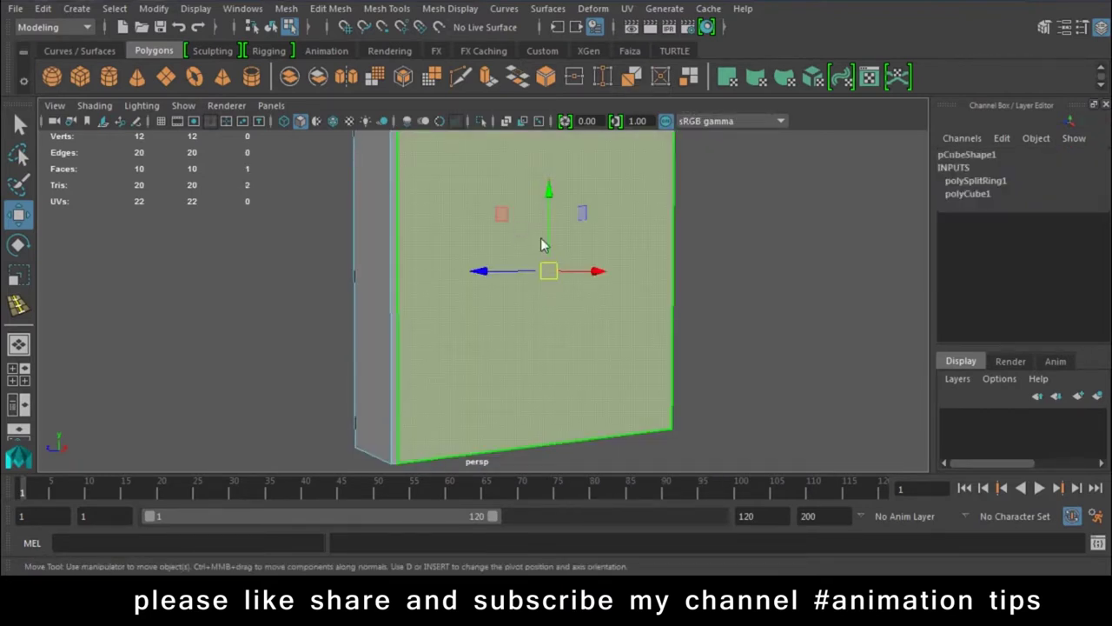
click(485, 78)
drag(579, 271, 530, 270)
right_drag(605, 139, 695, 113)
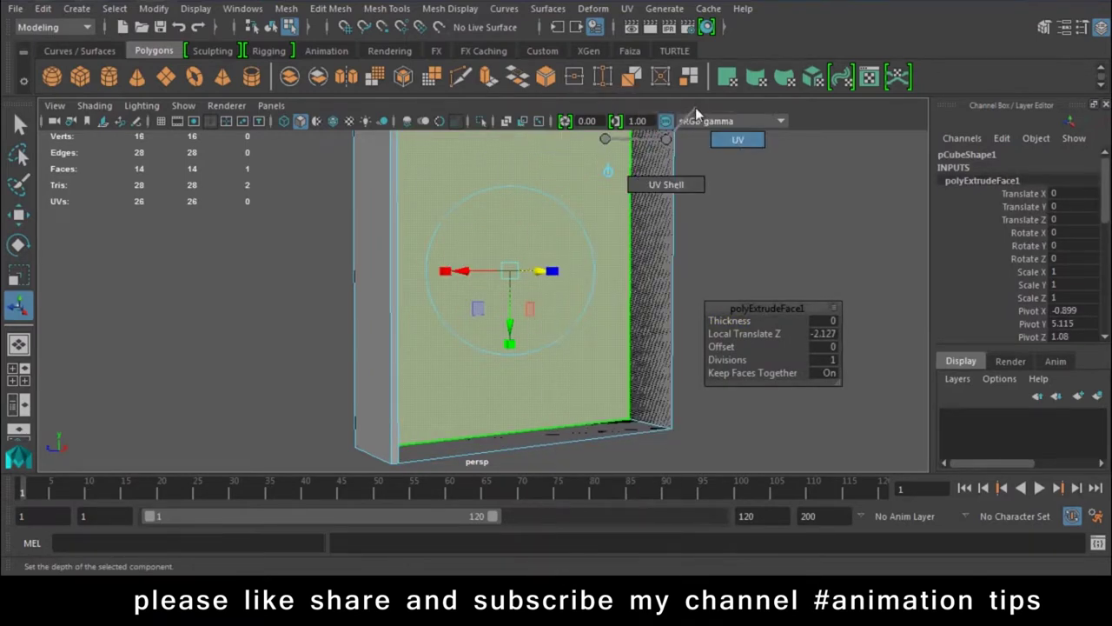
Step: Clear the selection and undo the inward extrusion of the front face
right_click(565, 223)
click(846, 261)
mouse_move(846, 261)
alt+mouse_down()
mouse_move(690, 285)
mouse_move(721, 306)
mouse_move(607, 419)
mouse_move(520, 278)
mouse_move(418, 242)
mouse_move(473, 276)
mouse_move(342, 288)
mouse_move(483, 299)
mouse_move(616, 248)
mouse_move(586, 301)
alt+mouse_up()
mouse_move(586, 301)
alt+right_down()
mouse_move(380, 287)
mouse_move(511, 397)
alt+right_up()
click(510, 399)
key(ctrl+e)
key(ctrl+z)
Step: Undo back to the plain box and select its front face in face mode
key(ctrl+z)
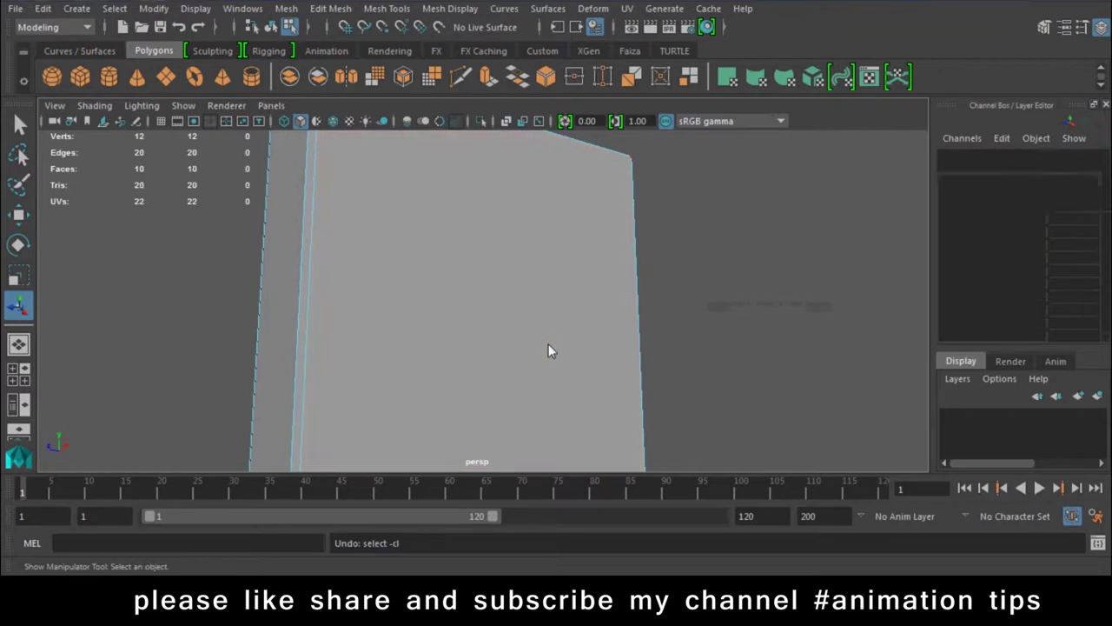
key(ctrl+z)
key(ctrl+z)
mouse_move(549, 351)
alt+mouse_down()
mouse_move(382, 335)
mouse_move(440, 305)
mouse_move(519, 209)
alt+mouse_up()
right_click(516, 139)
right_drag(521, 159, 516, 184)
right_click(513, 185)
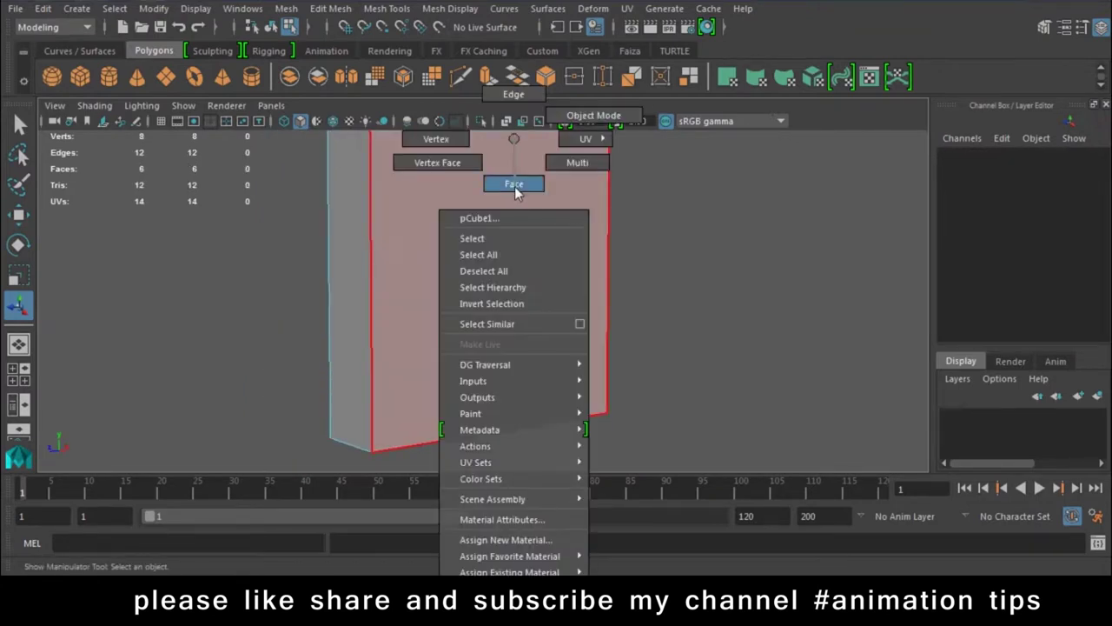
click(480, 253)
alt+middle_drag(501, 290, 482, 342)
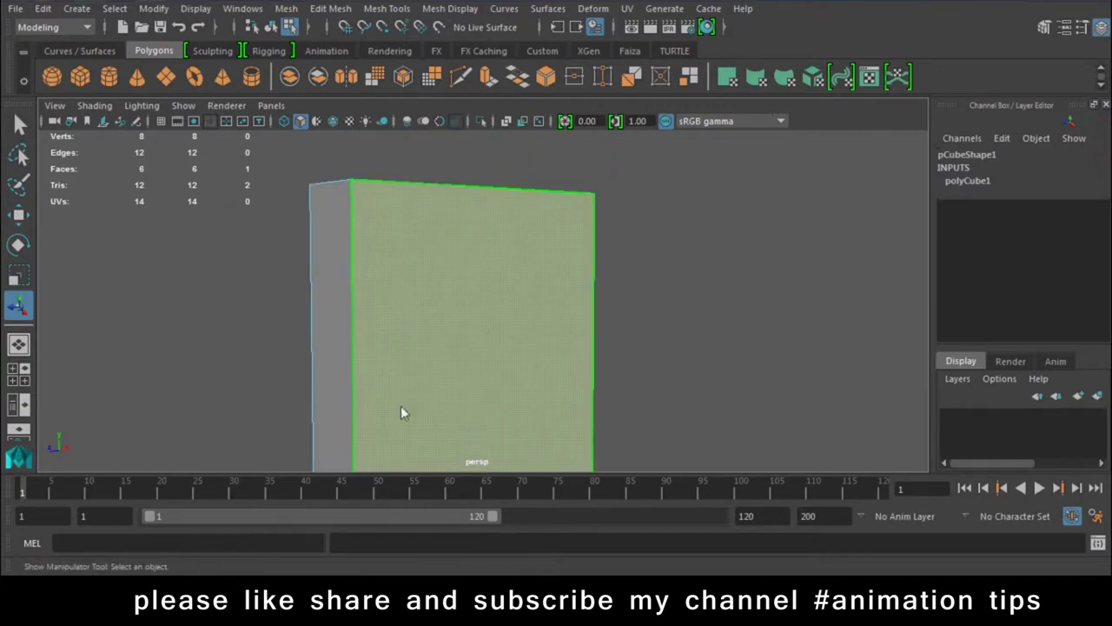
Step: Insert four edge loops near the box's left, right, bottom and top edges
click(387, 7)
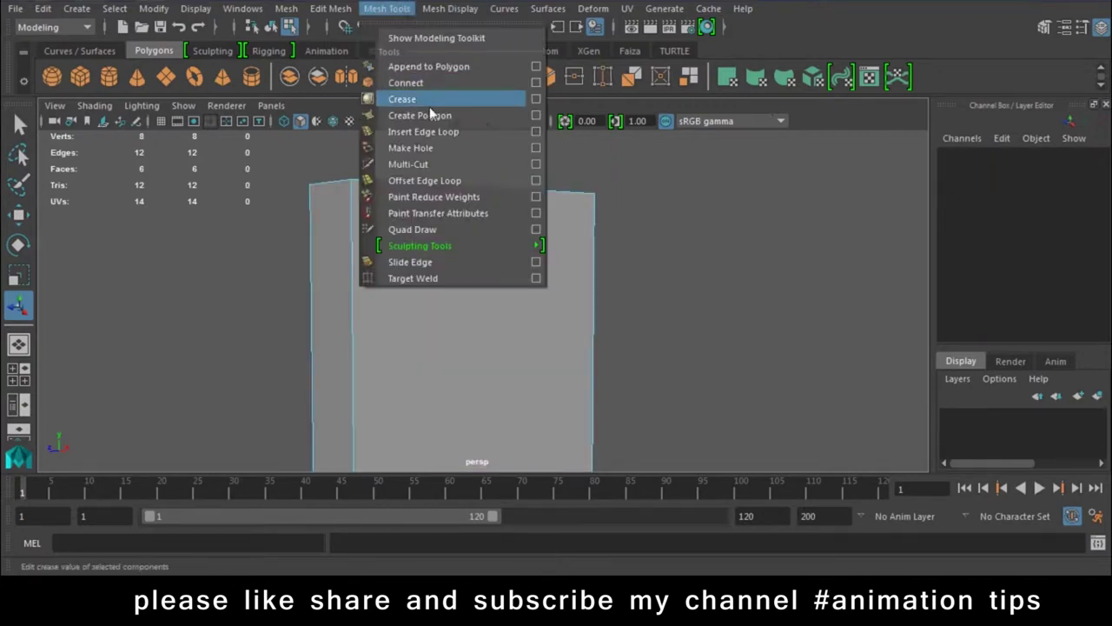
click(423, 132)
mouse_move(423, 139)
alt+mouse_down()
mouse_move(367, 247)
mouse_move(325, 276)
alt+mouse_up()
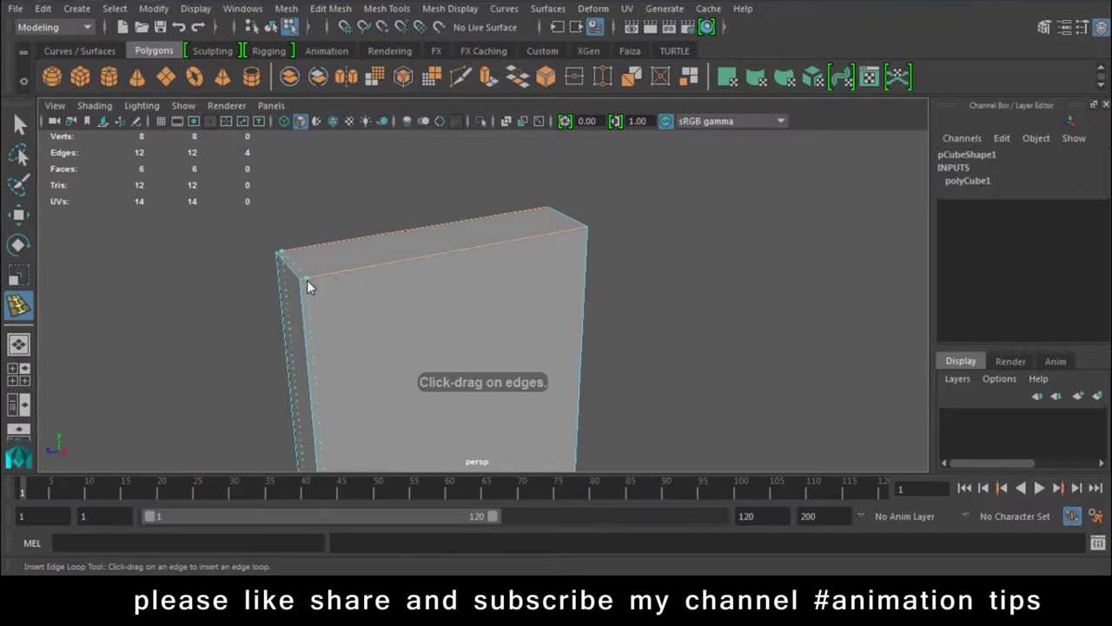
click(307, 280)
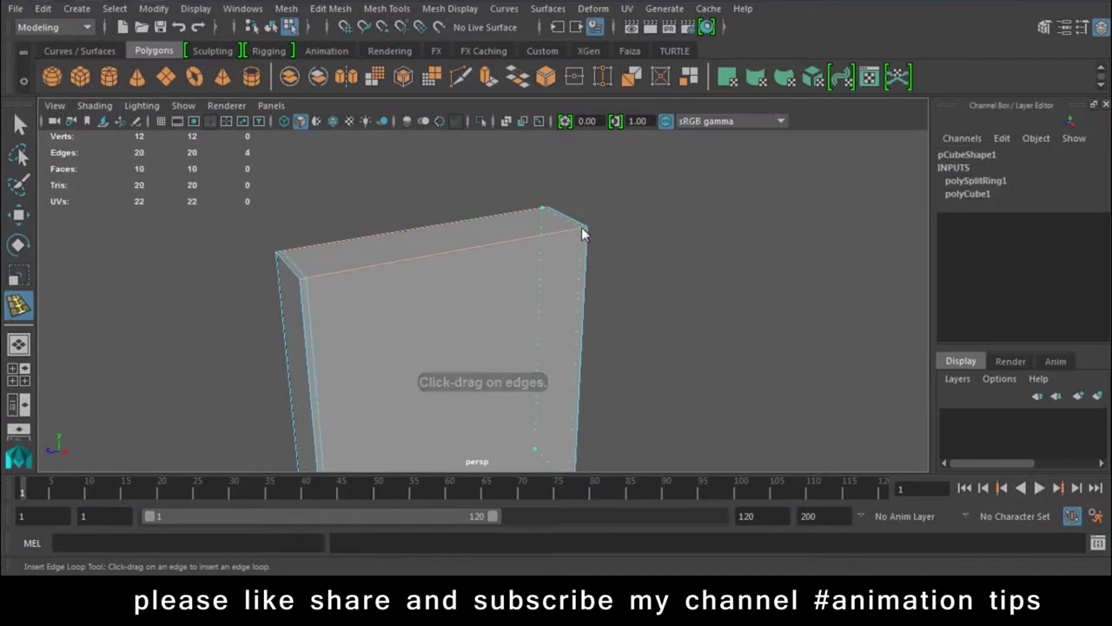
click(581, 227)
alt+drag(330, 295, 395, 205)
mouse_move(395, 289)
alt+mouse_down()
mouse_move(451, 148)
mouse_move(403, 252)
alt+mouse_up()
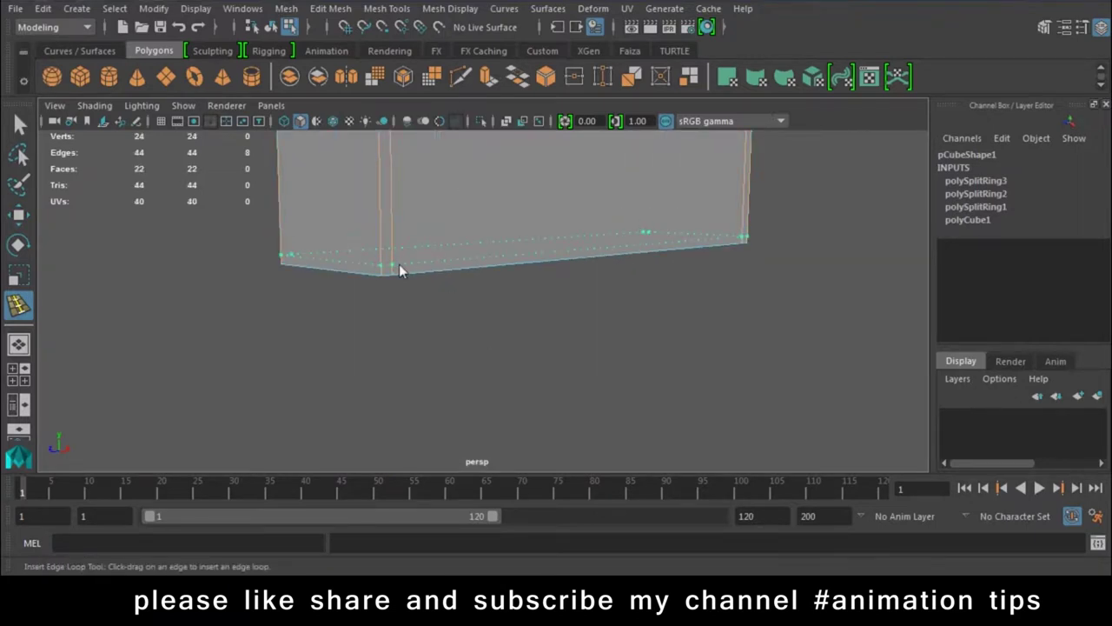
click(399, 264)
Step: Check the new rim by selecting the front face and left border edge, then clear
key(w)
mouse_move(683, 374)
alt+mouse_down()
mouse_move(583, 295)
mouse_move(603, 206)
alt+mouse_up()
right_drag(603, 206, 603, 181)
click(593, 353)
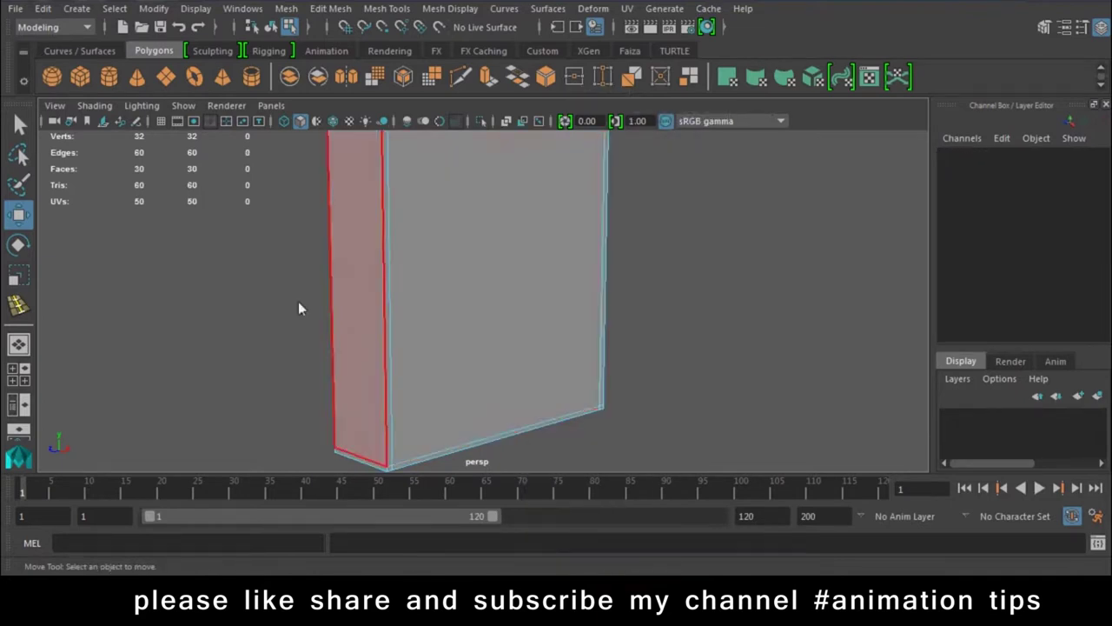
click(557, 248)
mouse_move(435, 295)
alt+mouse_down()
mouse_move(496, 427)
mouse_move(387, 310)
alt+mouse_up()
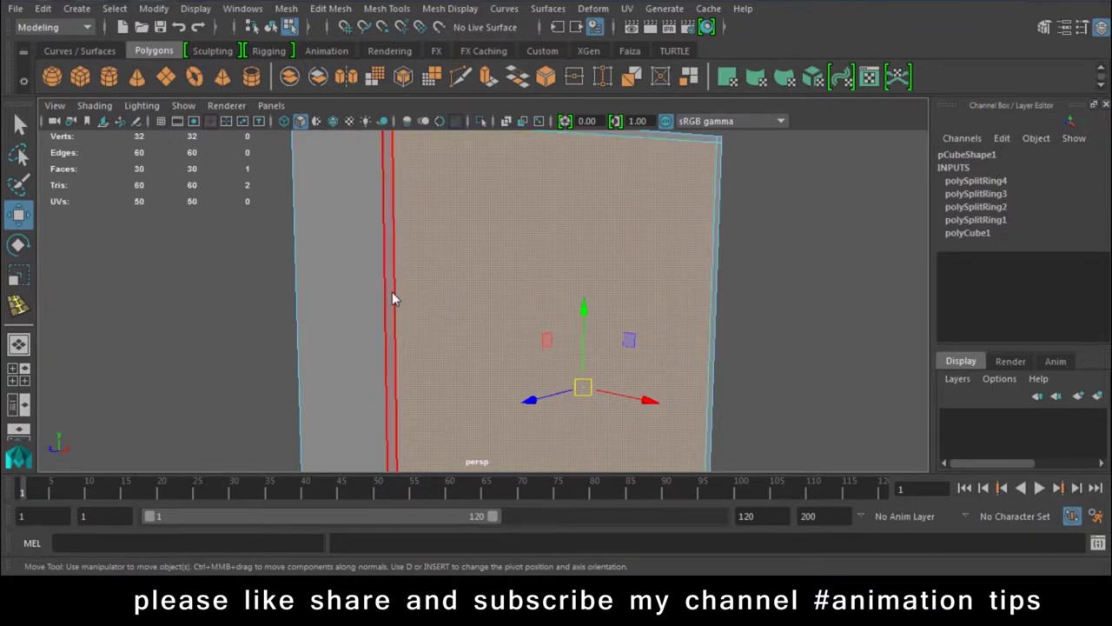
click(392, 291)
mouse_move(705, 280)
alt+mouse_down()
mouse_move(594, 340)
mouse_move(538, 313)
mouse_move(577, 345)
alt+mouse_up()
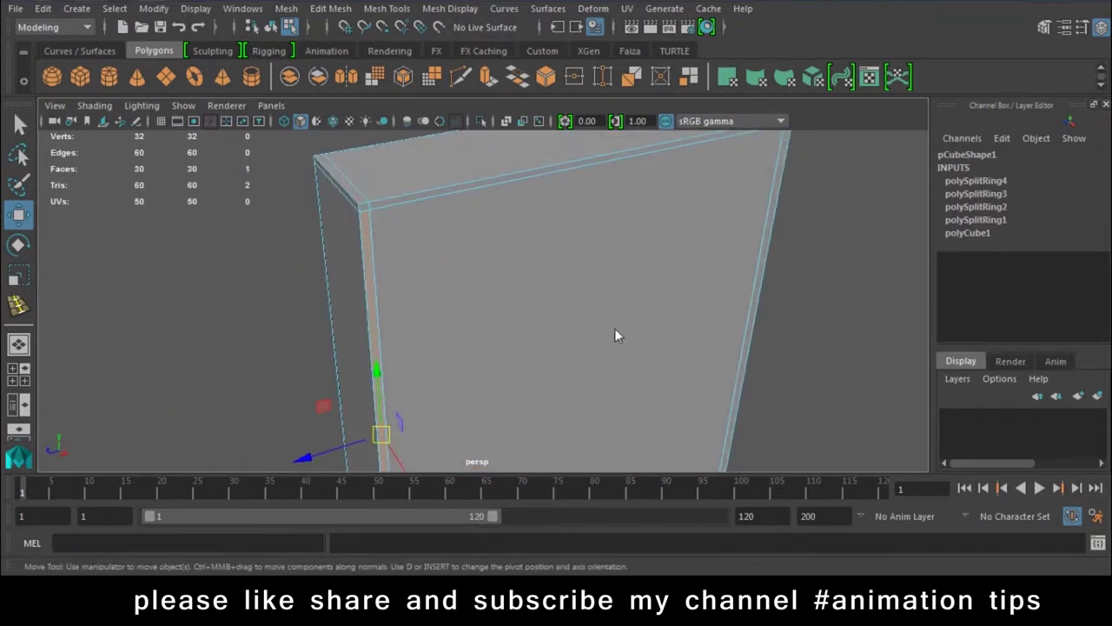
click(800, 290)
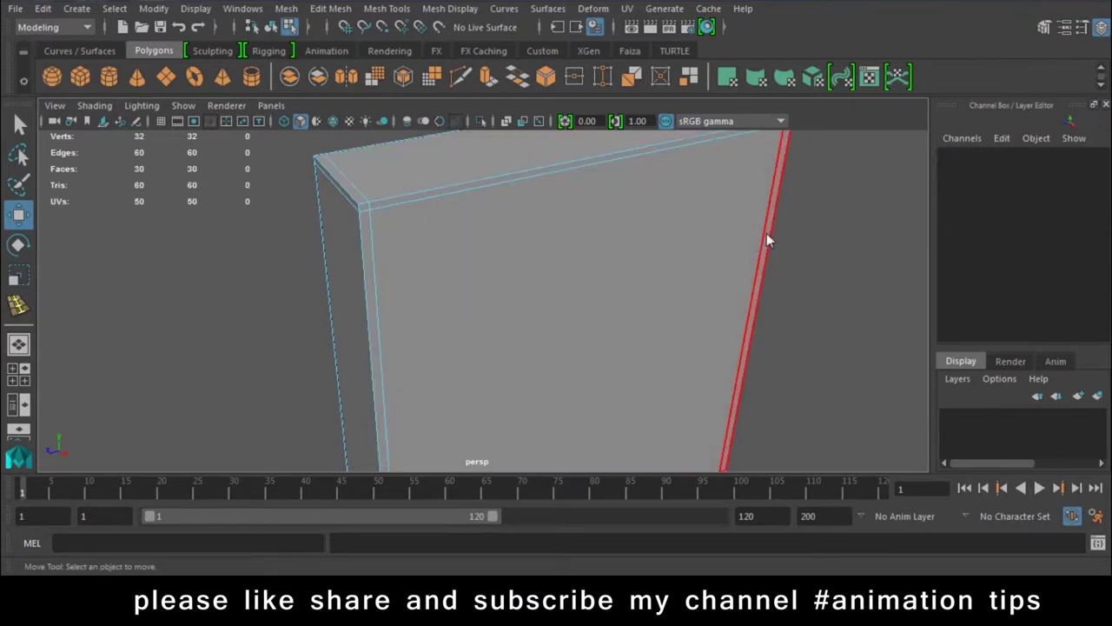
Step: Select the whole box, deselect it, then select the box's top edge
scroll(835, 370, down, 4)
scroll(608, 327, down, 3)
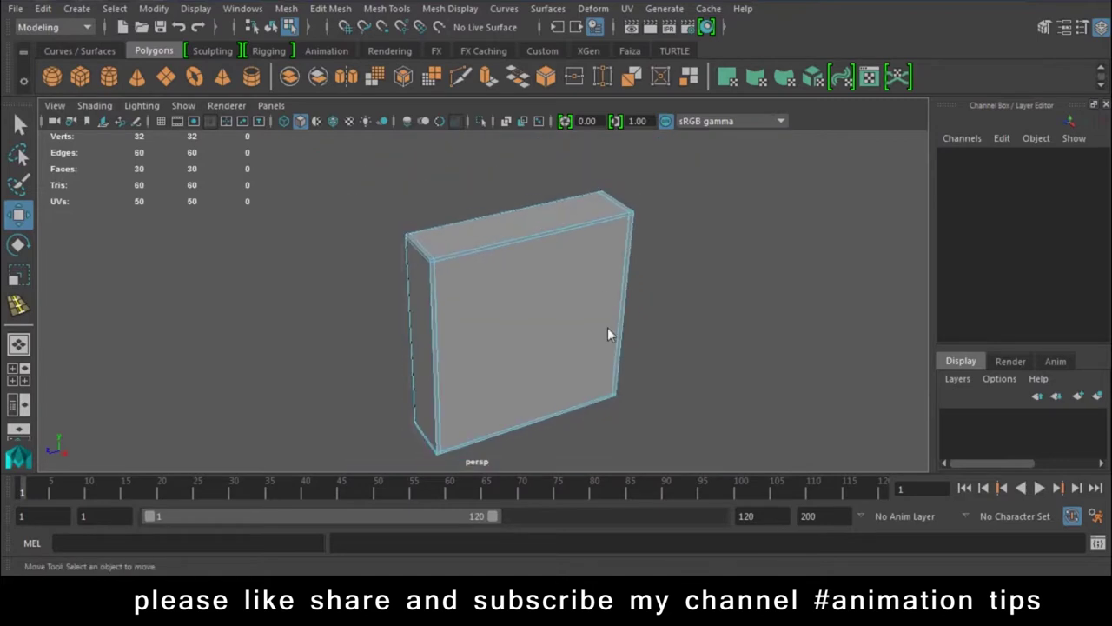
click(555, 318)
mouse_move(774, 353)
alt+mouse_down()
mouse_move(753, 359)
mouse_move(719, 320)
alt+mouse_up()
scroll(718, 348, up, 2)
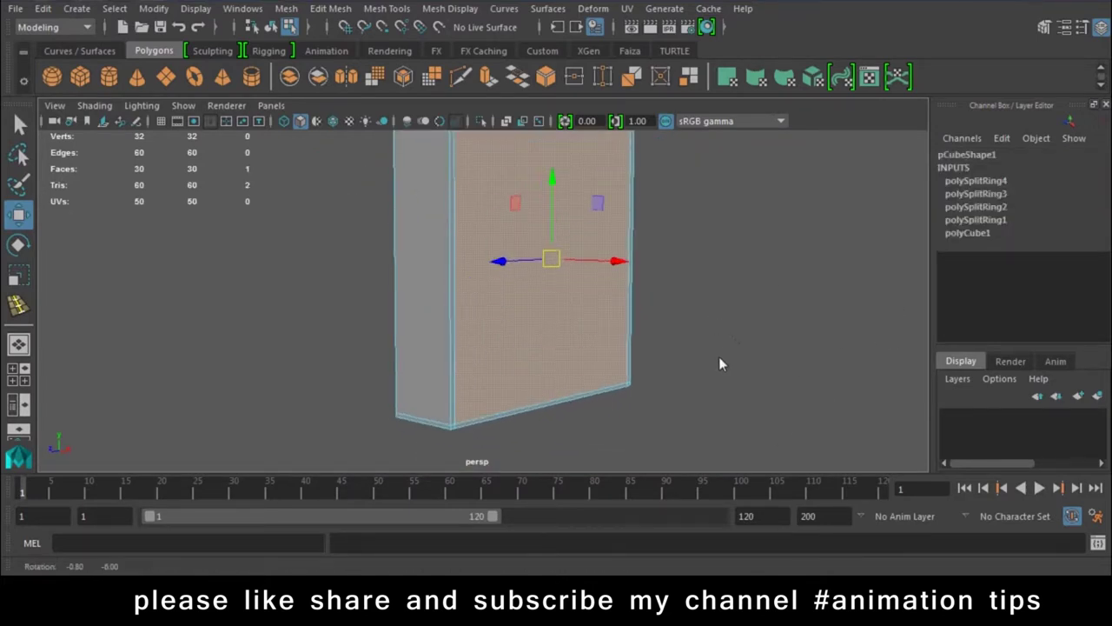
click(758, 302)
click(577, 141)
click(387, 8)
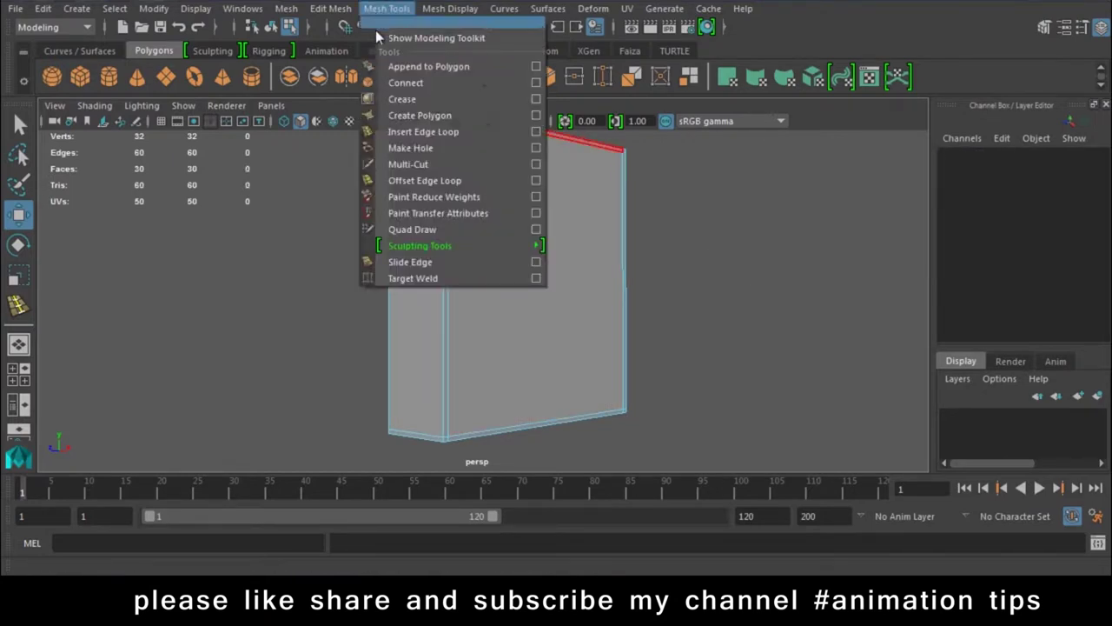
Step: Insert two closely spaced horizontal edge loops near the bottom, forming a thin divider strip
click(382, 133)
click(443, 299)
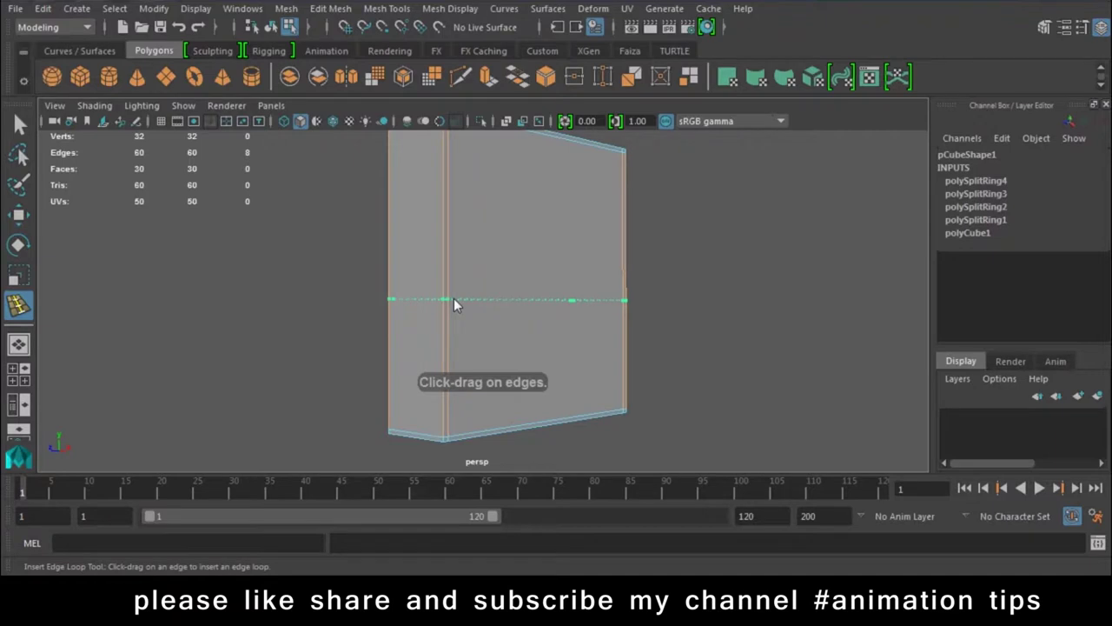
click(453, 298)
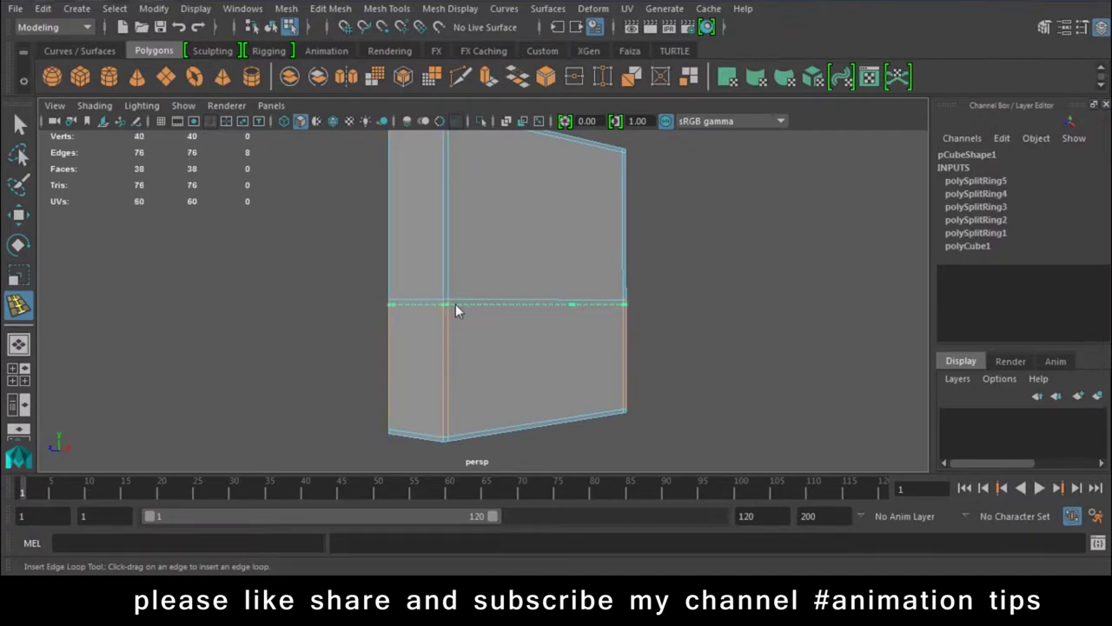
click(456, 303)
scroll(348, 286, up, 2)
alt+drag(473, 366, 497, 275)
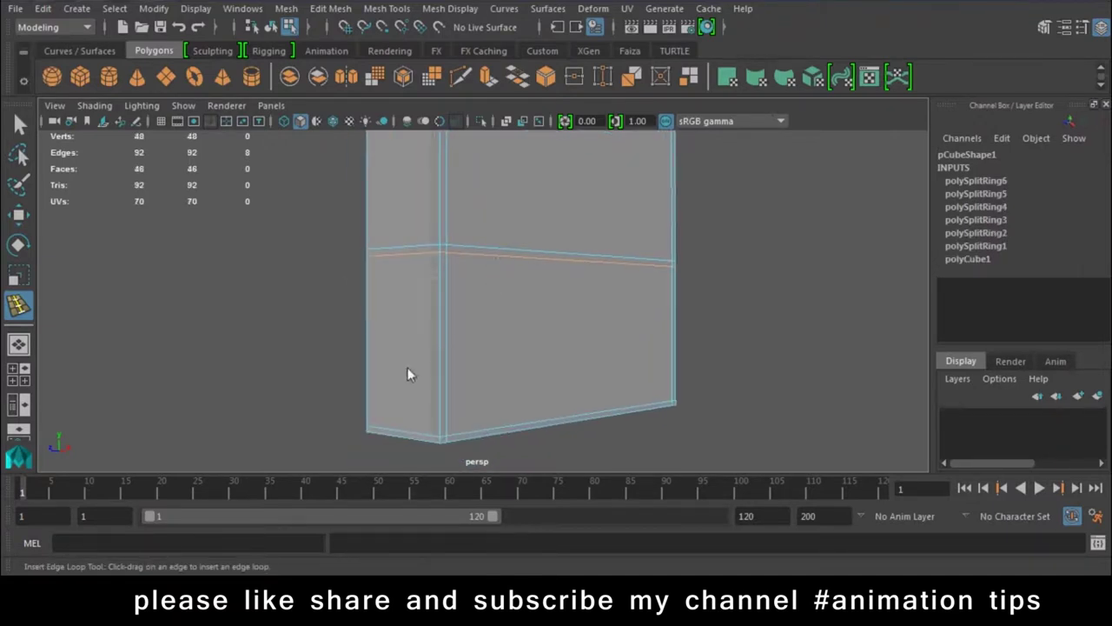
click(445, 342)
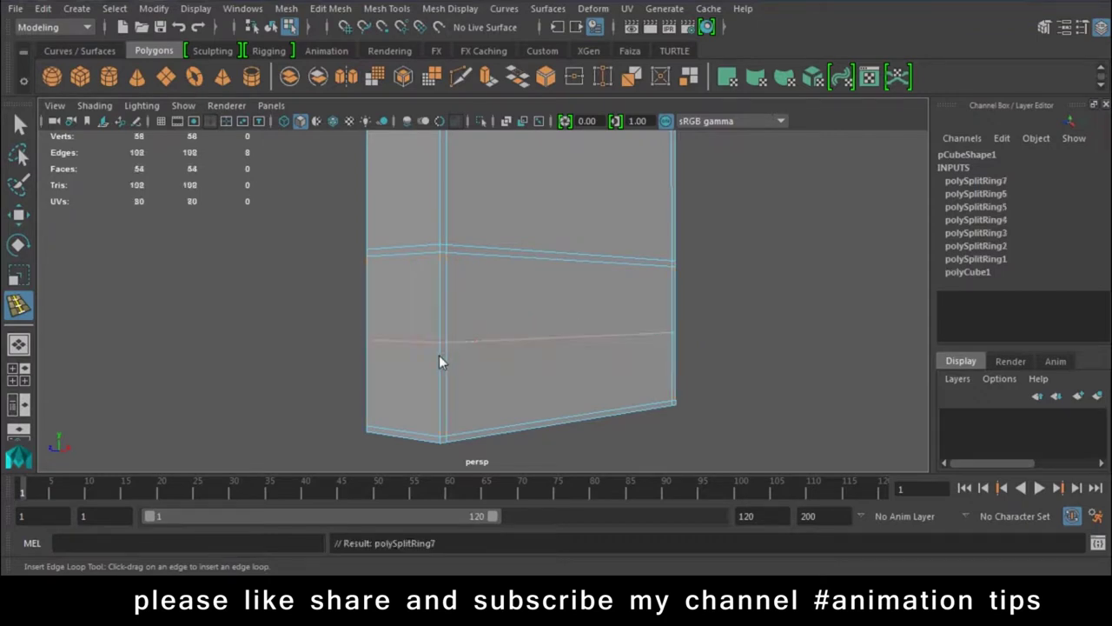
click(449, 350)
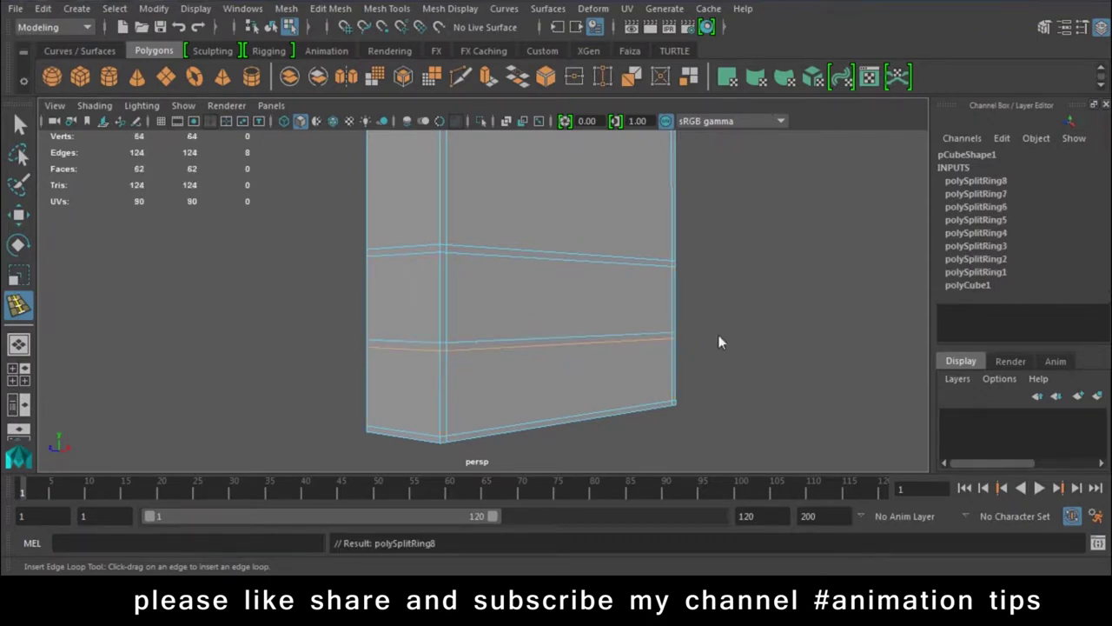
Step: In face mode, select the three front panels of the box
key(w)
alt+drag(724, 367, 603, 203)
right_drag(607, 139, 611, 198)
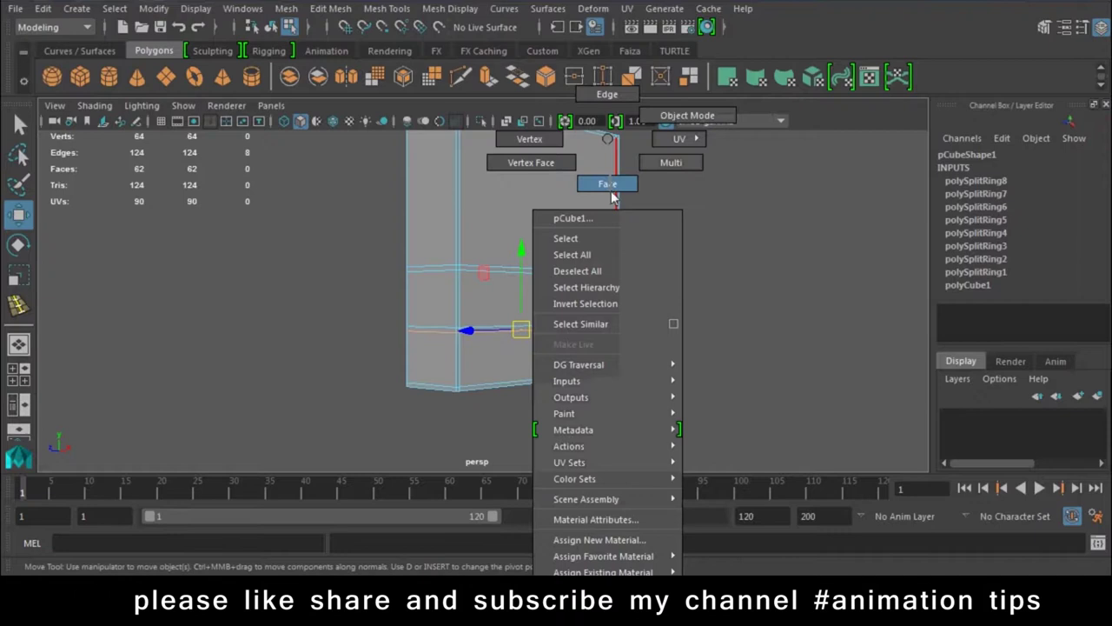
click(530, 164)
shift+click(545, 292)
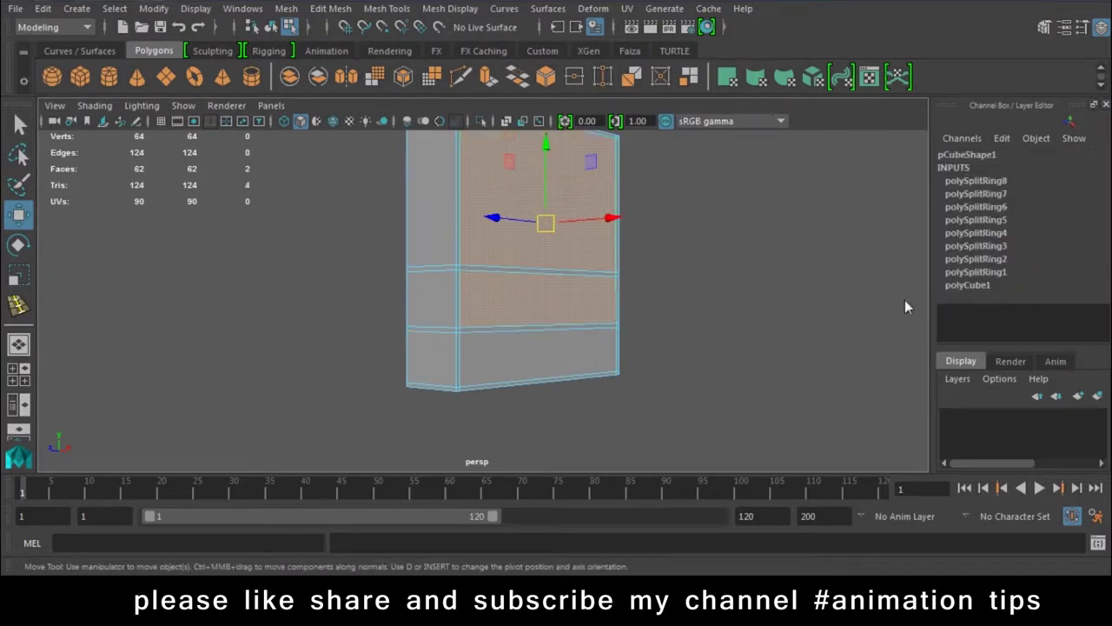
shift+click(534, 375)
alt+right_drag(547, 294, 812, 463)
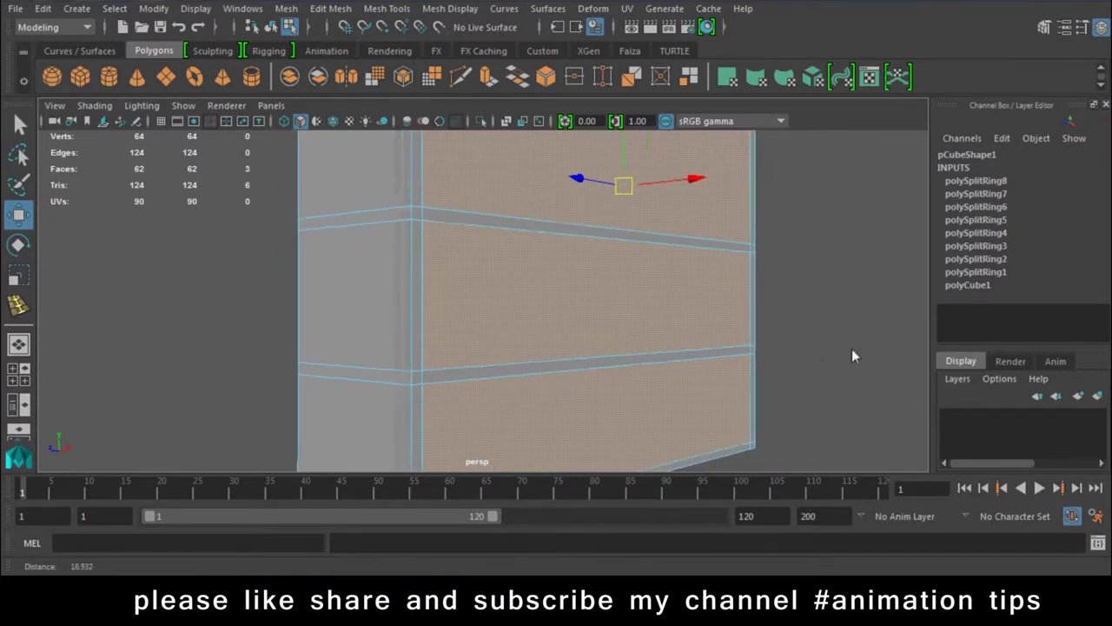
alt+right_drag(815, 357, 592, 252)
alt+drag(592, 252, 567, 318)
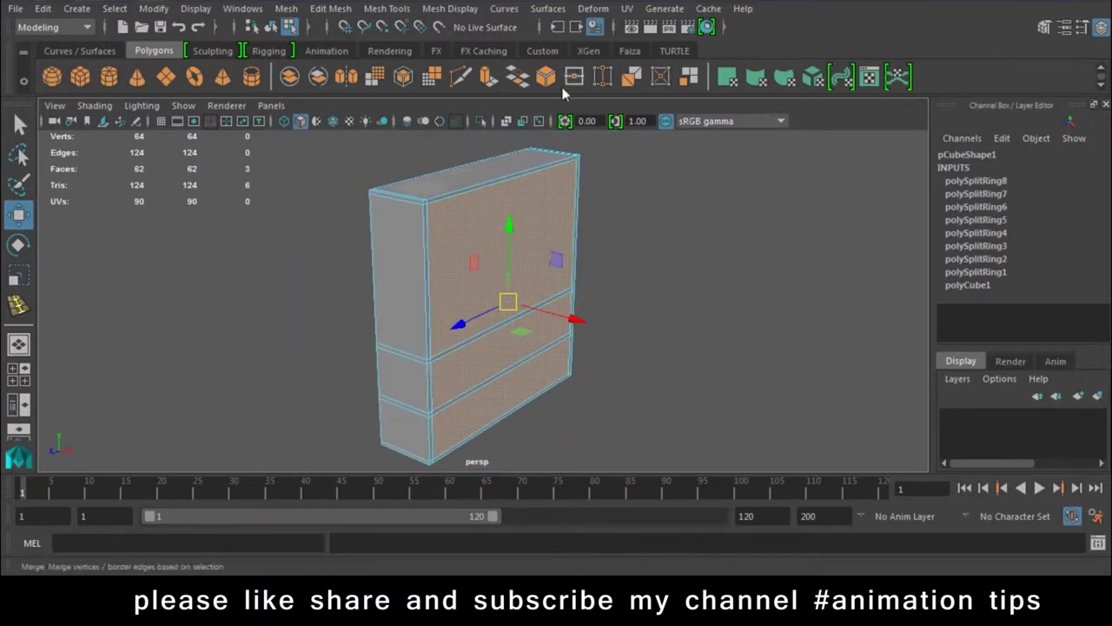
Step: Extrude the three front panels and recess them to Local Translate Z about -2.35
click(489, 76)
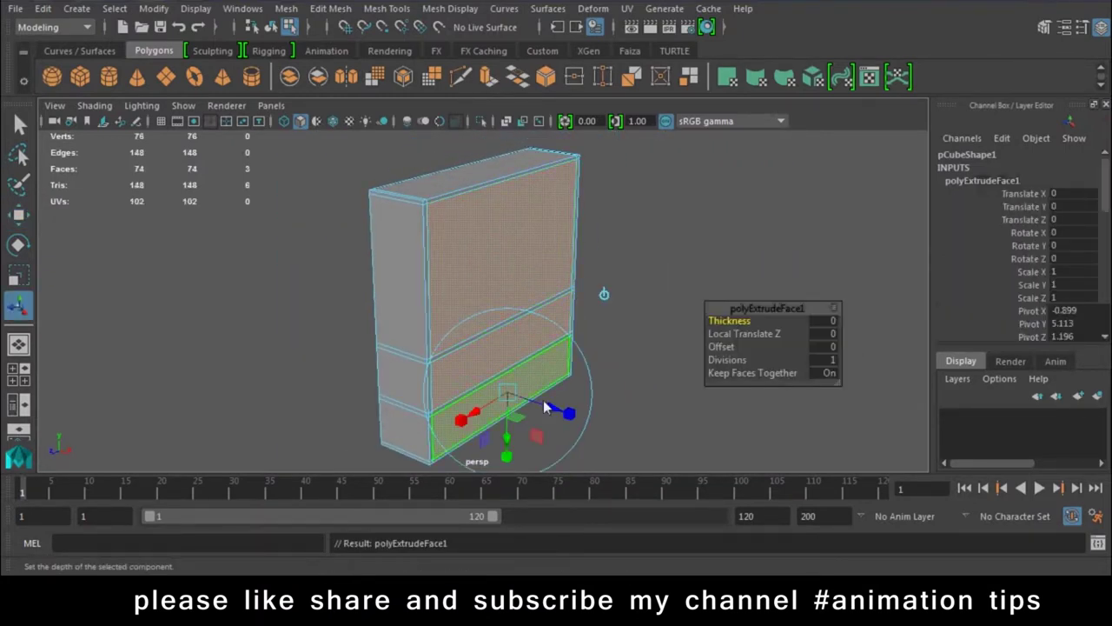
drag(509, 397, 491, 385)
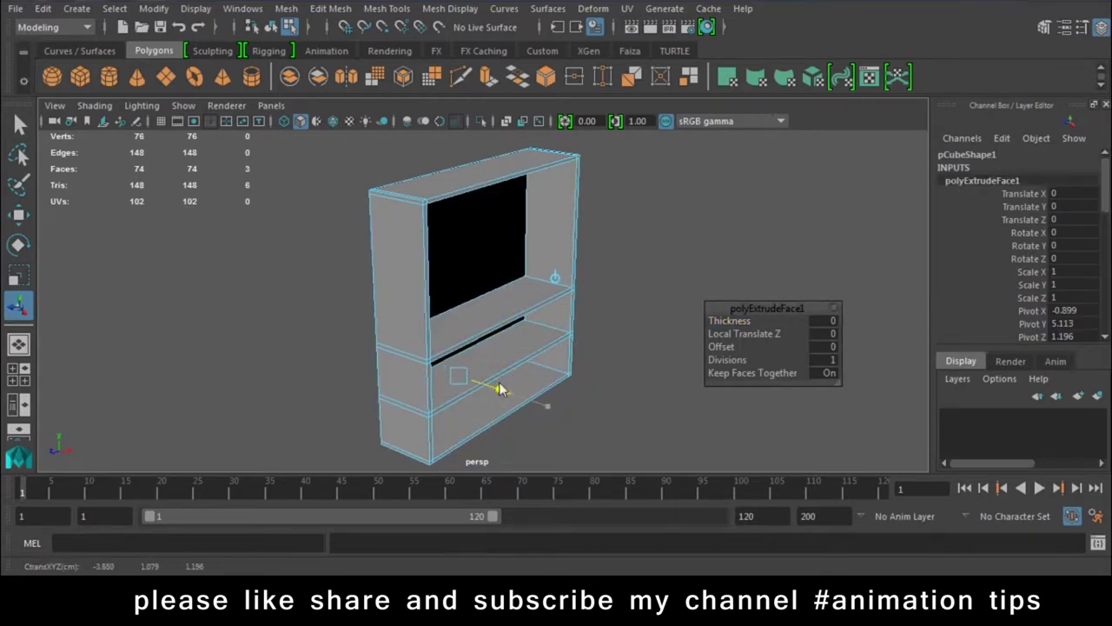
right_drag(560, 139, 630, 139)
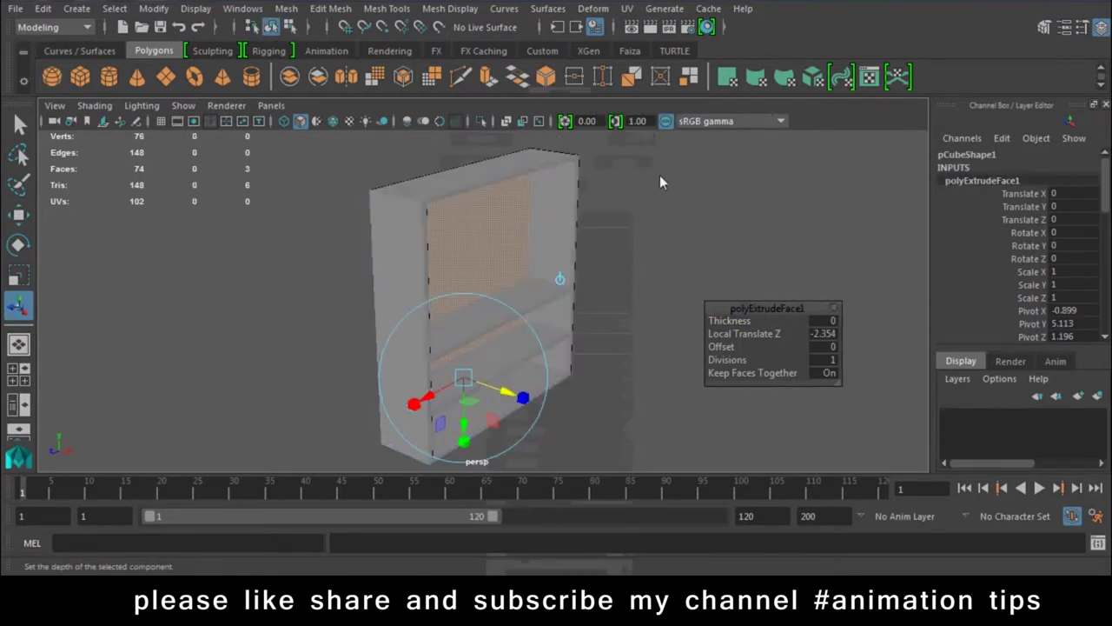
click(663, 199)
mouse_move(662, 199)
alt+mouse_down()
mouse_move(442, 283)
mouse_move(451, 285)
alt+mouse_up()
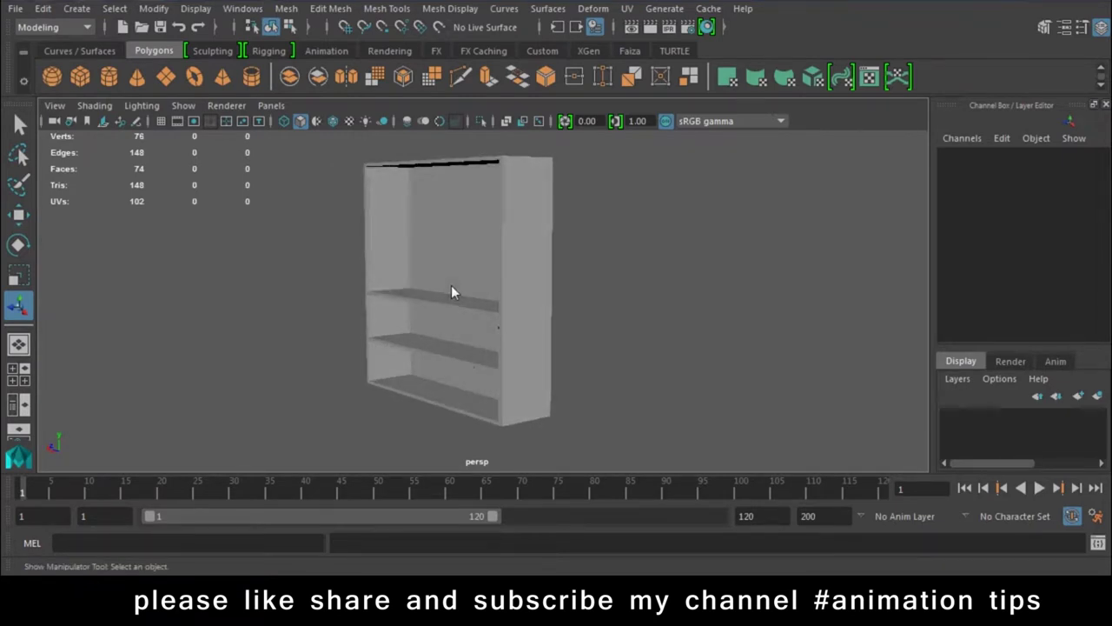
Step: Inspect the hollow shelves from several angles, then delete the shelf model
click(451, 293)
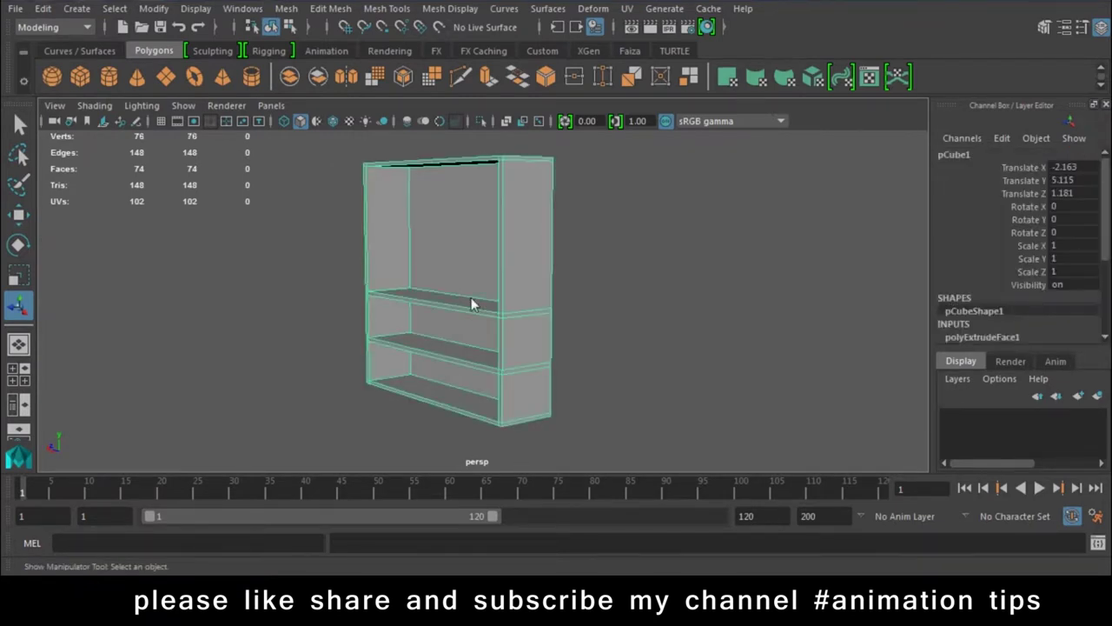
alt+drag(470, 304, 632, 329)
click(102, 106)
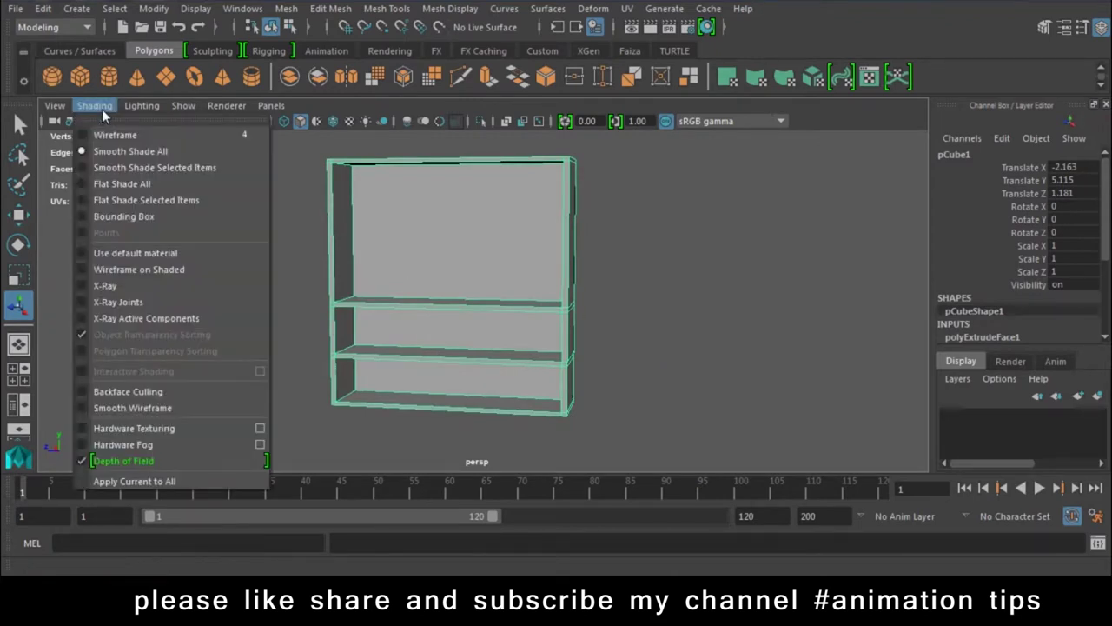
click(150, 271)
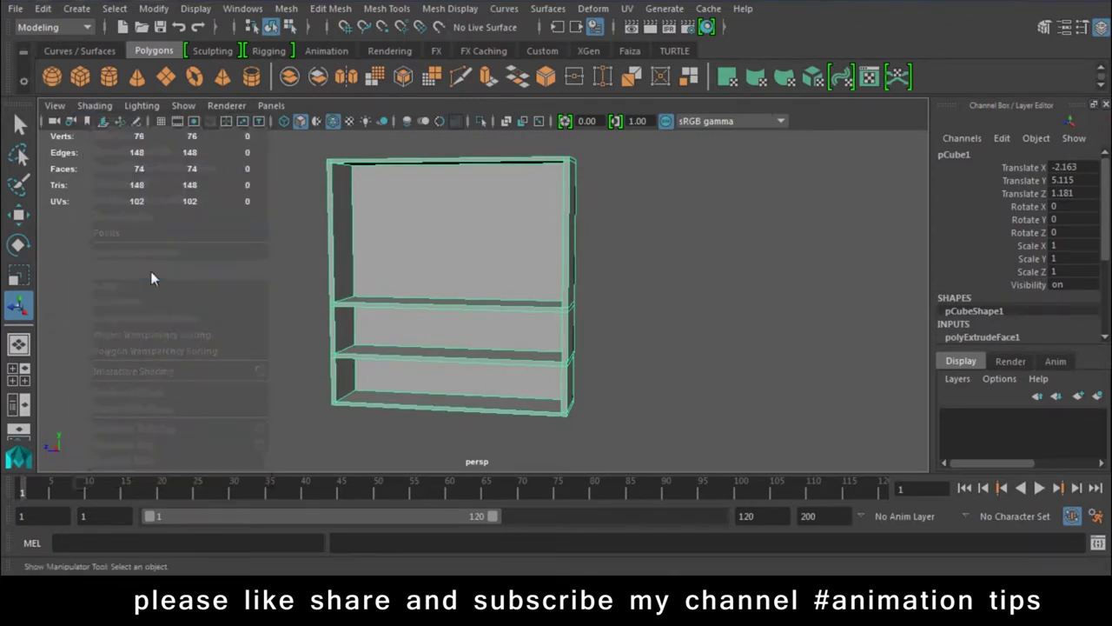
click(182, 269)
mouse_move(182, 269)
alt+mouse_down()
mouse_move(460, 317)
mouse_move(428, 311)
mouse_move(406, 341)
mouse_move(446, 350)
alt+mouse_up()
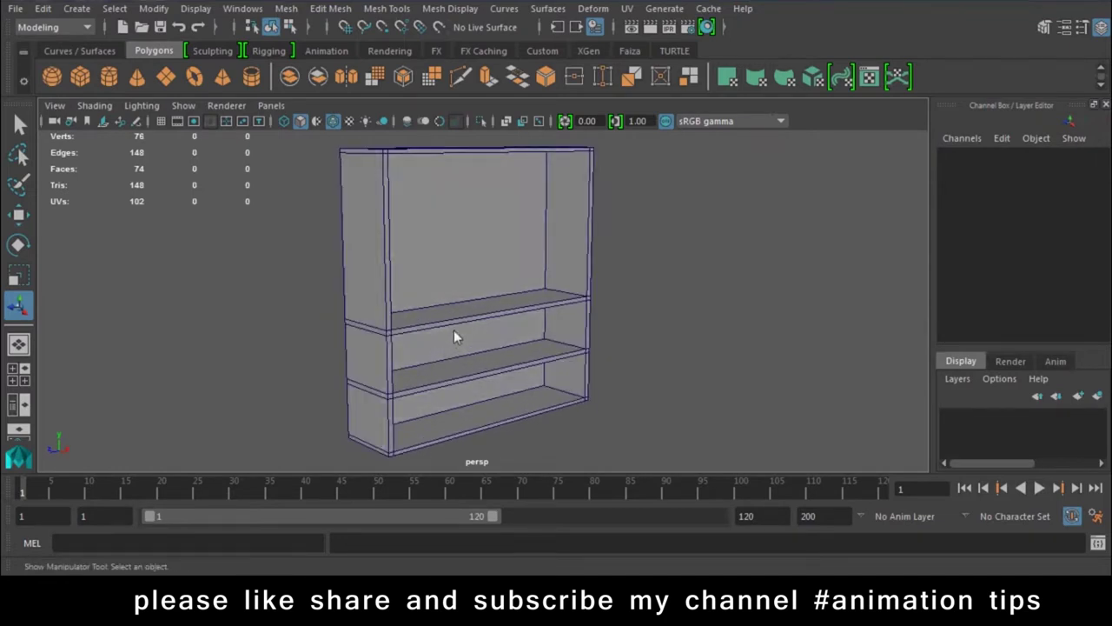
mouse_move(687, 298)
alt+mouse_down()
mouse_move(556, 318)
mouse_move(593, 333)
mouse_move(702, 300)
alt+mouse_up()
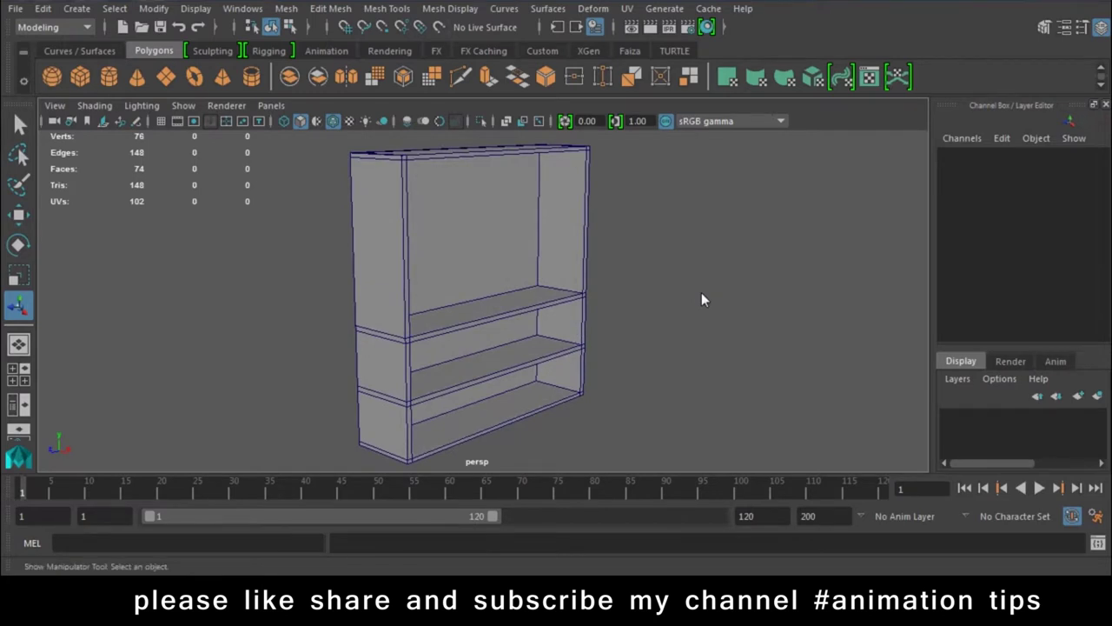
mouse_move(702, 300)
alt+mouse_down()
mouse_move(496, 310)
mouse_move(773, 272)
mouse_move(576, 235)
mouse_move(385, 256)
mouse_move(611, 215)
mouse_move(546, 248)
mouse_move(609, 246)
mouse_move(613, 223)
mouse_move(629, 245)
mouse_move(357, 290)
mouse_move(392, 293)
mouse_move(499, 267)
mouse_move(620, 266)
mouse_move(663, 169)
mouse_move(377, 416)
alt+mouse_up()
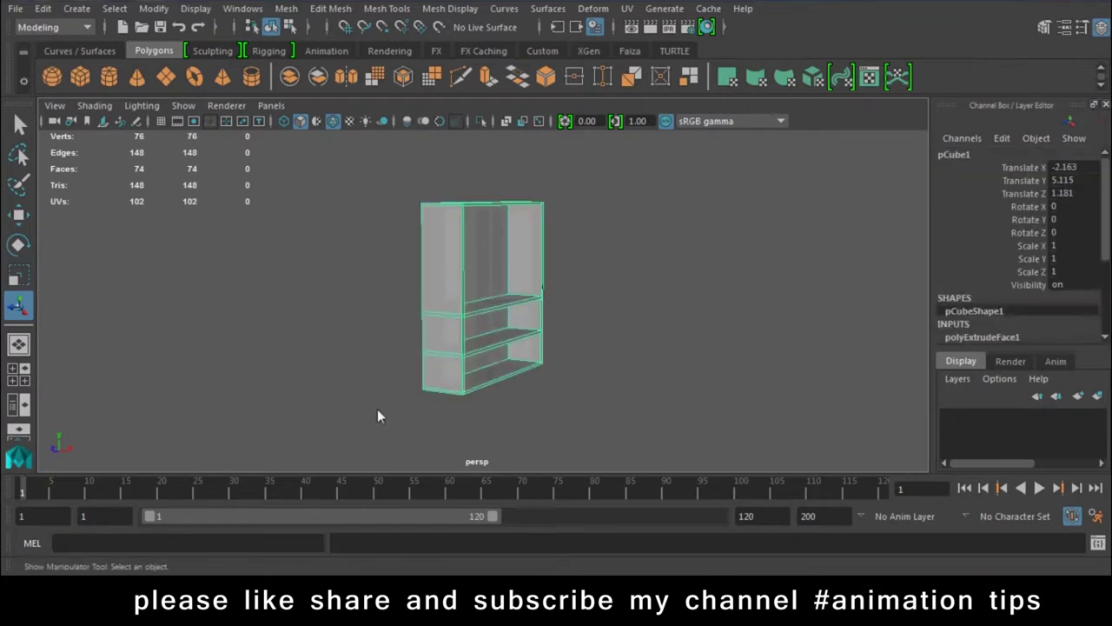
key(Delete)
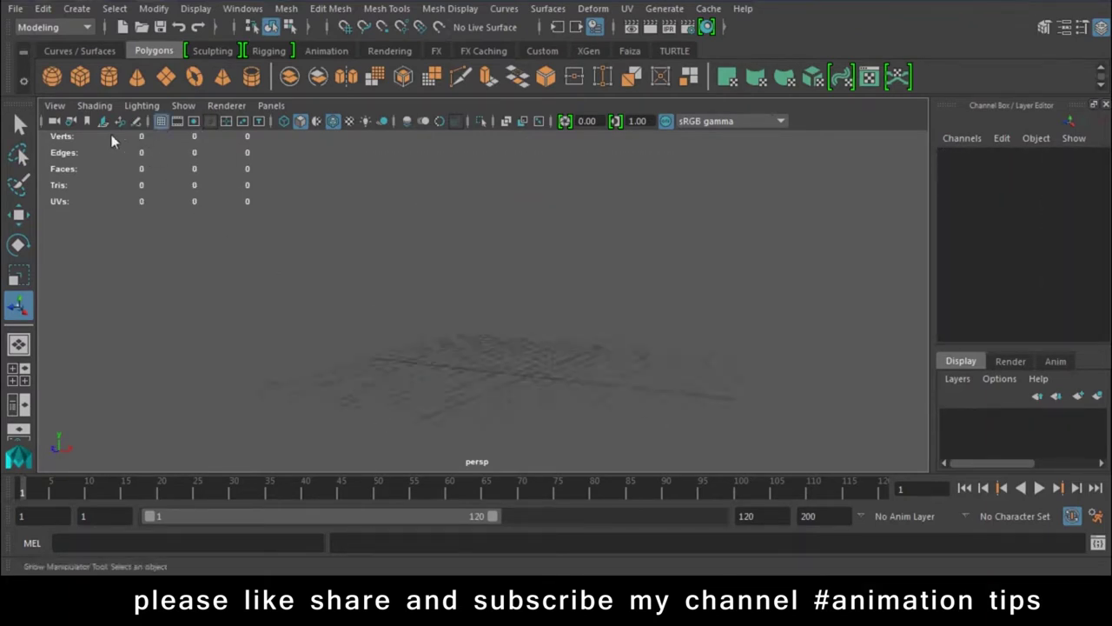
Step: Drag out an interactive Polygon Cube base and pull it up into a tall, thin box
mouse_move(450, 398)
mouse_down()
mouse_move(416, 428)
mouse_move(445, 127)
mouse_up()
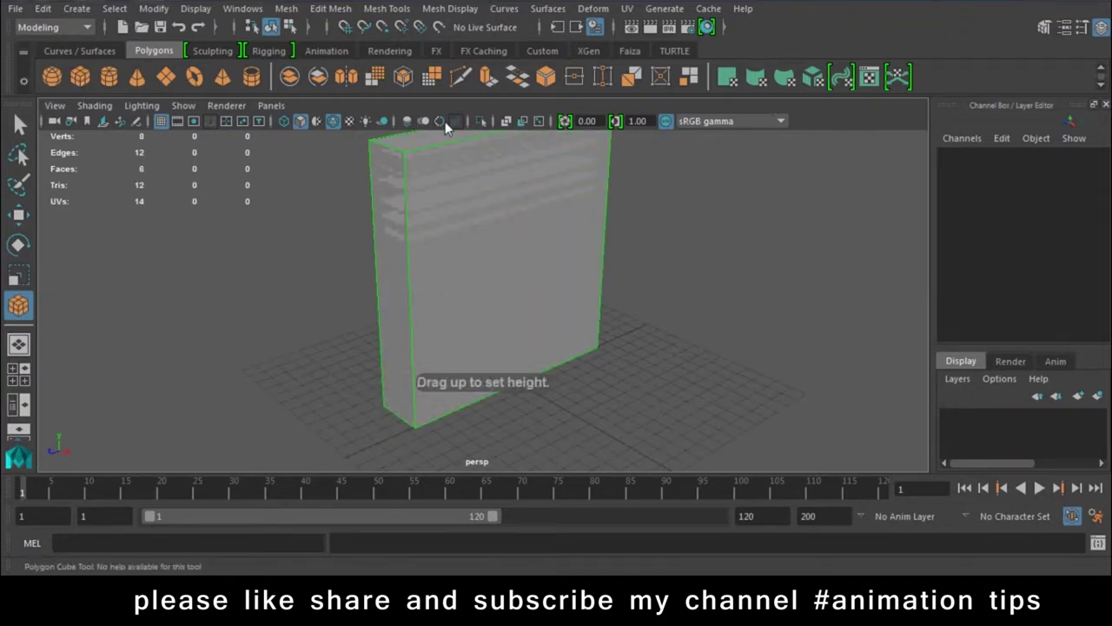
alt+drag(550, 288, 548, 343)
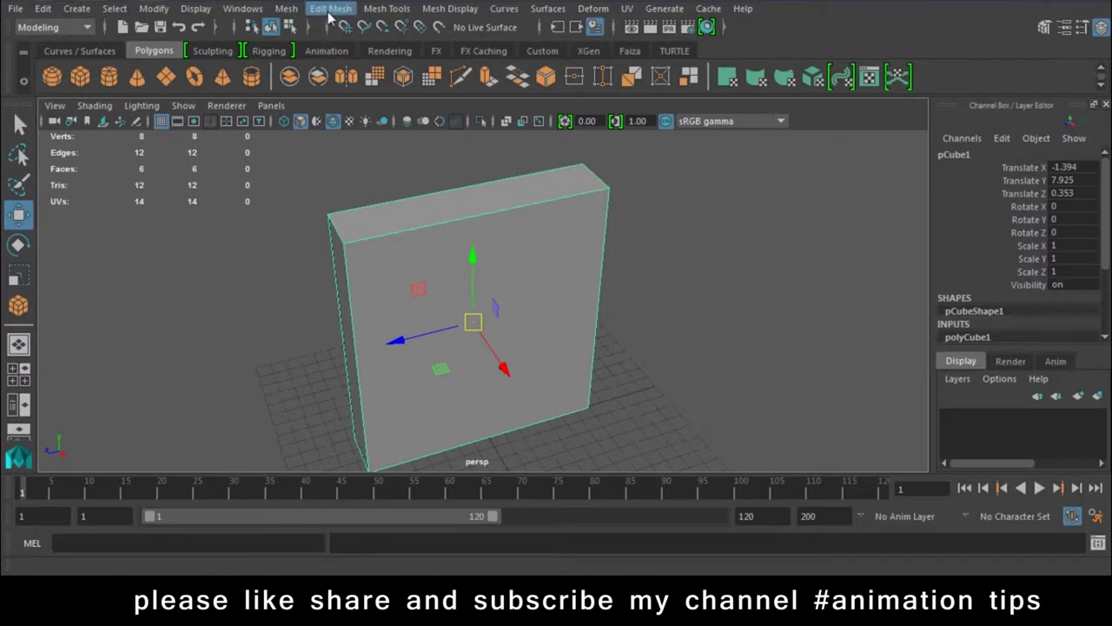
Step: Try inserting edge loops down the box's left and right sides, then undo them
click(387, 8)
click(408, 130)
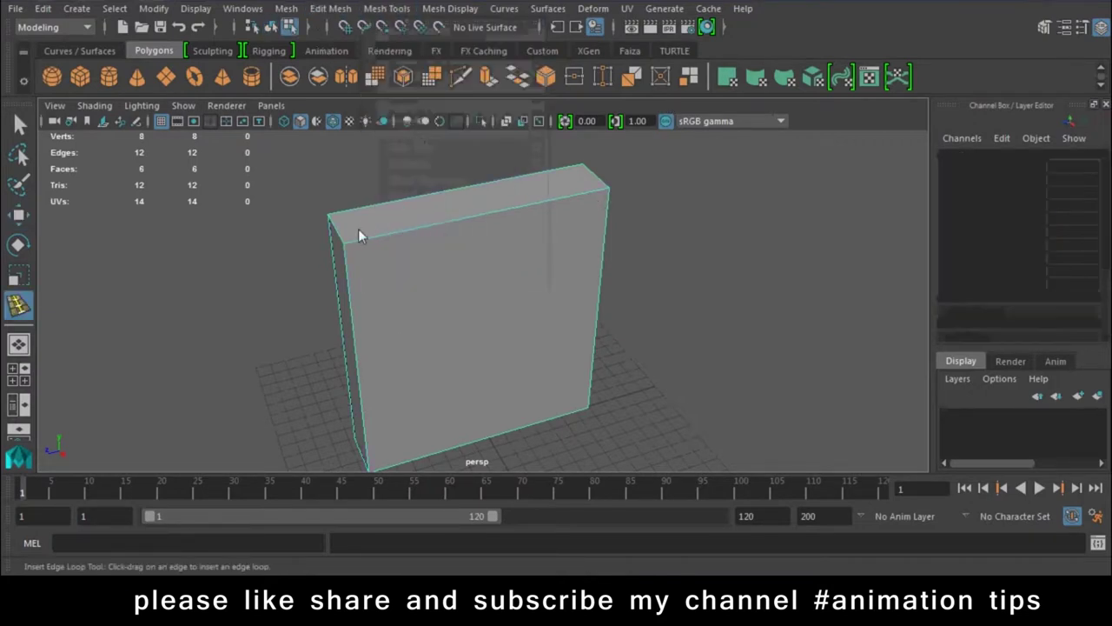
scroll(358, 228, up, 2)
click(334, 223)
click(629, 165)
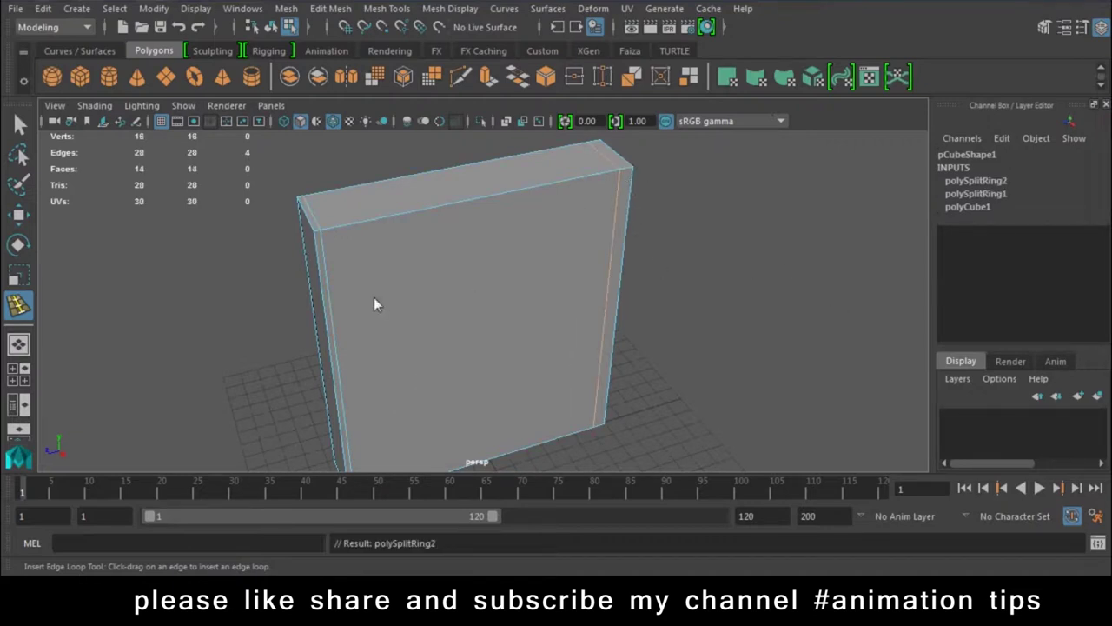
key(ctrl+z)
key(ctrl+z)
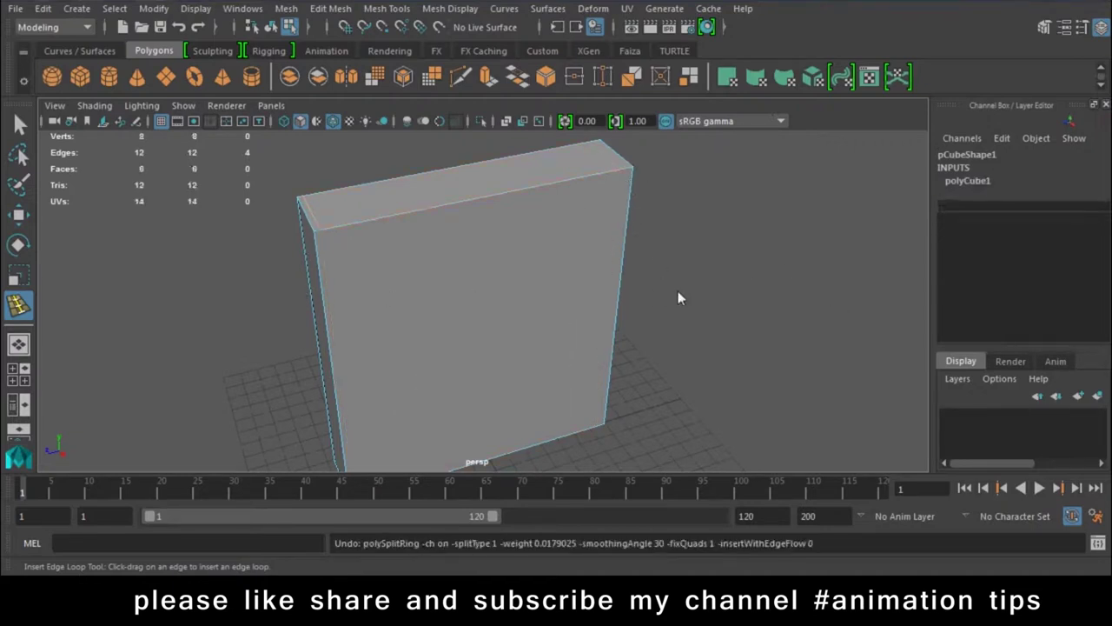
Step: Set Insert Edge Loop to Multiple edge loops with 2 loops and insert them evenly
click(386, 9)
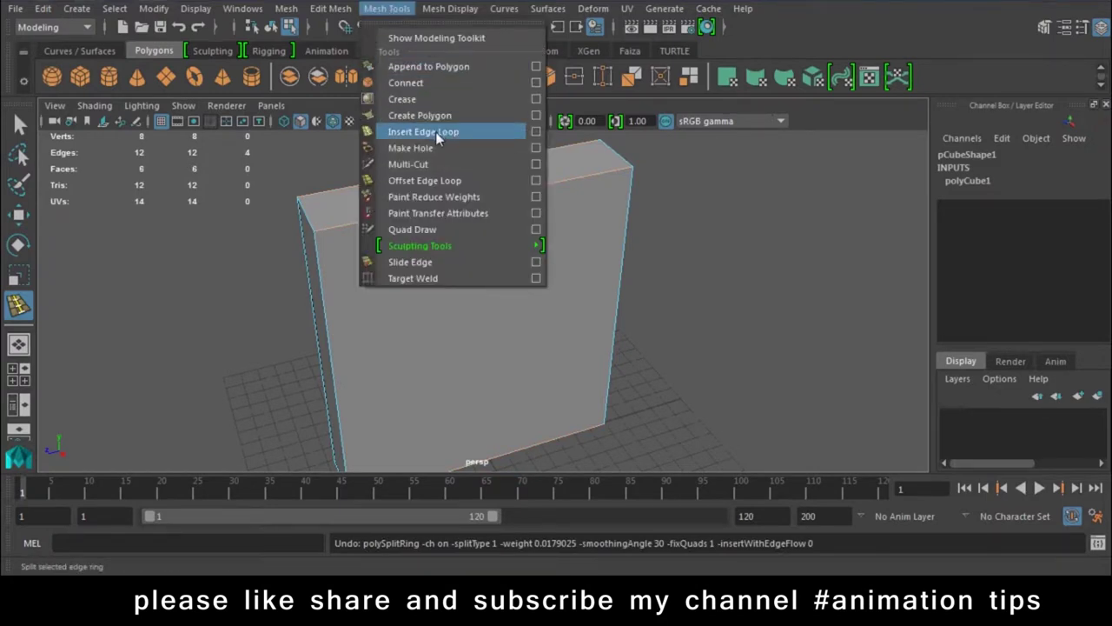
click(536, 131)
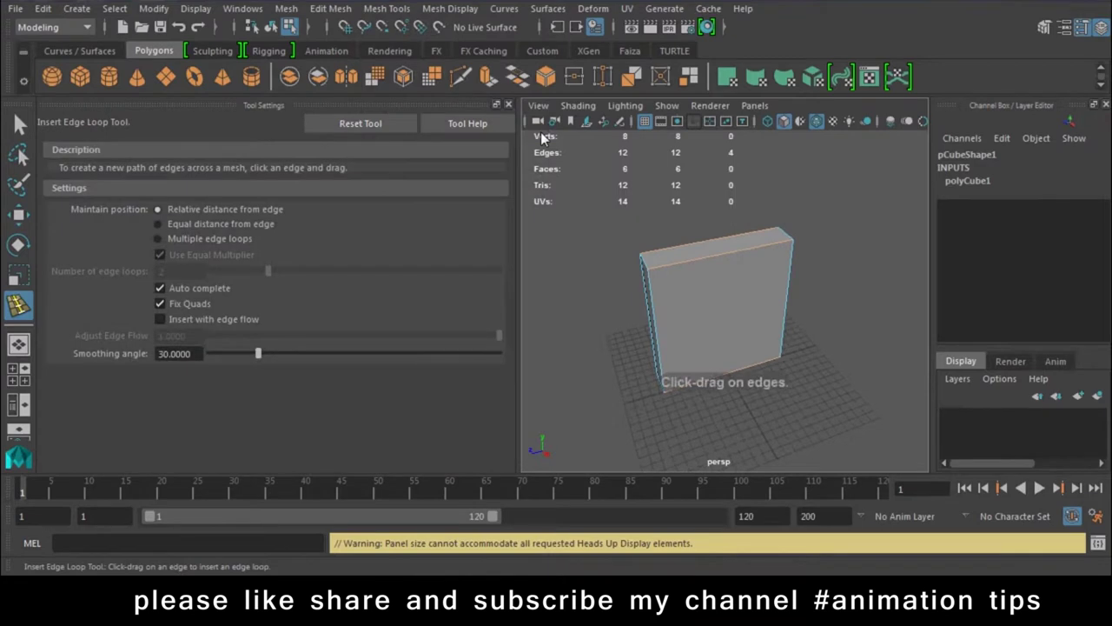
click(374, 126)
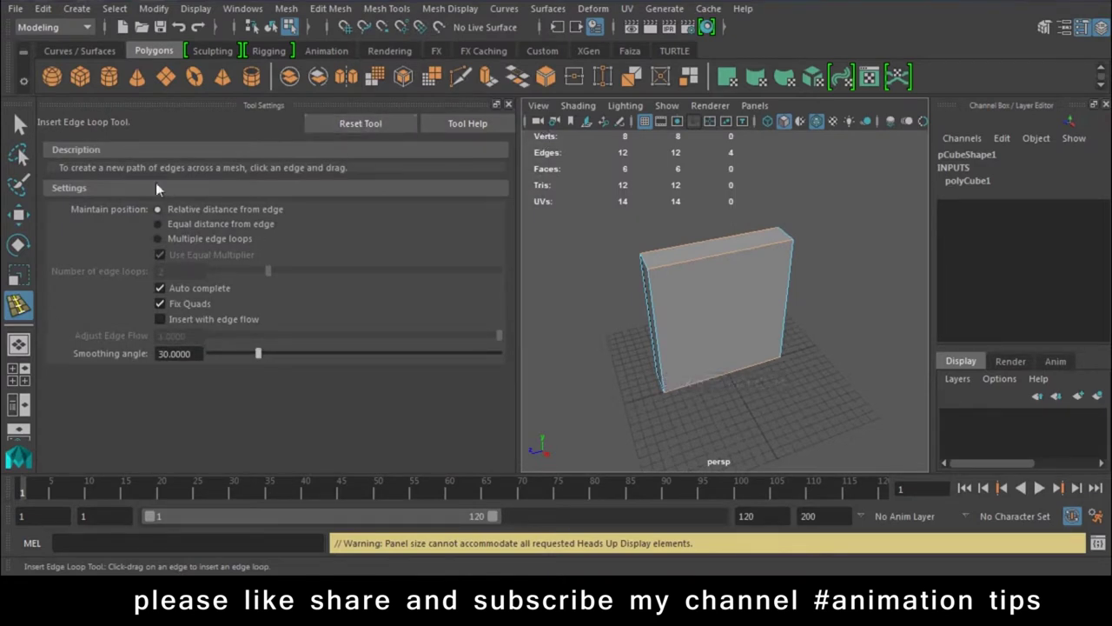
click(340, 124)
scroll(608, 321, up, 3)
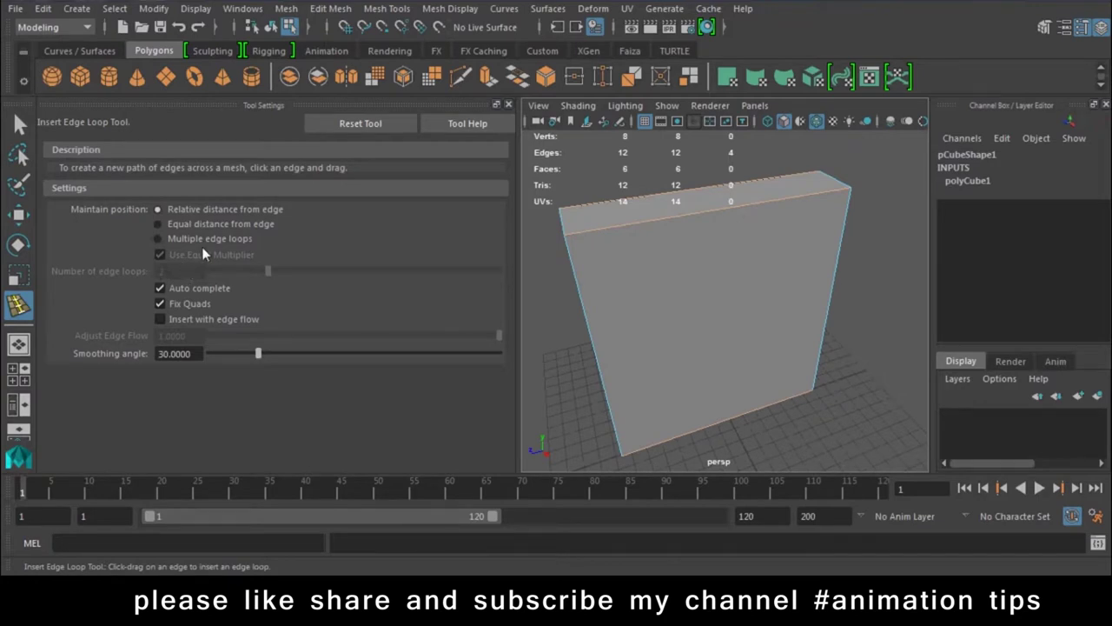
click(160, 238)
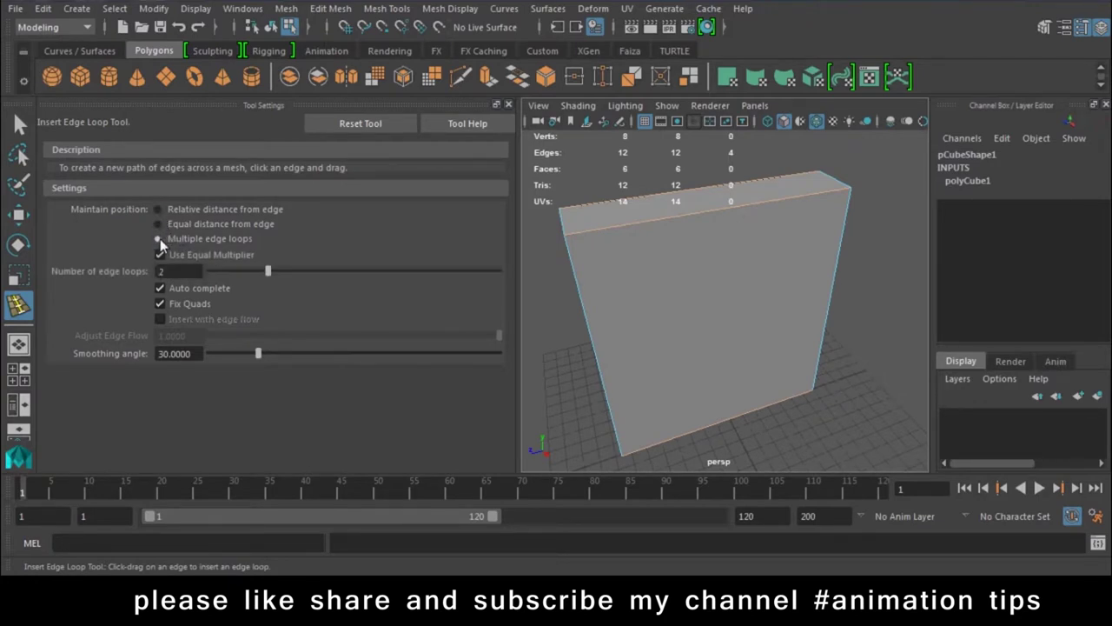
click(166, 223)
click(160, 239)
click(714, 212)
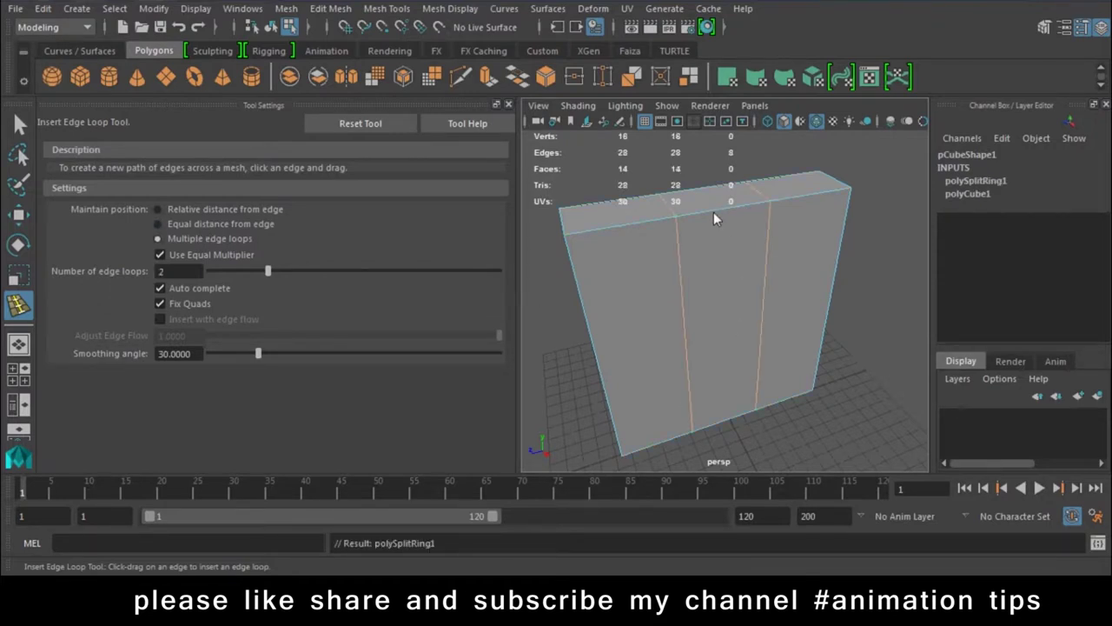
Step: Scale the two vertical edge loops farther apart, then deselect the box
key(r)
mouse_move(658, 340)
mouse_down()
mouse_move(643, 328)
mouse_move(482, 378)
mouse_move(479, 390)
mouse_up()
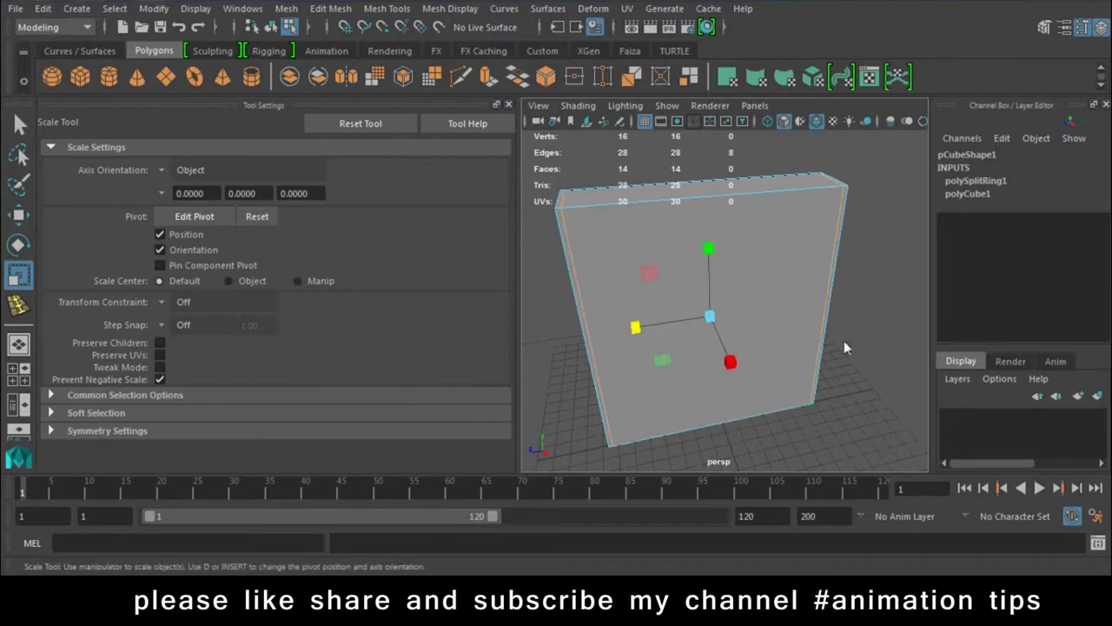
click(886, 270)
Step: Insert two horizontal edge loops across the box and scale them apart vertically
click(386, 9)
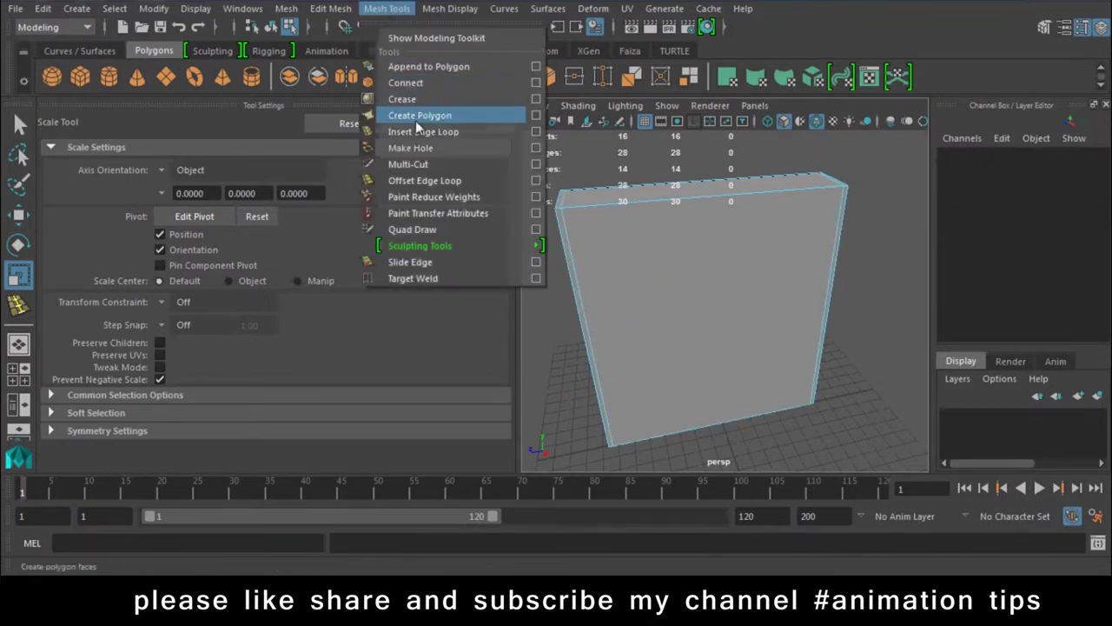
click(415, 130)
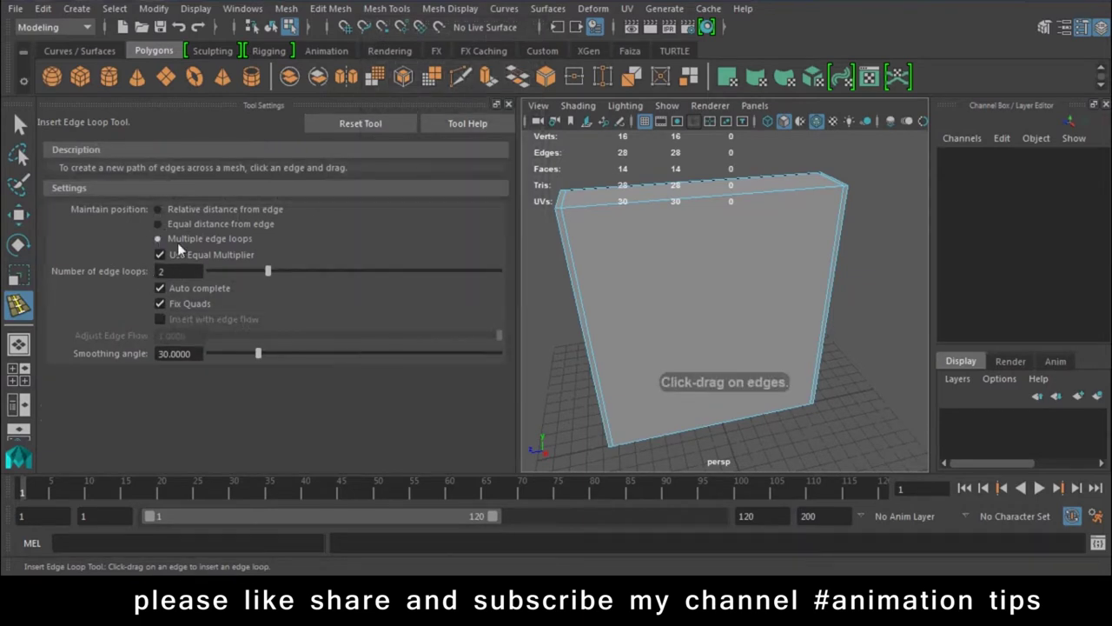
alt+drag(626, 287, 680, 286)
click(585, 294)
key(r)
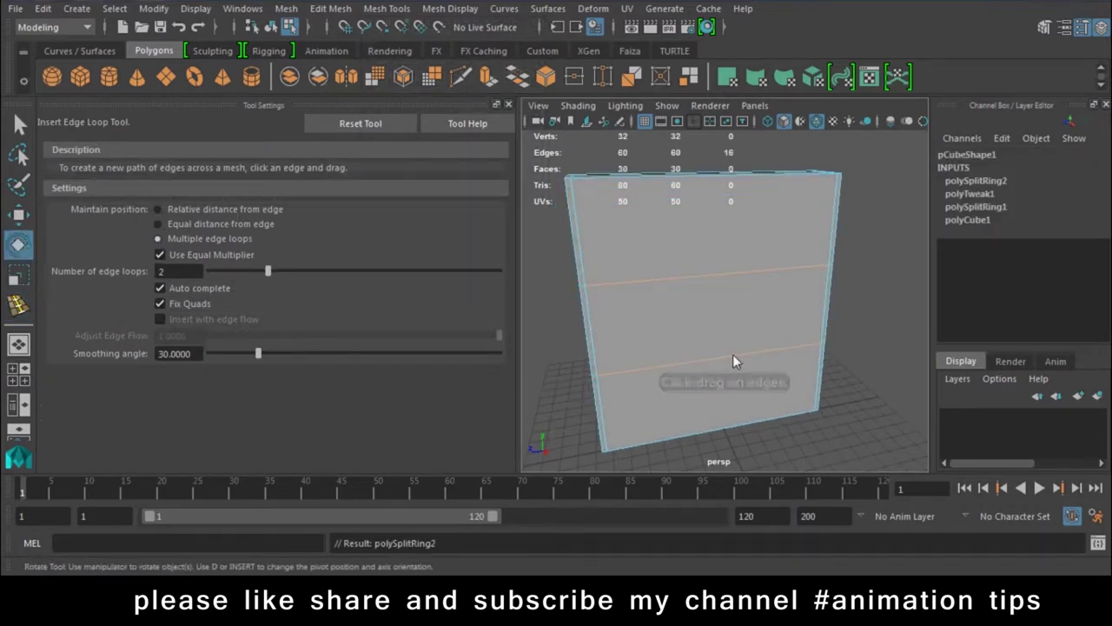
mouse_move(733, 347)
alt+mouse_down()
mouse_move(667, 330)
mouse_move(726, 232)
mouse_move(724, 144)
alt+mouse_up()
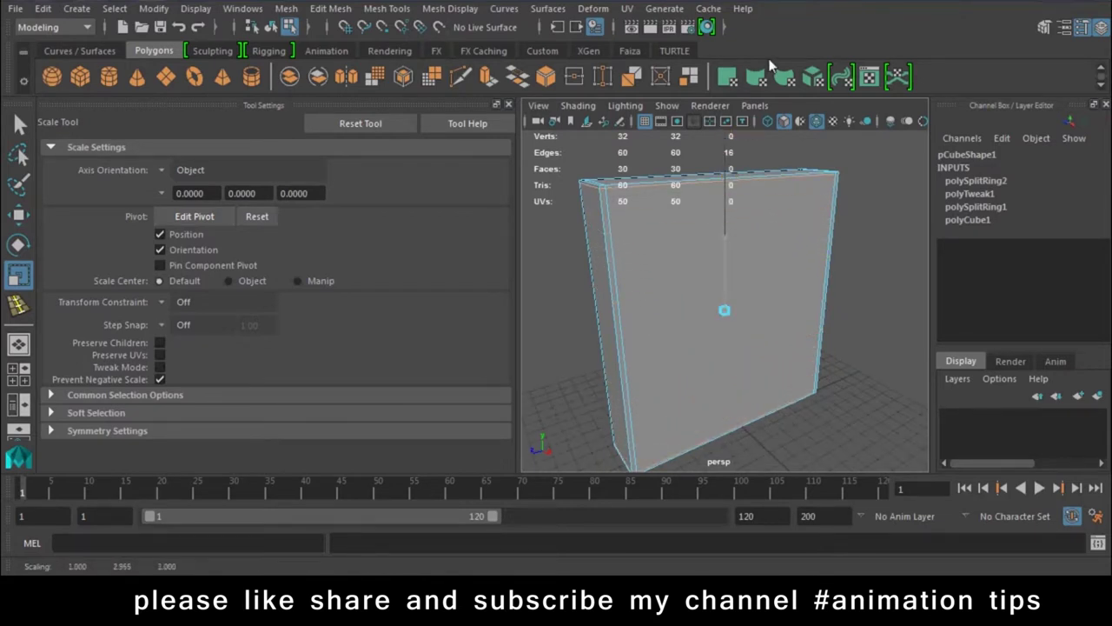
drag(768, 76, 770, 78)
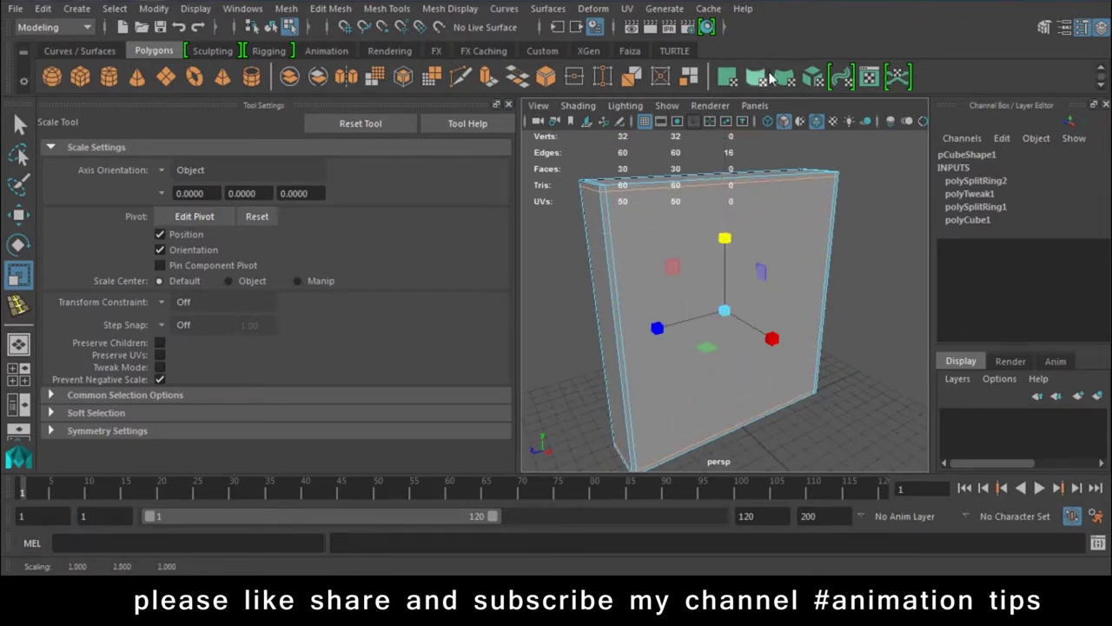
click(890, 320)
mouse_move(890, 320)
alt+mouse_down()
mouse_move(727, 363)
mouse_move(733, 307)
mouse_move(752, 334)
mouse_move(753, 298)
mouse_move(805, 318)
mouse_move(787, 364)
mouse_move(733, 341)
alt+mouse_up()
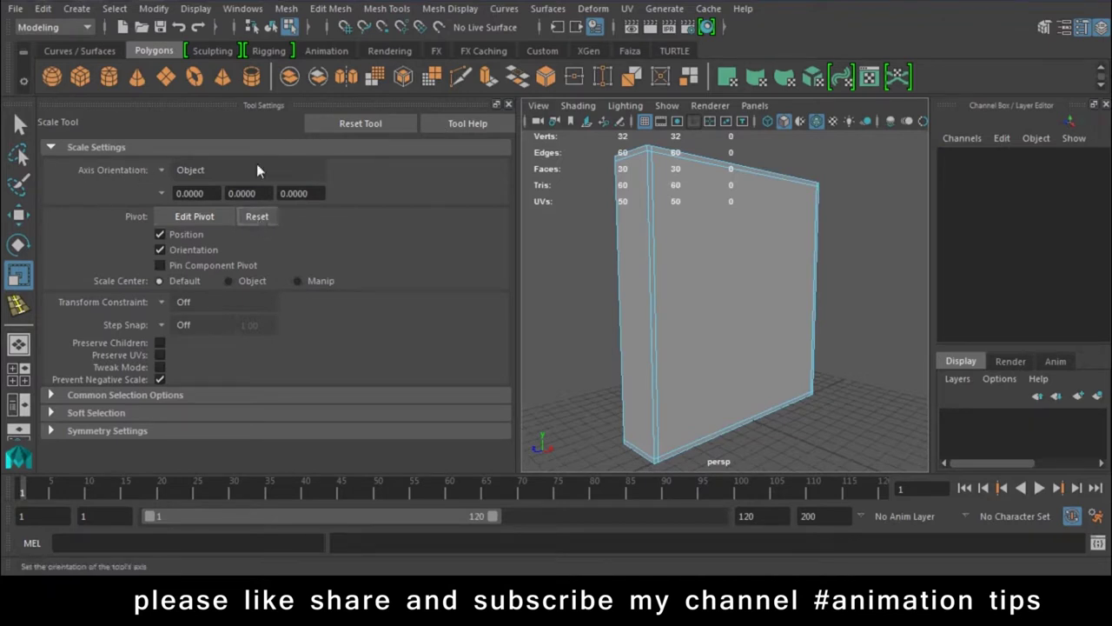
Step: Reset the Insert Edge Loop tool to its default settings
click(390, 9)
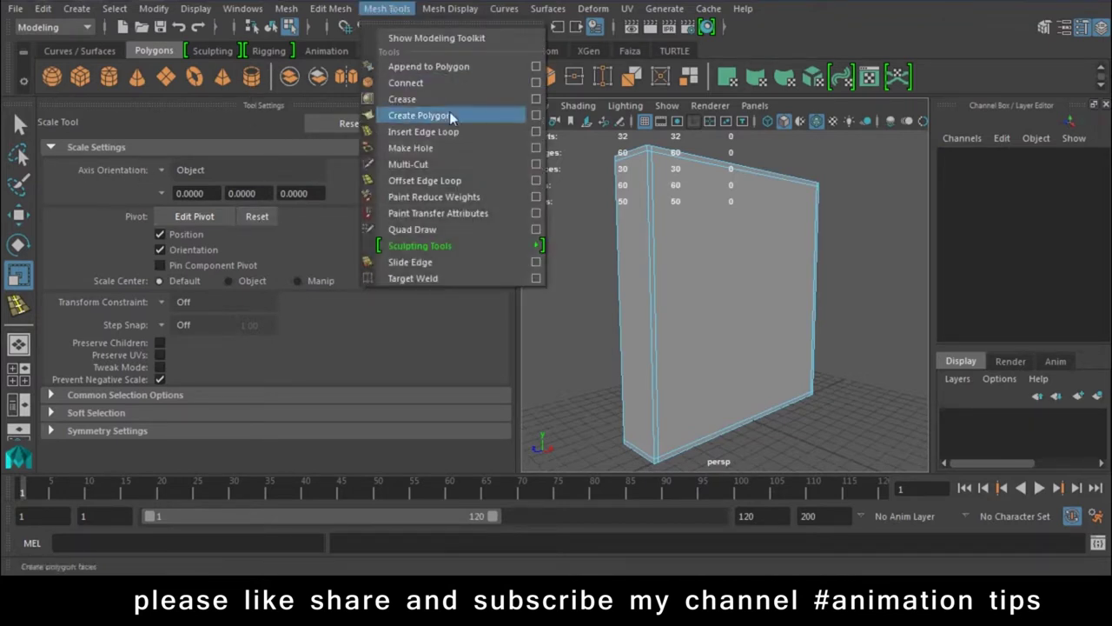
click(417, 131)
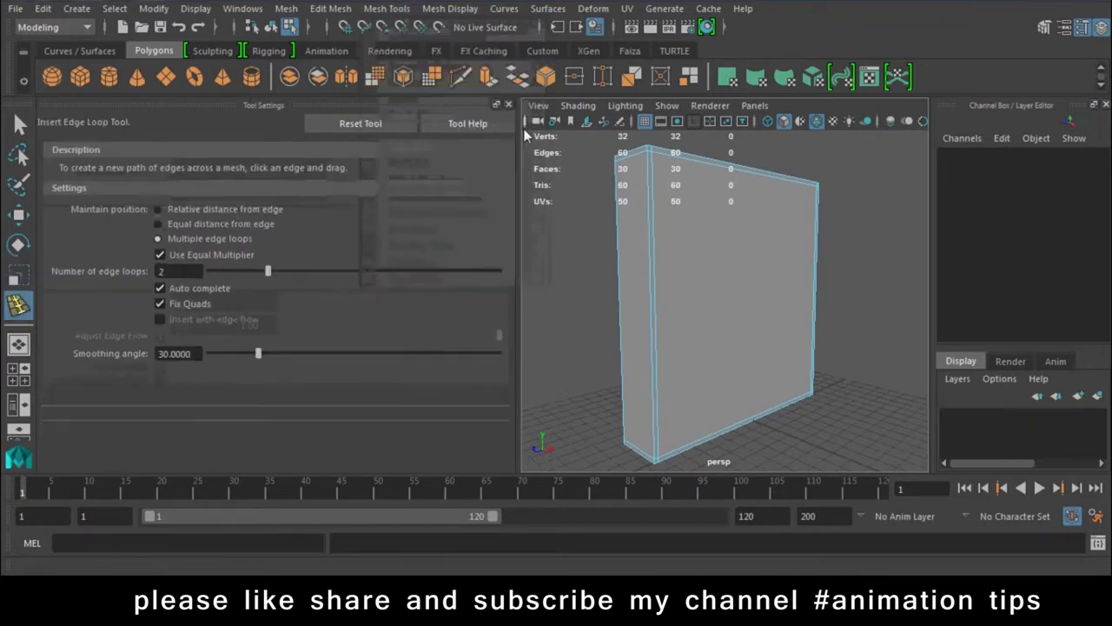
click(359, 124)
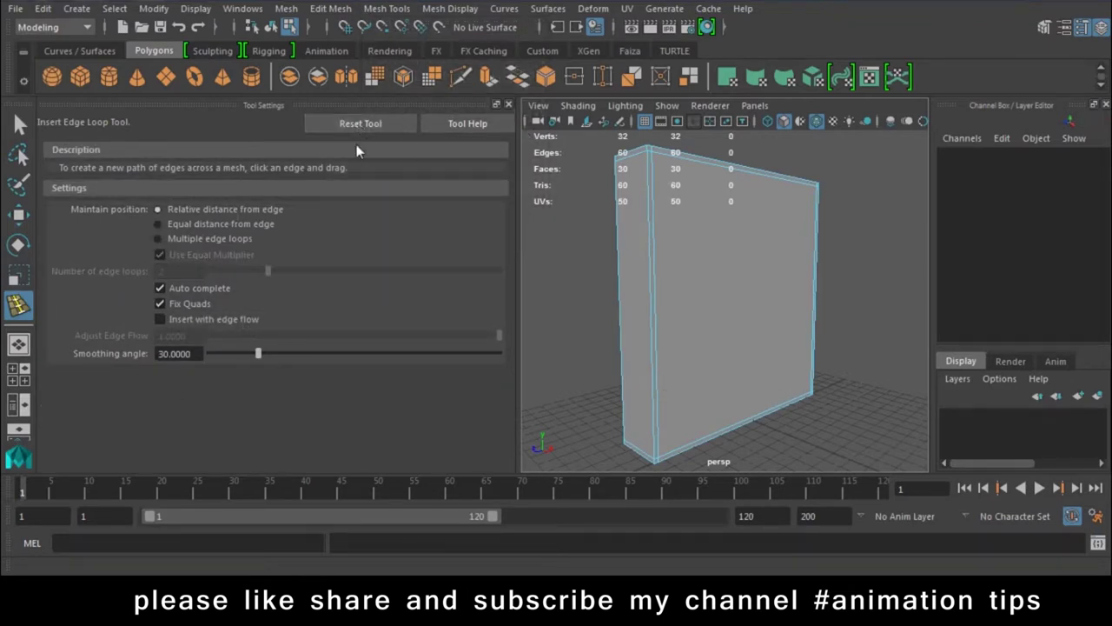
Step: Insert a horizontal edge loop across the box's lower half and select the new edge
click(508, 104)
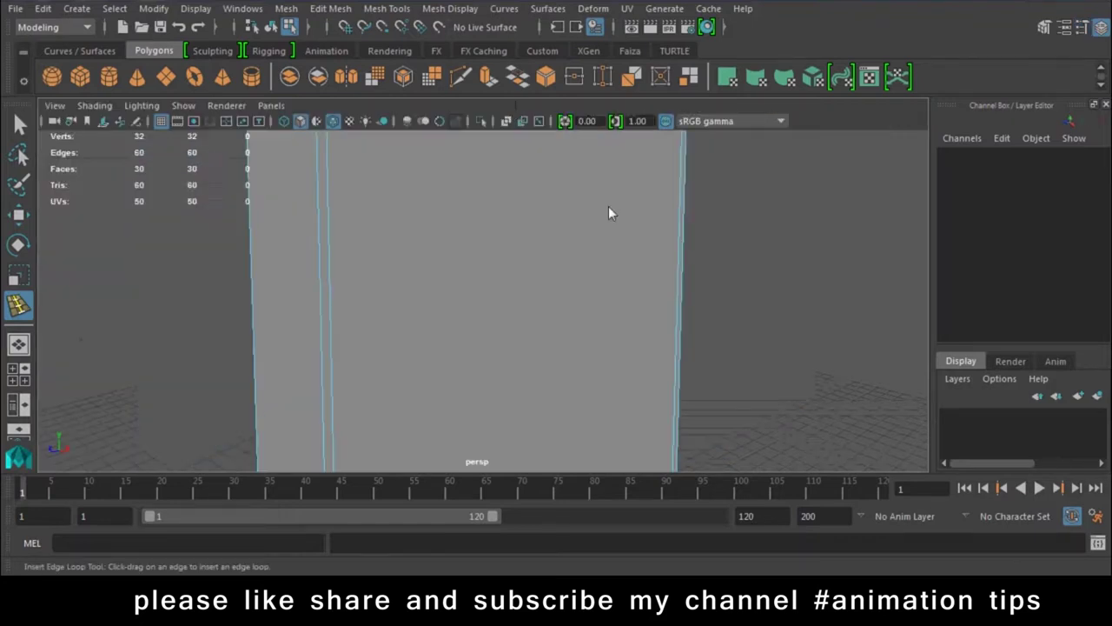
alt+right_drag(669, 297, 453, 284)
mouse_move(454, 285)
alt+mouse_down()
mouse_move(415, 320)
mouse_move(429, 371)
alt+mouse_up()
click(426, 323)
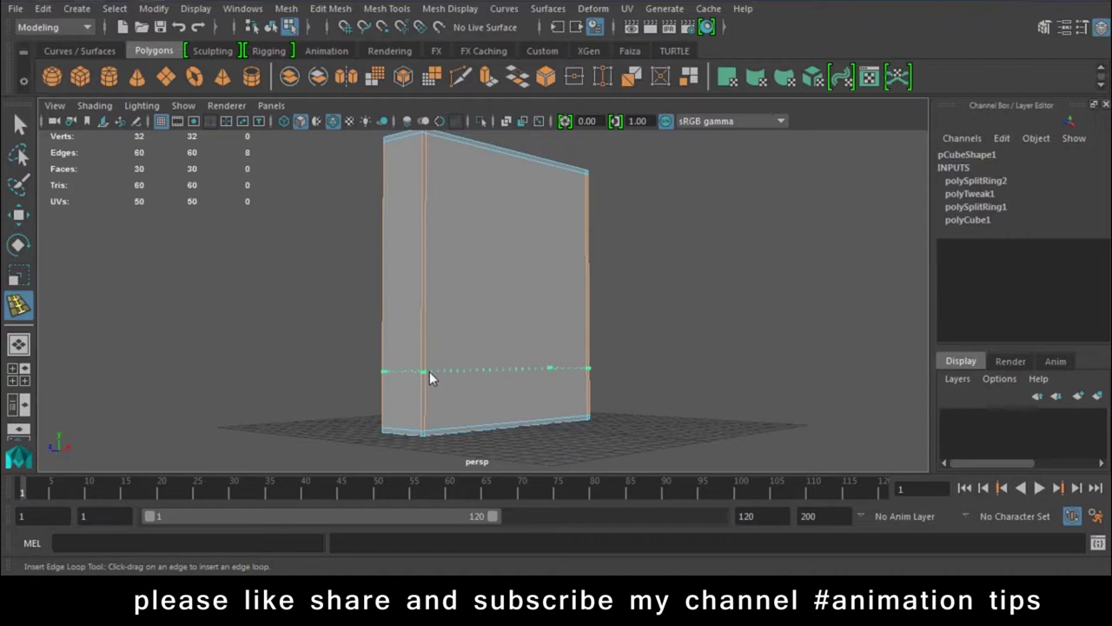
key(w)
mouse_move(541, 327)
alt+mouse_down()
mouse_move(471, 301)
mouse_move(586, 360)
mouse_move(559, 336)
mouse_move(514, 387)
mouse_move(539, 397)
mouse_move(459, 346)
alt+mouse_up()
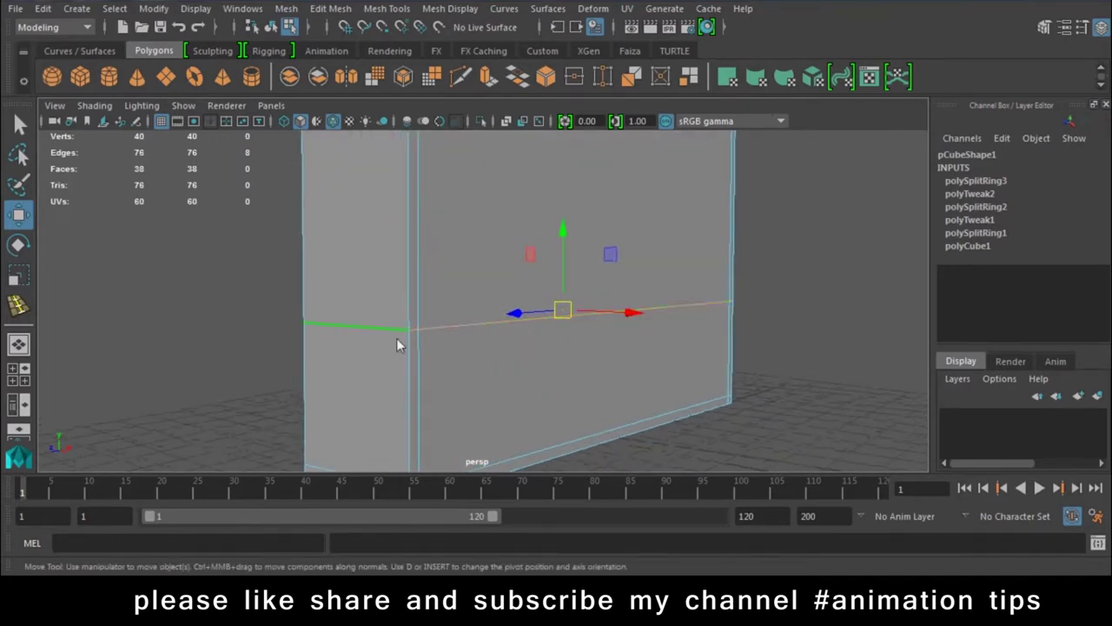
click(868, 342)
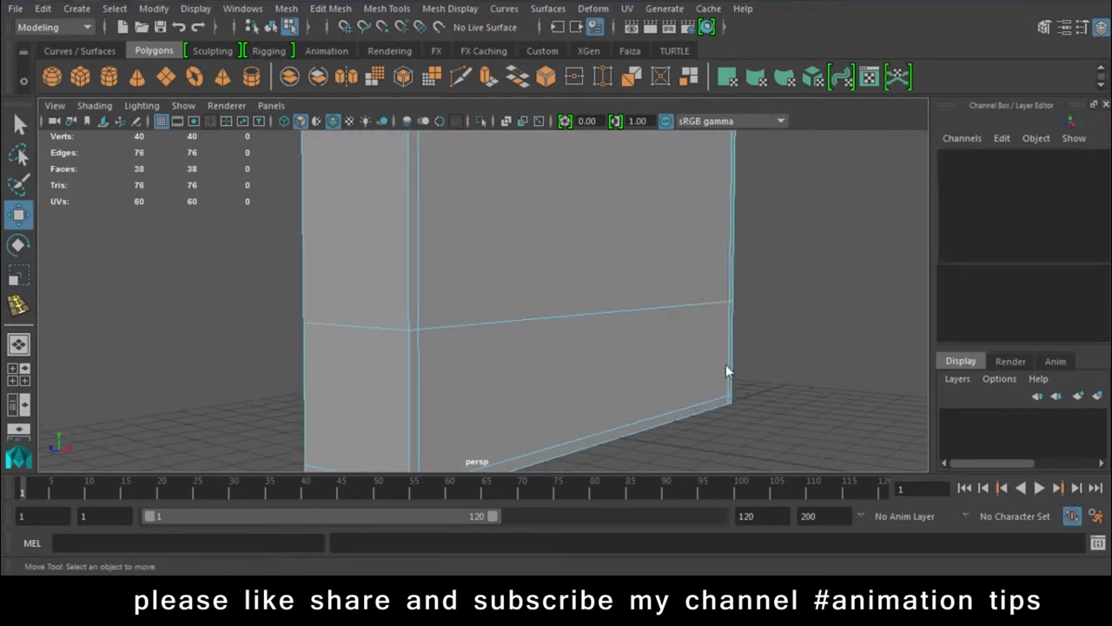
click(494, 327)
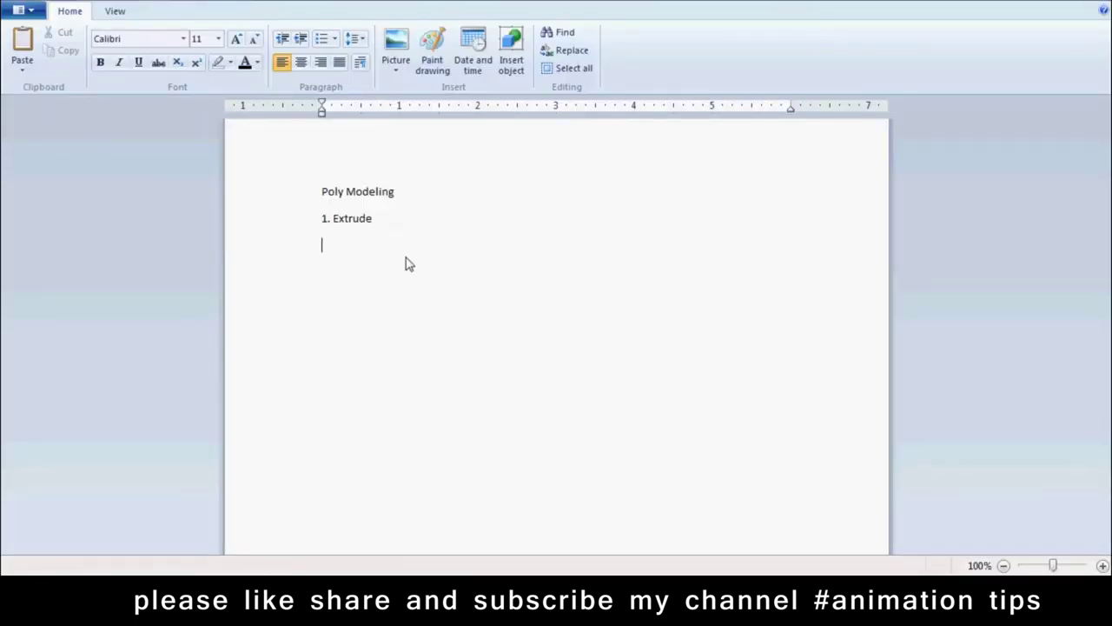
Step: Add the heading 'Edge Selection' with the list '1. Loop 2. Ring' to the notes
key(Return)
key(Return)
text(Edge Selecy)
key(BackSpace)
text(tion)
key(Return)
text(1. Loop 2.)
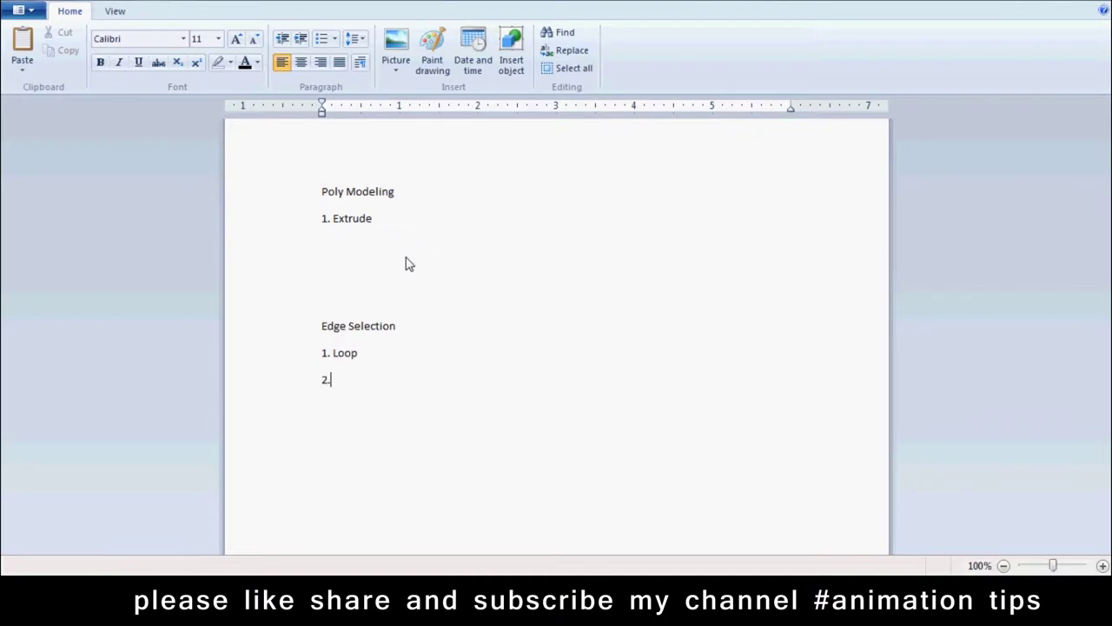
text( Ring)
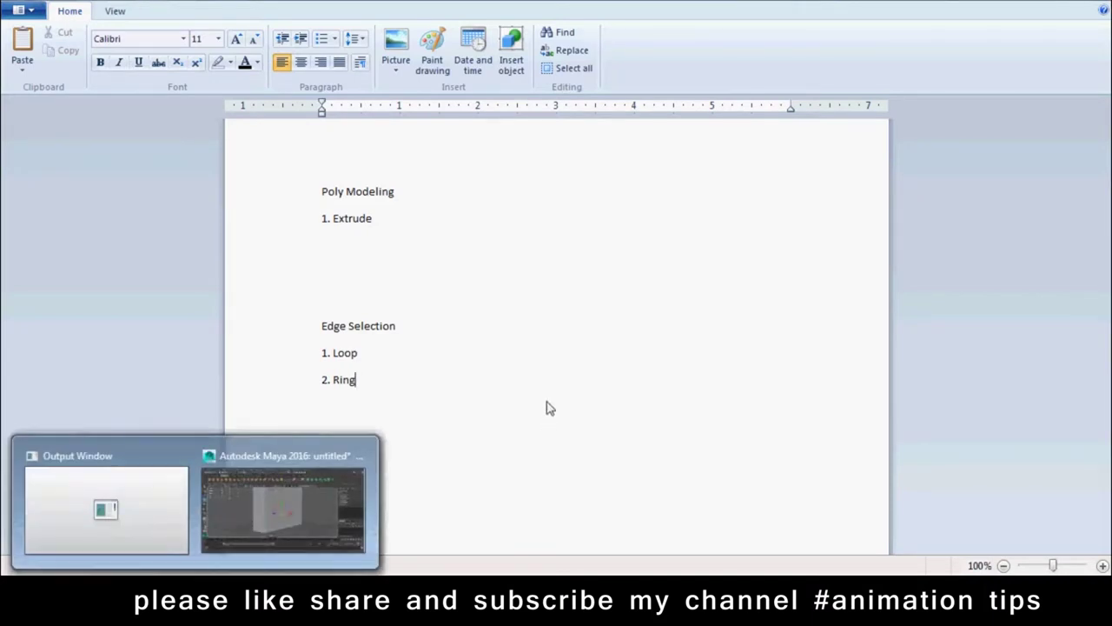
Step: Define Loop as 'selection of connected edges' and copy it to Ring as 'parallel edges'
click(433, 354)
text(-----selection (d)
text(connected edges)
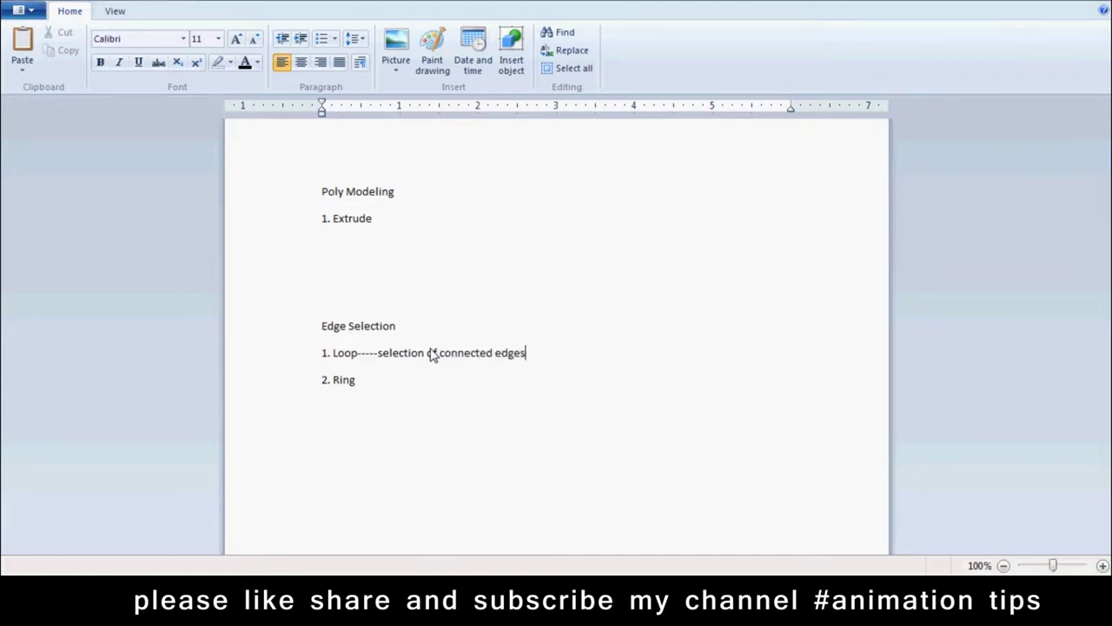
drag(561, 362, 362, 350)
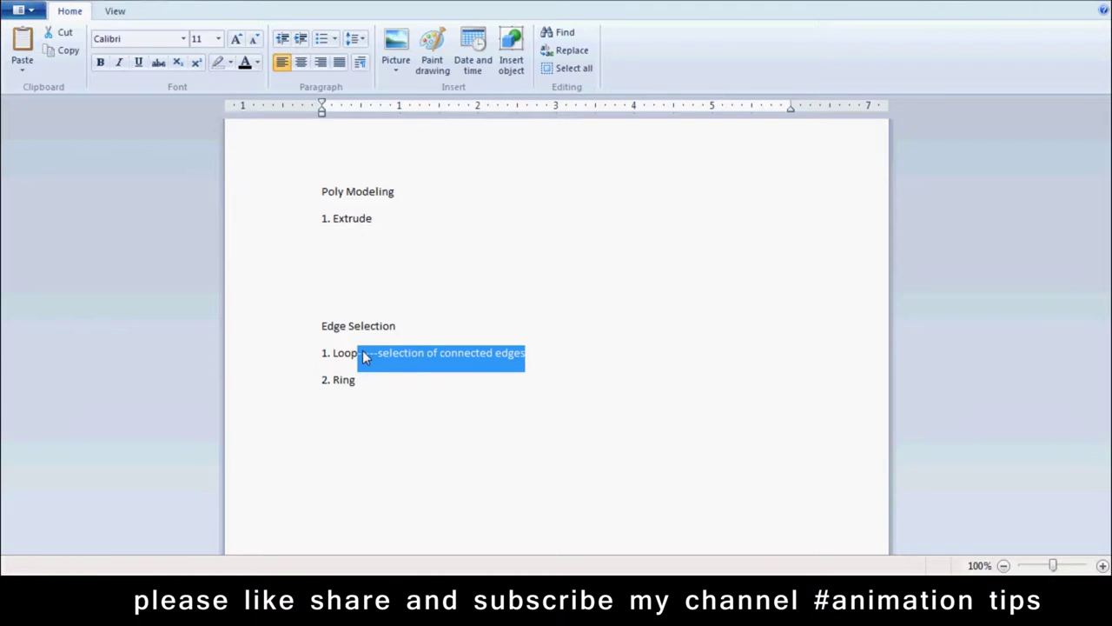
click(363, 380)
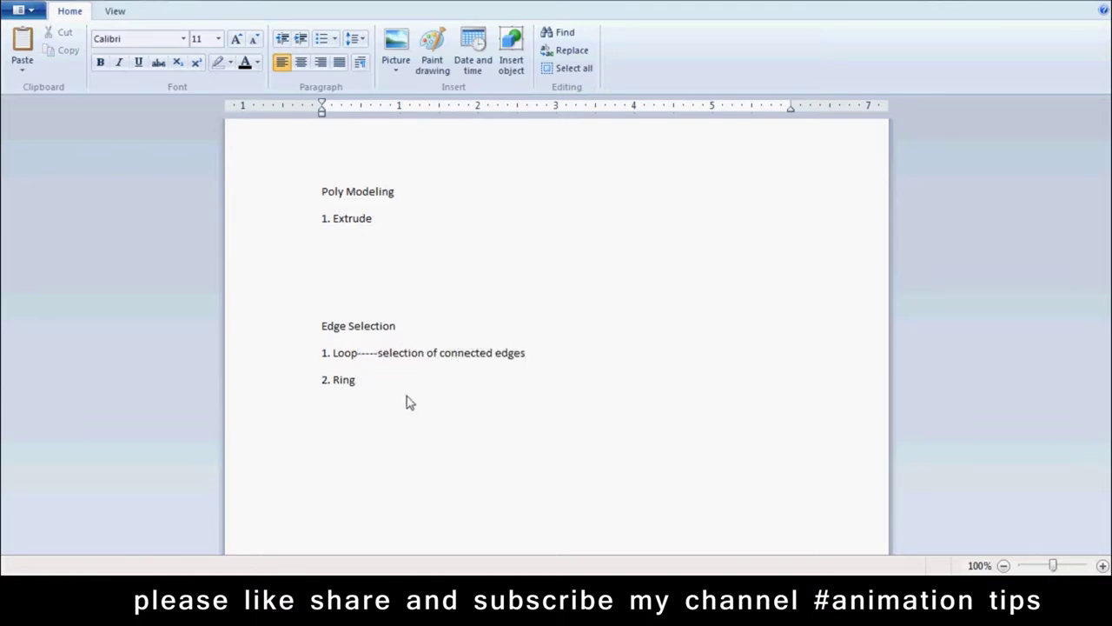
text(-----selection of connected edges)
drag(437, 382, 492, 393)
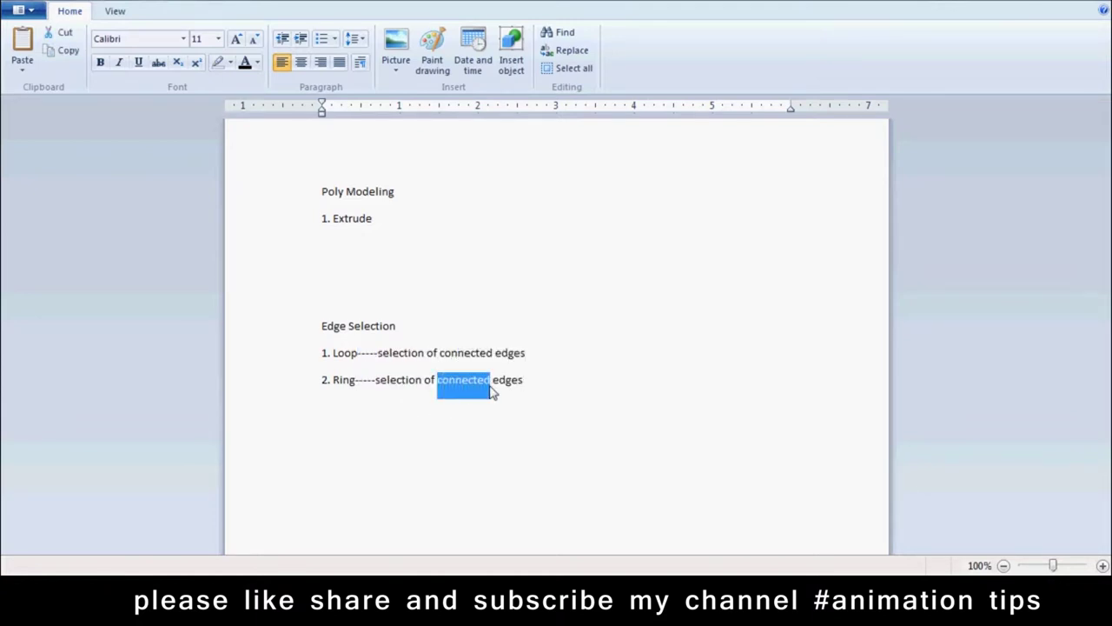
text(parallel)
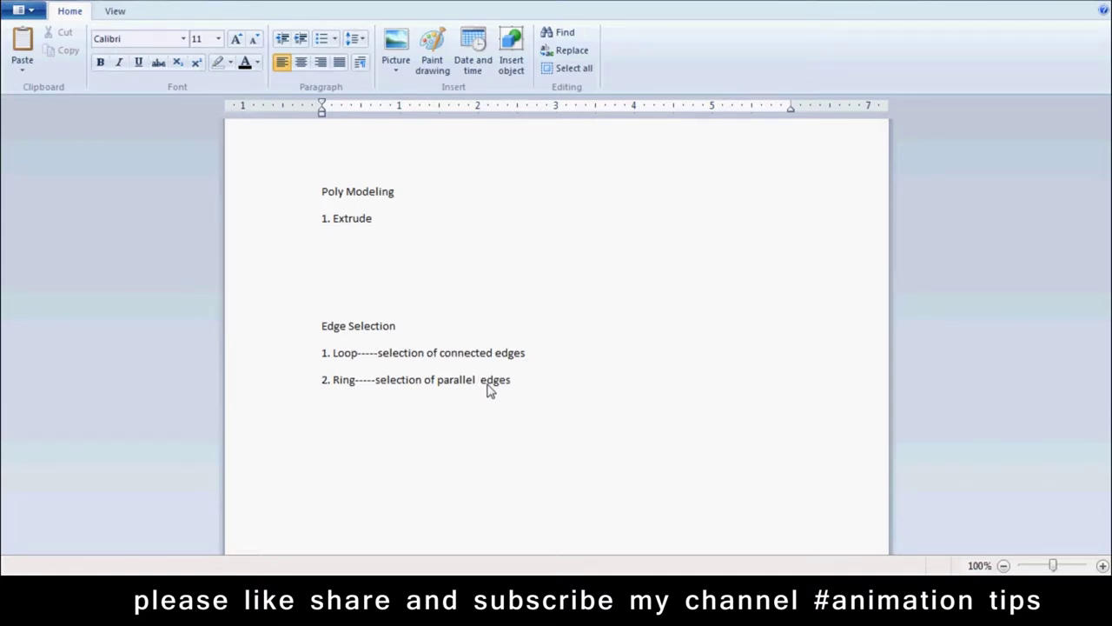
key(BackSpace)
Step: Move the screen recorder window to the upper left and return to Maya
click(972, 608)
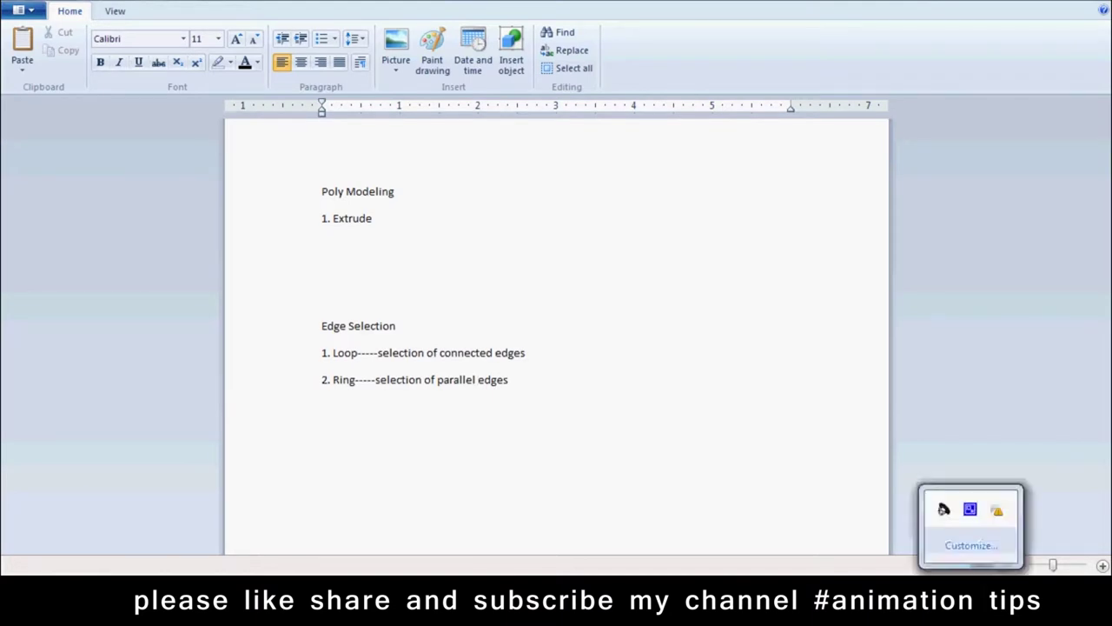
click(969, 509)
drag(226, 149, 86, 129)
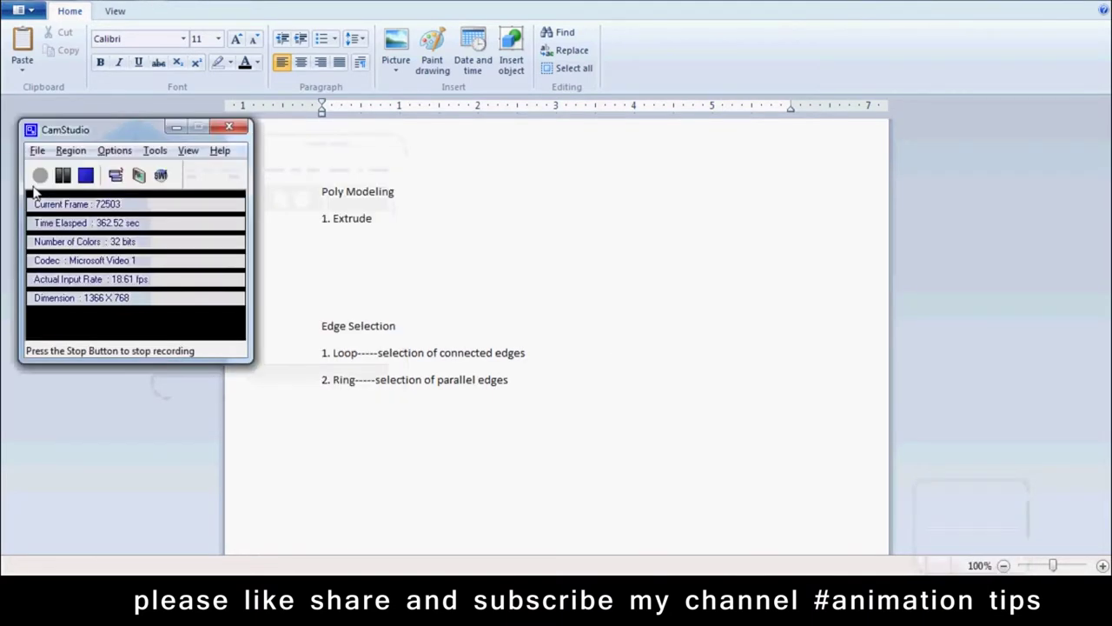
click(195, 608)
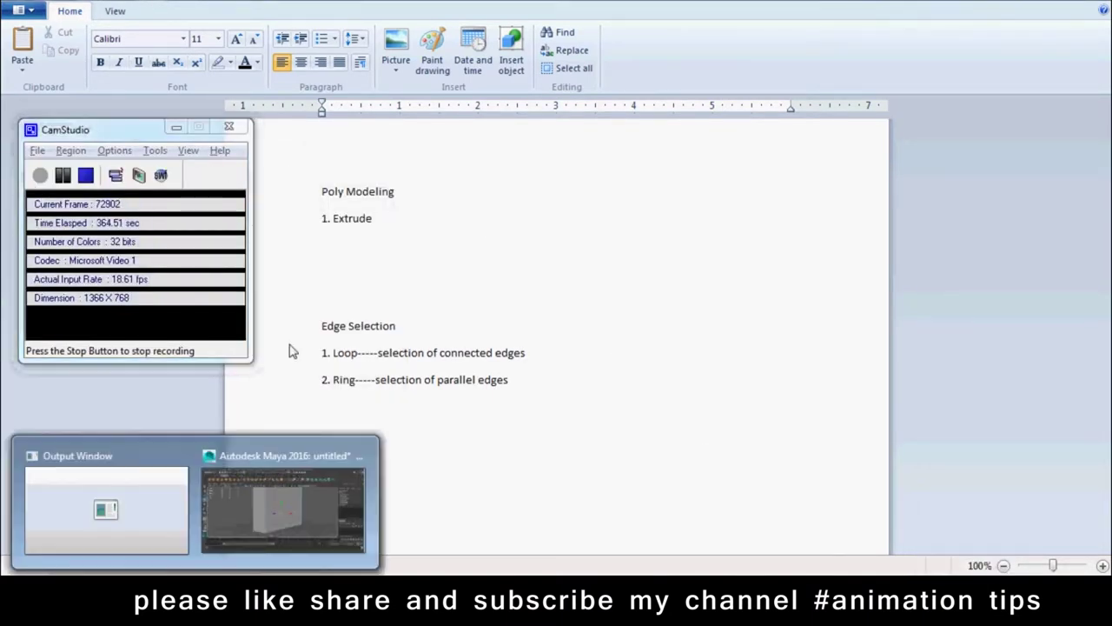
click(289, 497)
mouse_move(489, 360)
alt+mouse_down()
mouse_move(518, 338)
mouse_move(723, 321)
alt+mouse_up()
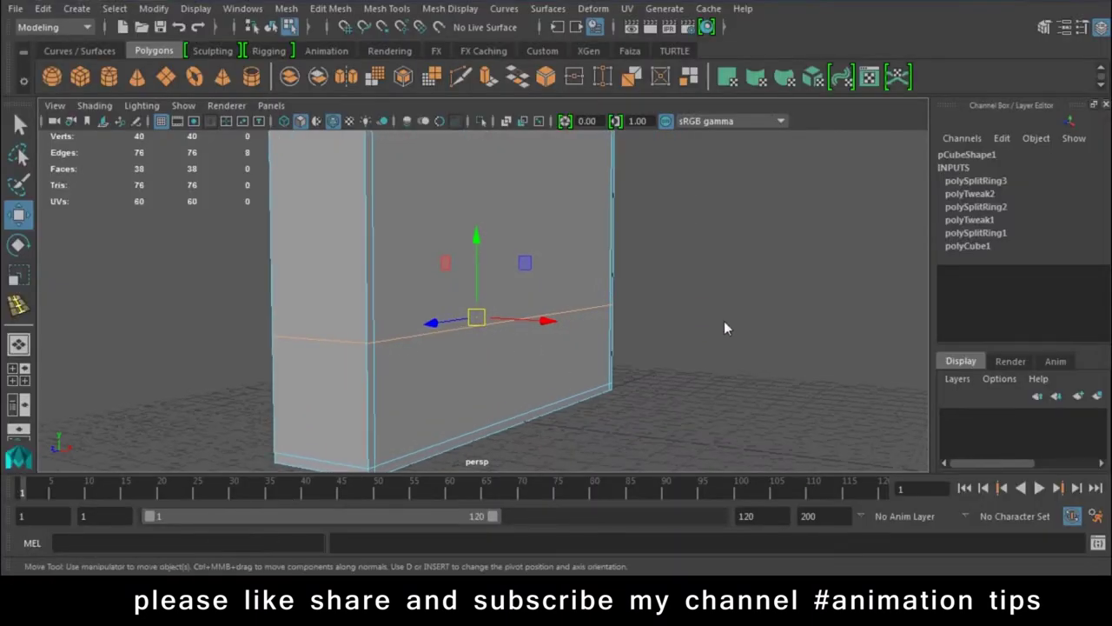
Step: Select the box's horizontal edge loop by double-clicking it from a frontal view
click(724, 320)
double_click(422, 335)
mouse_move(789, 343)
alt+mouse_down()
mouse_move(360, 335)
mouse_move(695, 398)
mouse_move(748, 318)
alt+mouse_up()
click(358, 416)
double_click(394, 319)
click(751, 318)
double_click(399, 312)
click(674, 270)
double_click(430, 315)
Step: Raise the selected horizontal edge loop higher up the box
mouse_move(423, 320)
alt+mouse_down()
mouse_move(501, 356)
mouse_move(413, 378)
mouse_move(630, 330)
mouse_move(490, 325)
alt+mouse_up()
drag(467, 261, 498, 220)
alt+drag(487, 287, 494, 357)
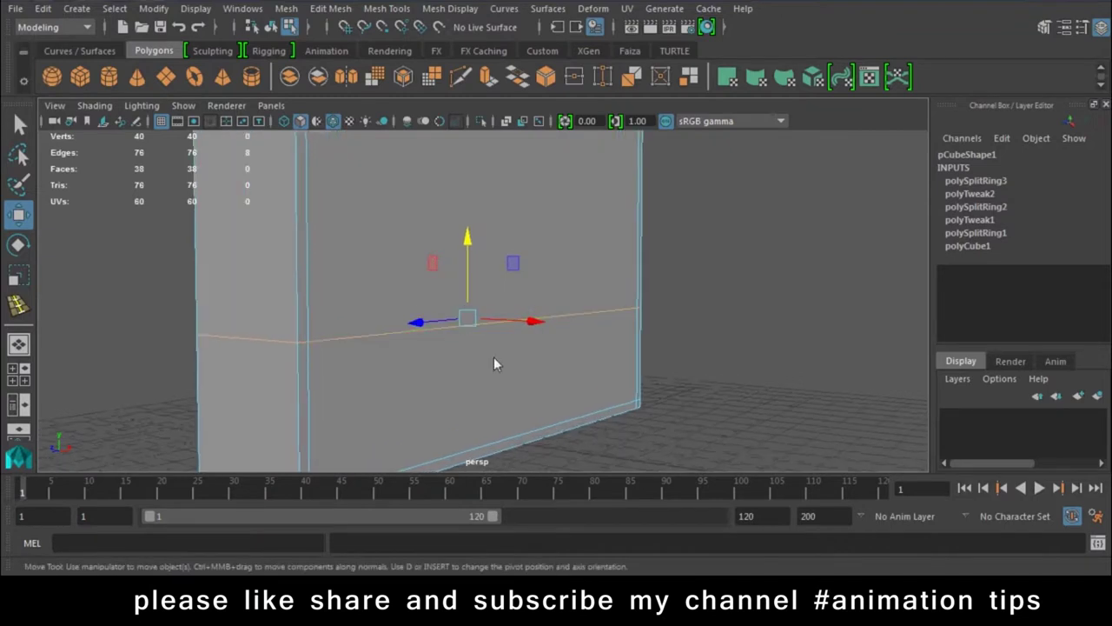
click(573, 400)
Step: Zoom out to the whole box, select its top edge loop and level the view frontally
alt+drag(574, 399, 370, 310)
alt+right_drag(370, 310, 443, 333)
mouse_move(493, 374)
alt+mouse_down()
mouse_move(389, 345)
mouse_move(461, 397)
alt+mouse_up()
double_click(460, 391)
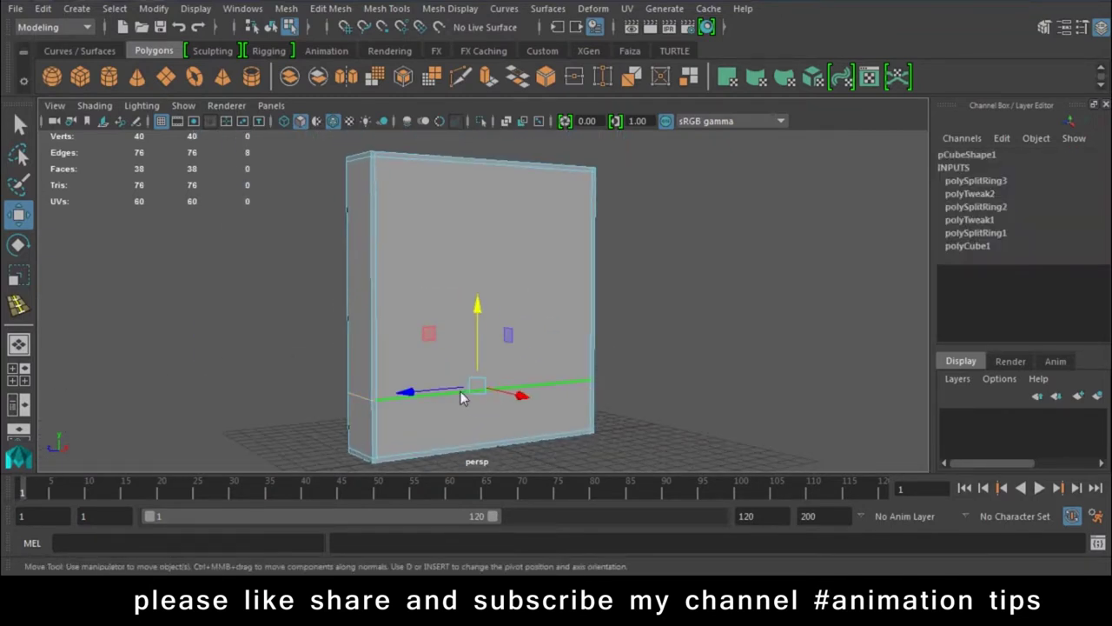
key(ctrl+z)
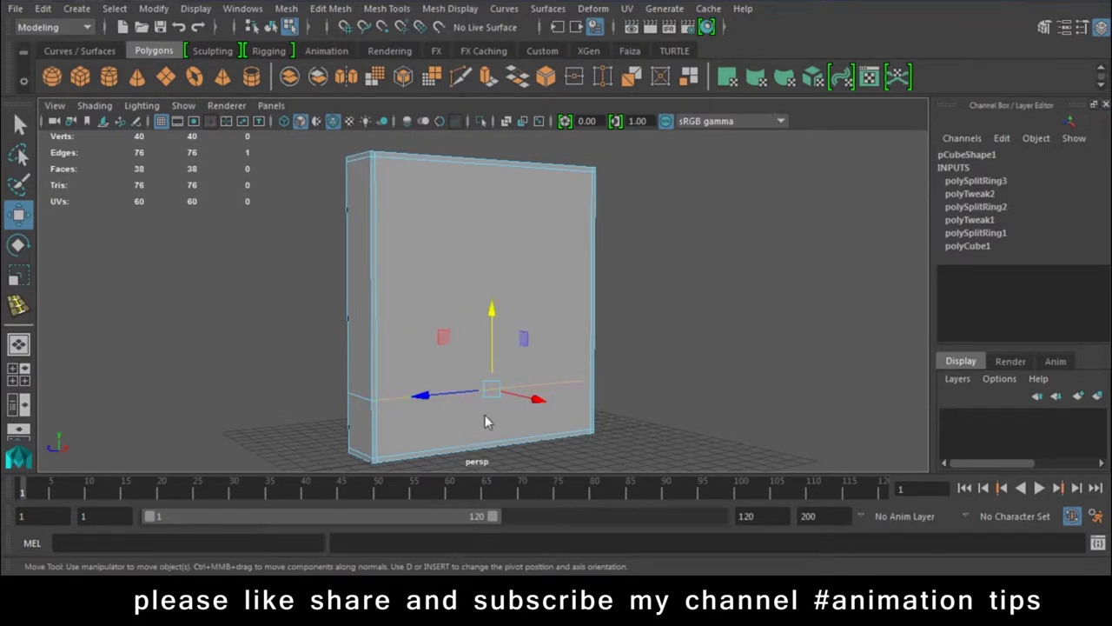
double_click(470, 161)
mouse_move(470, 160)
alt+mouse_down()
mouse_move(563, 365)
mouse_move(578, 440)
mouse_move(478, 212)
mouse_move(669, 245)
mouse_move(534, 330)
mouse_move(534, 240)
alt+mouse_up()
scroll(521, 304, up, 2)
alt+middle_drag(504, 377, 468, 396)
alt+drag(468, 396, 473, 348)
Step: Select the horizontal front edge's full loop while viewing the box head-on
click(846, 283)
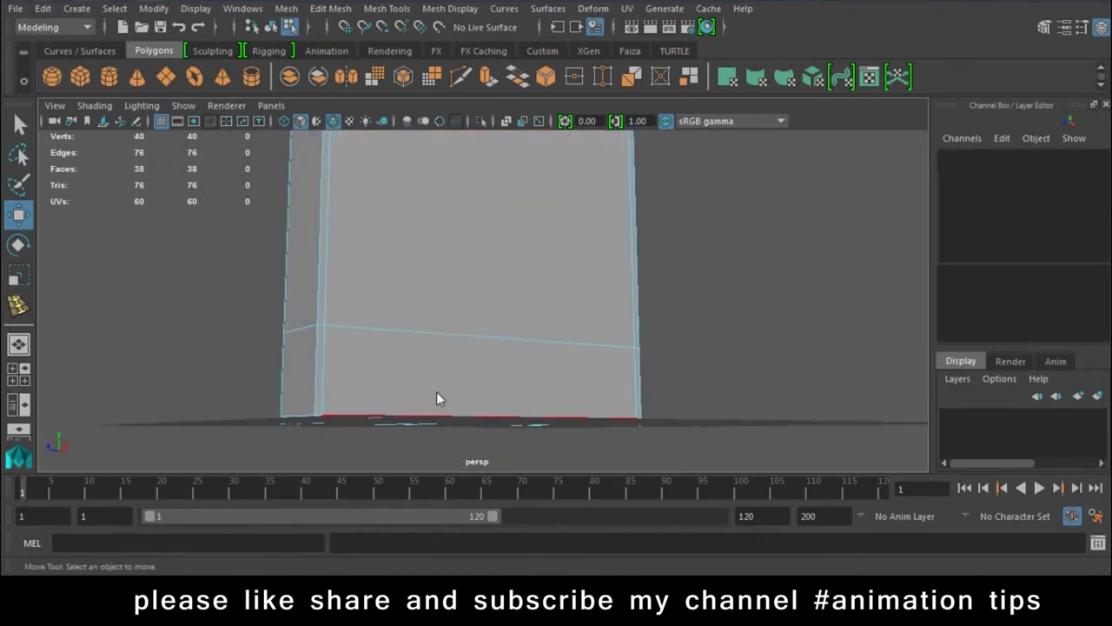
click(451, 342)
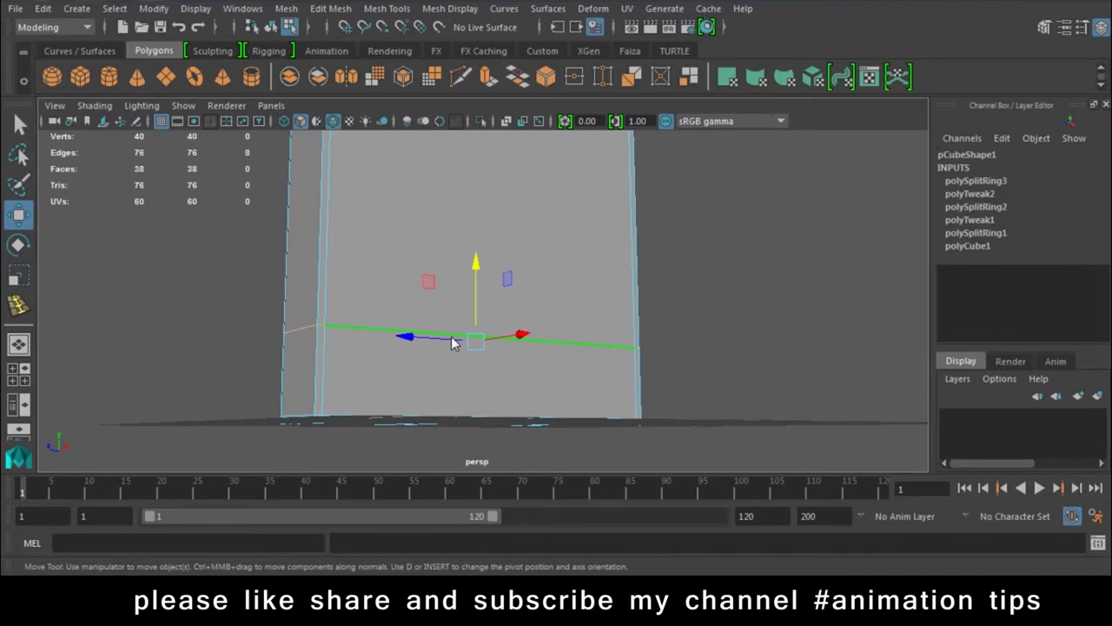
click(855, 245)
click(497, 344)
alt+right_drag(565, 380, 490, 268)
mouse_move(490, 268)
alt+mouse_down()
mouse_move(517, 283)
mouse_move(485, 270)
mouse_move(591, 391)
mouse_move(401, 319)
mouse_move(612, 310)
alt+mouse_up()
double_click(485, 269)
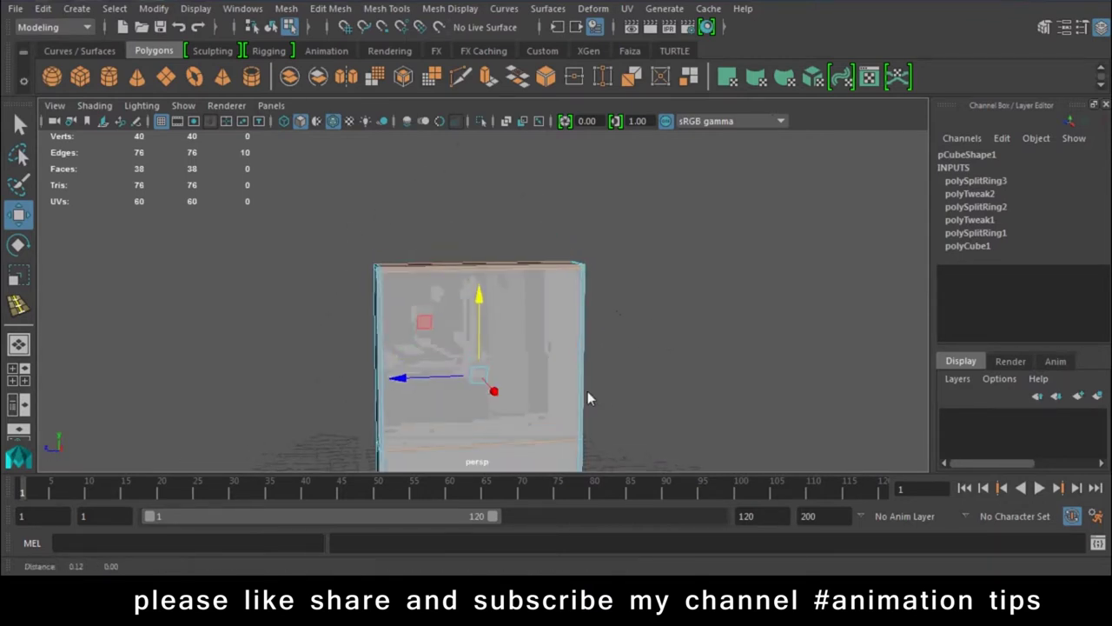
alt+drag(591, 394, 551, 350)
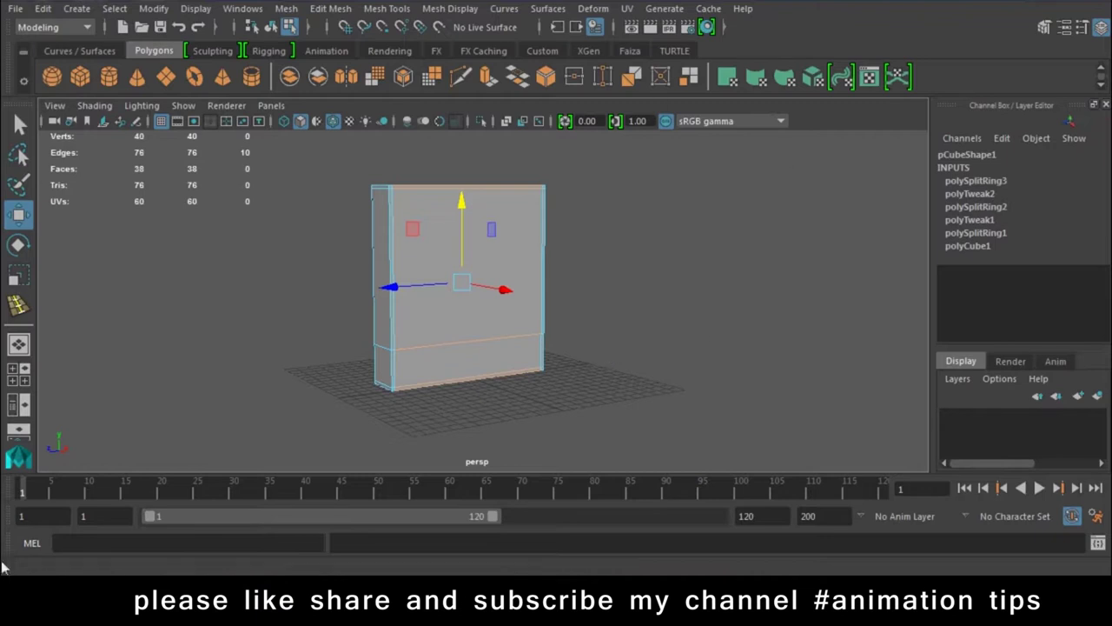
Step: Create a polygon sphere beside the box and double-click several of its edge loops
click(52, 76)
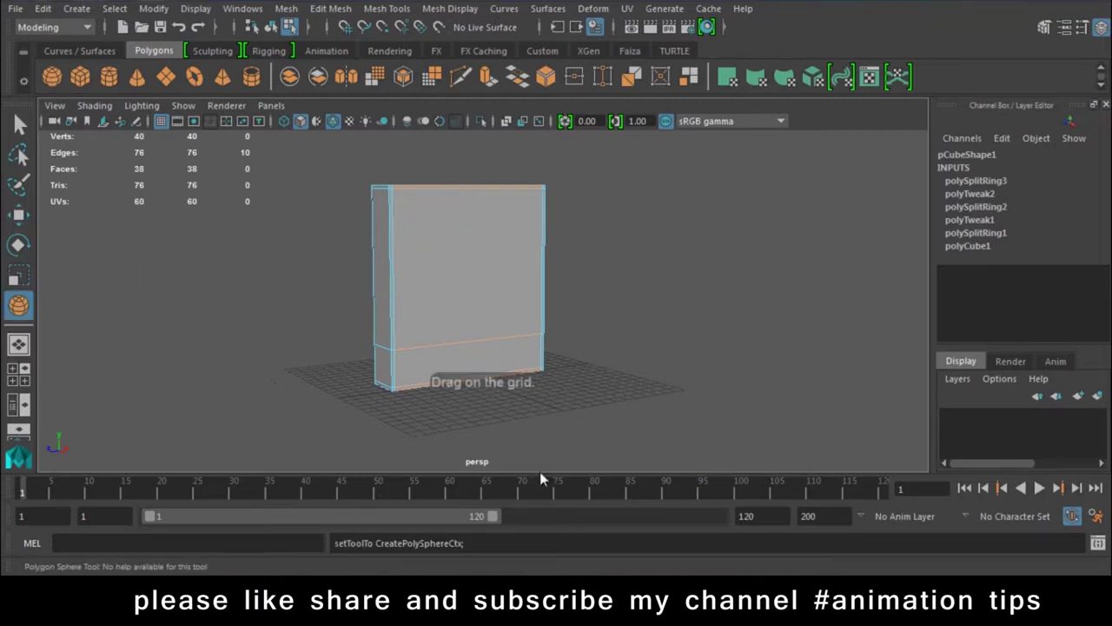
drag(266, 359, 253, 377)
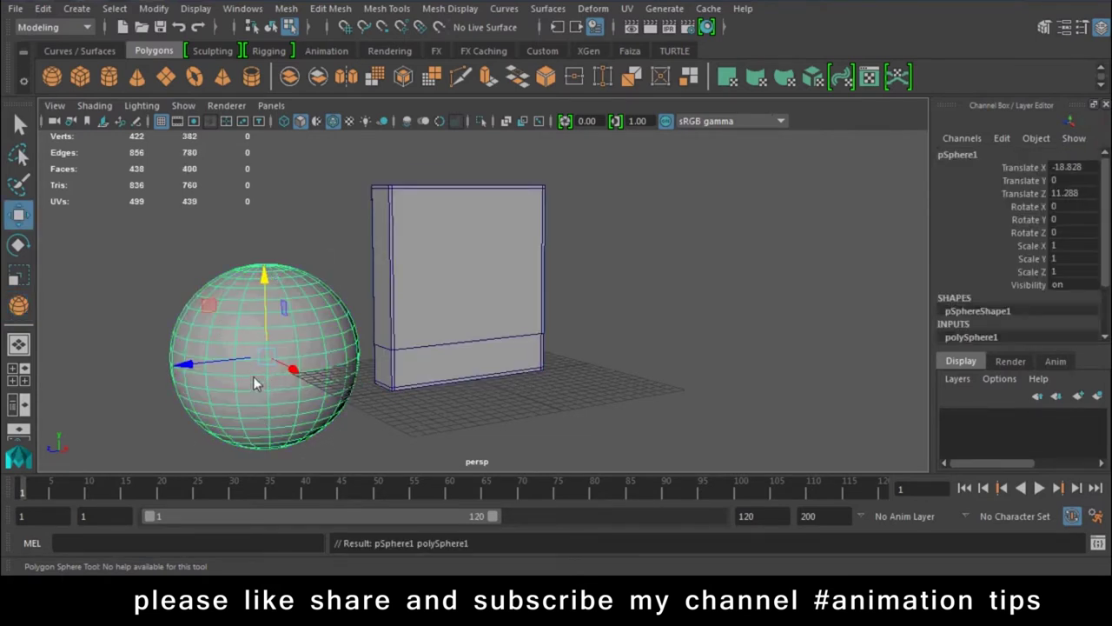
key(F10)
double_click(258, 378)
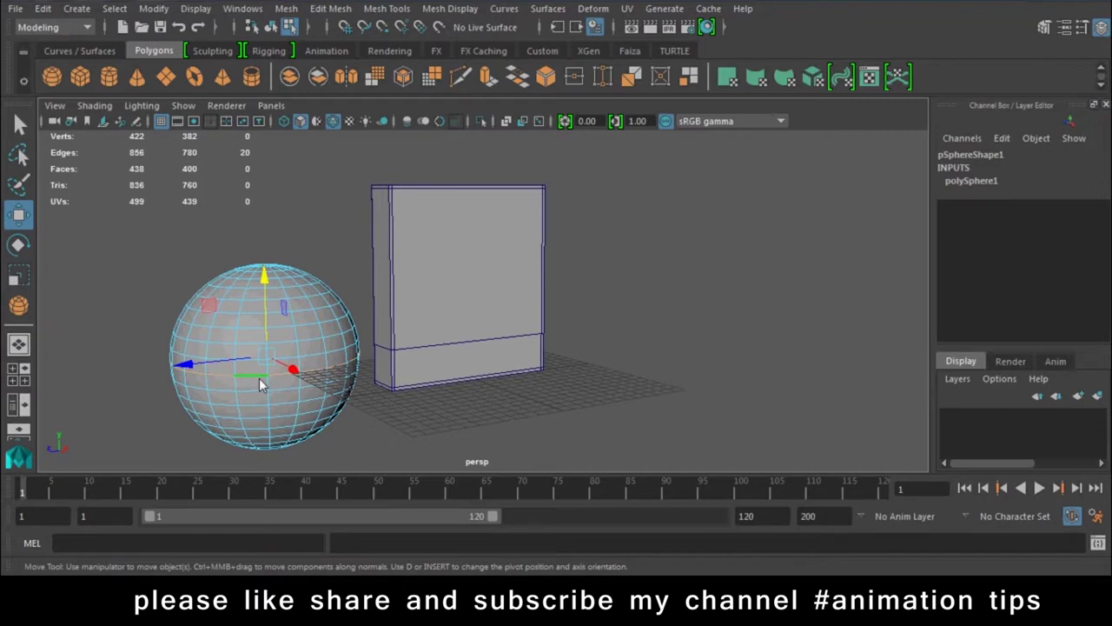
shift+double_click(252, 305)
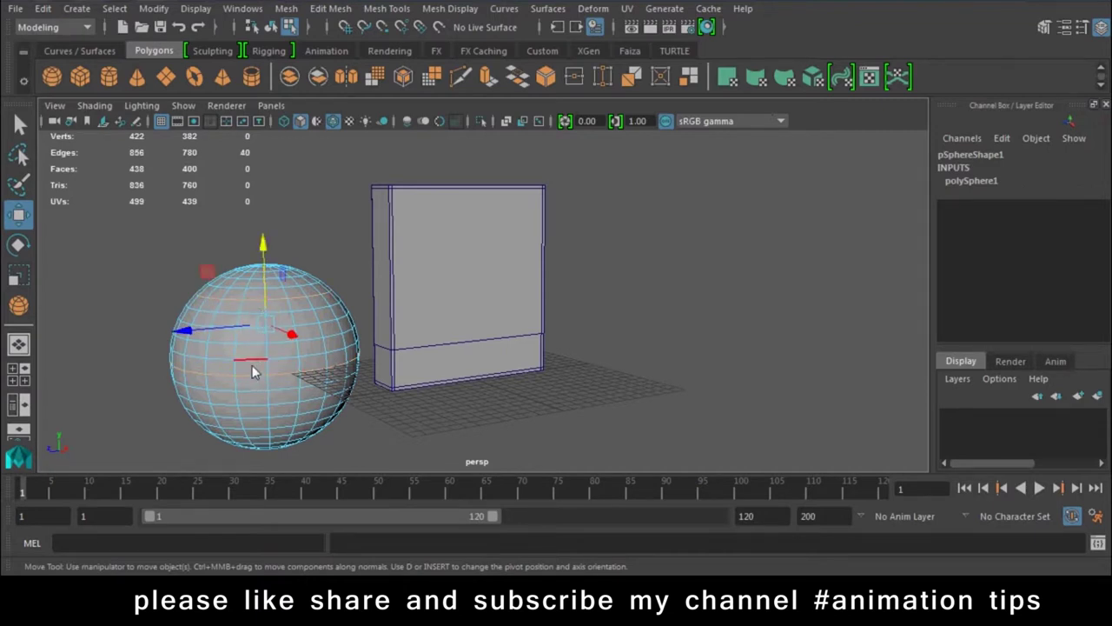
shift+double_click(258, 419)
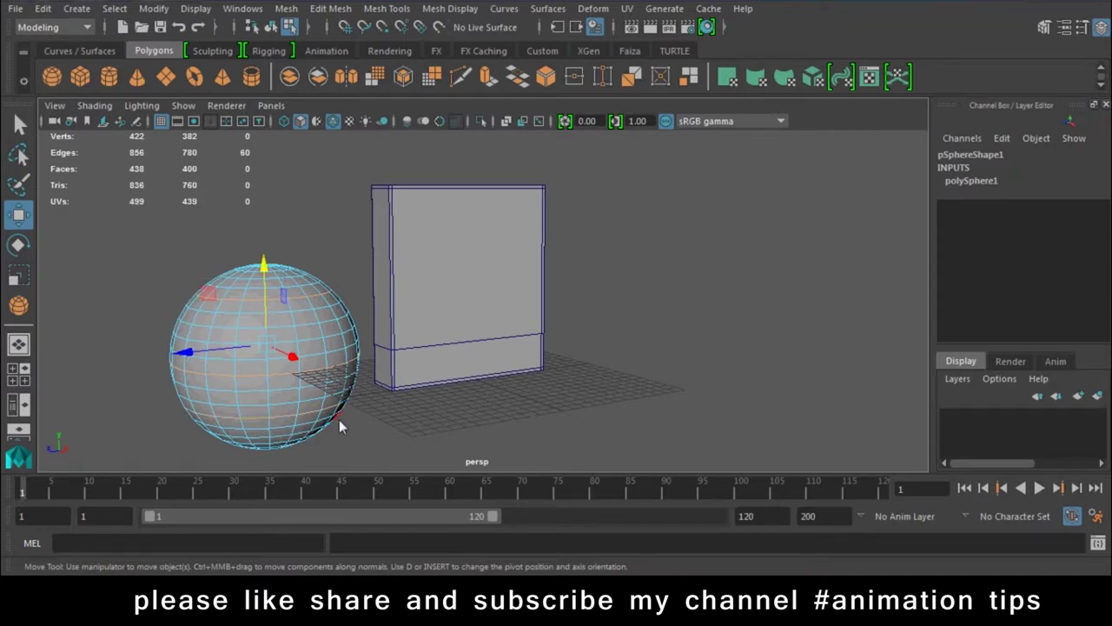
shift+double_click(252, 406)
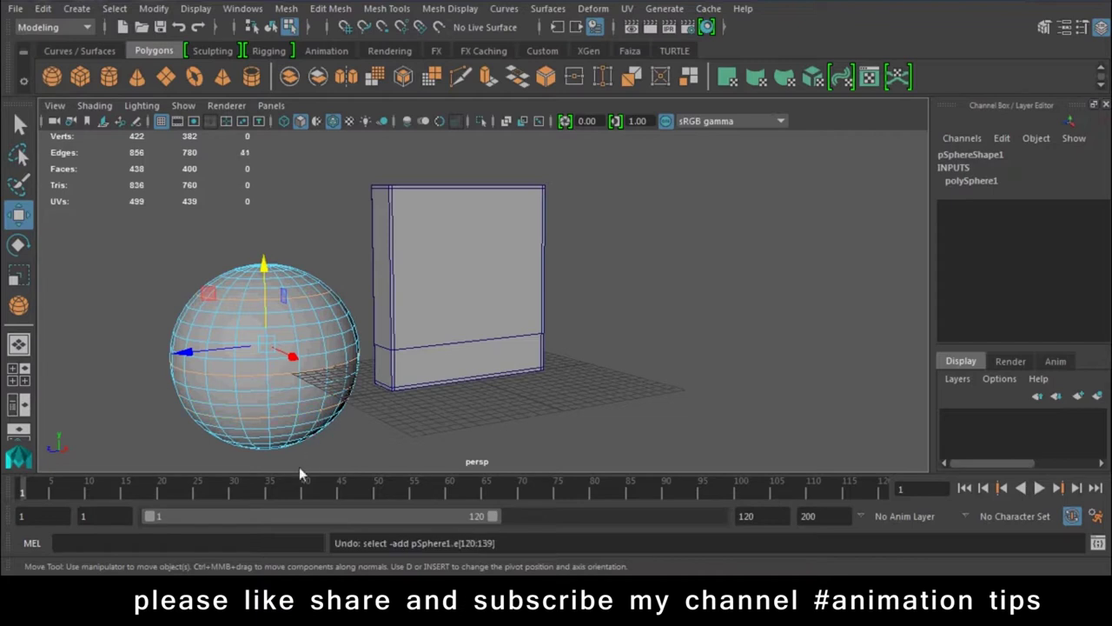
ctrl+double_click(302, 404)
Step: Zoom in on the box and select the edge loop along its lower split
click(231, 484)
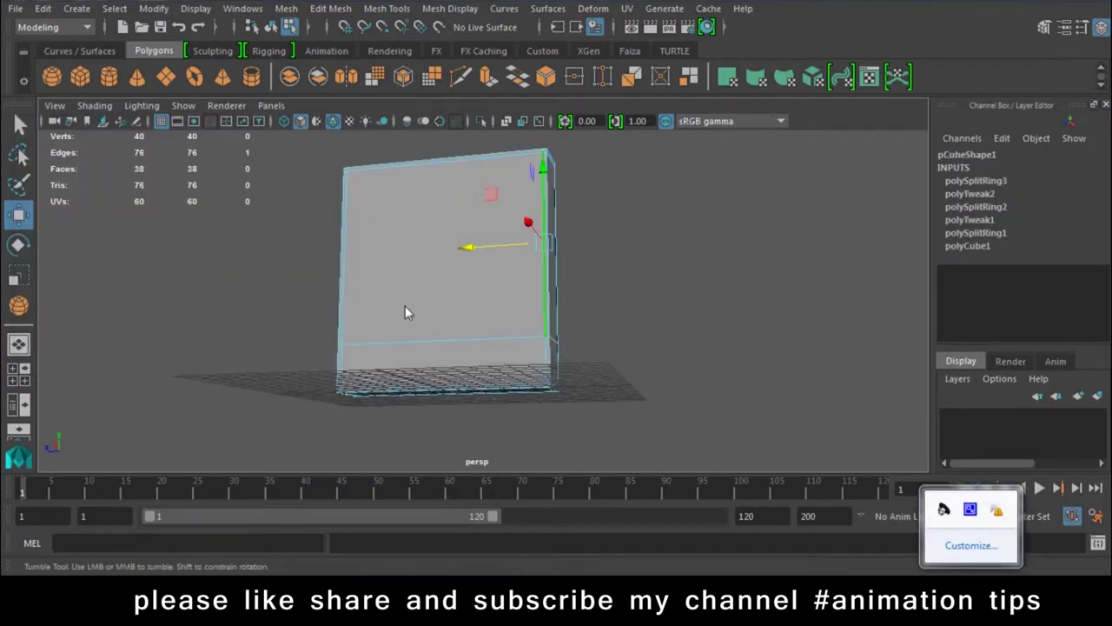
alt+right_drag(405, 305, 727, 316)
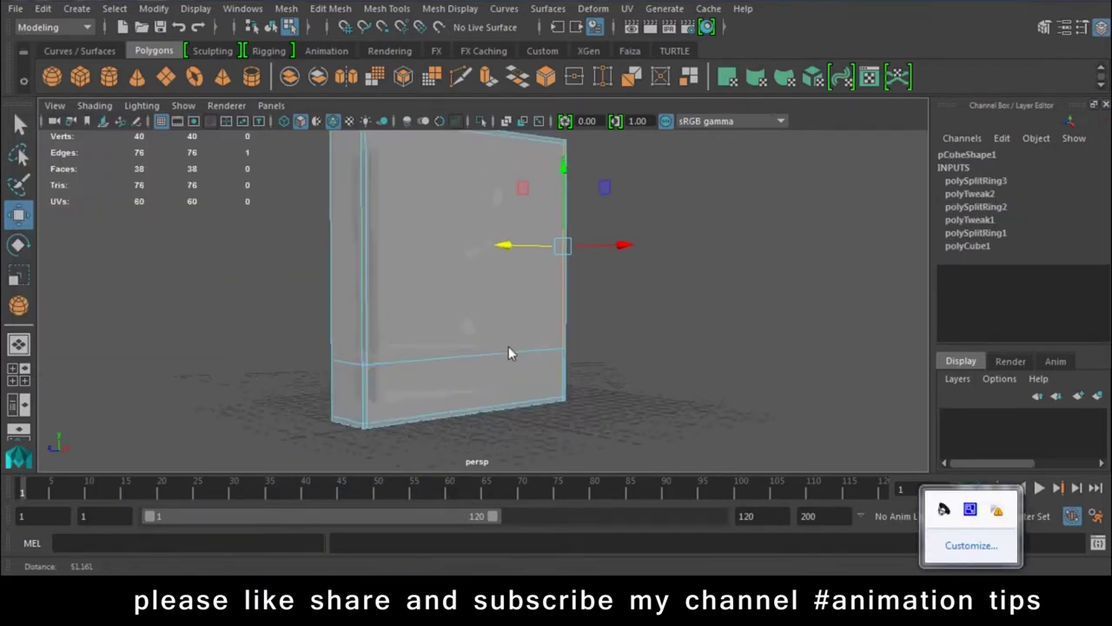
key(z)
click(727, 323)
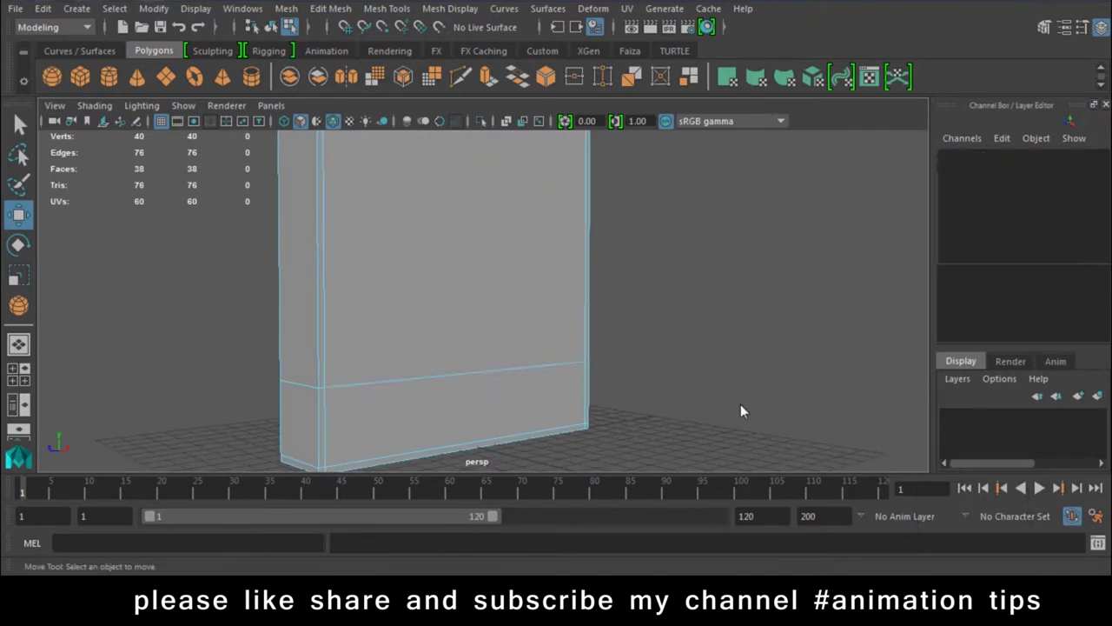
double_click(455, 376)
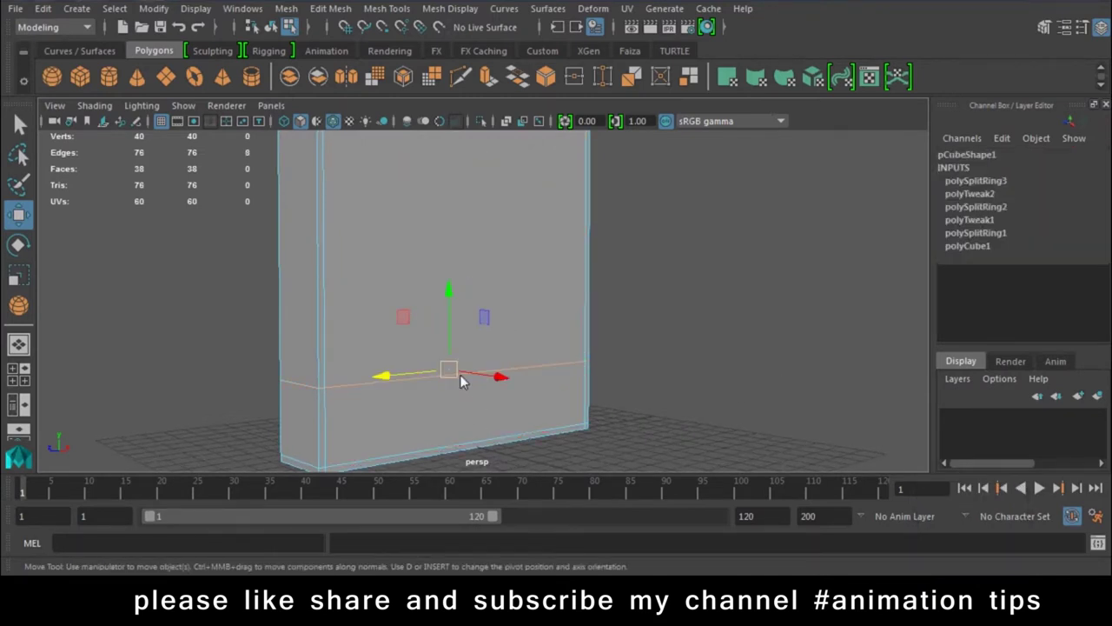
Step: Note 'just Double Click' for Loop and 'Just shift + CLick on second edge double click' for Ring
key(alt+Tab)
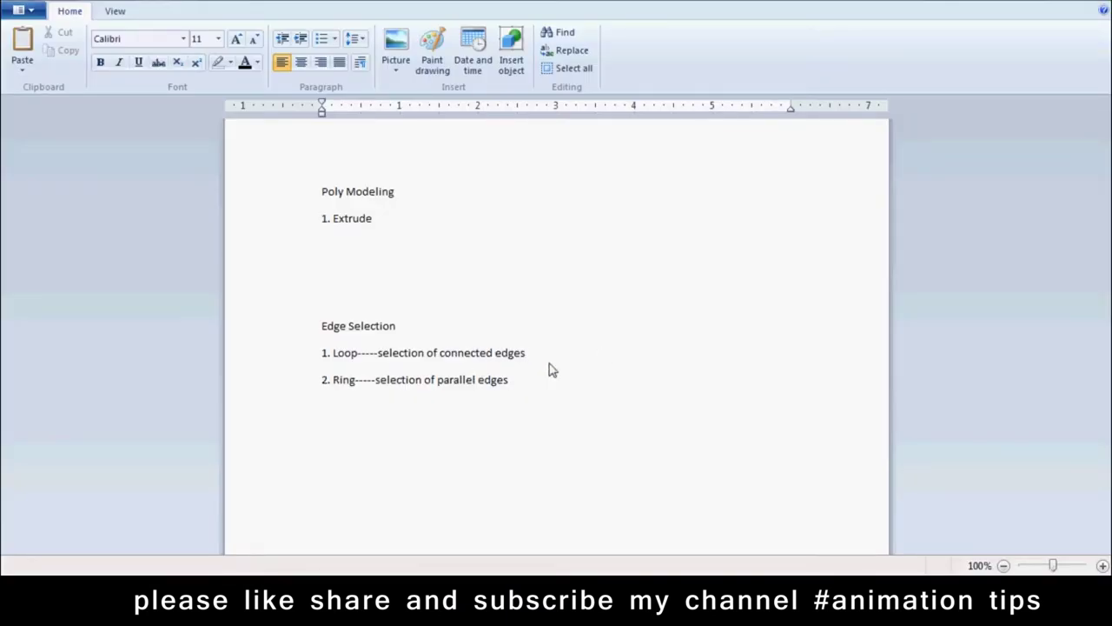
text(just Double Click)
text(---)
click(523, 390)
text(--- Just shift)
text( + CLick on second )
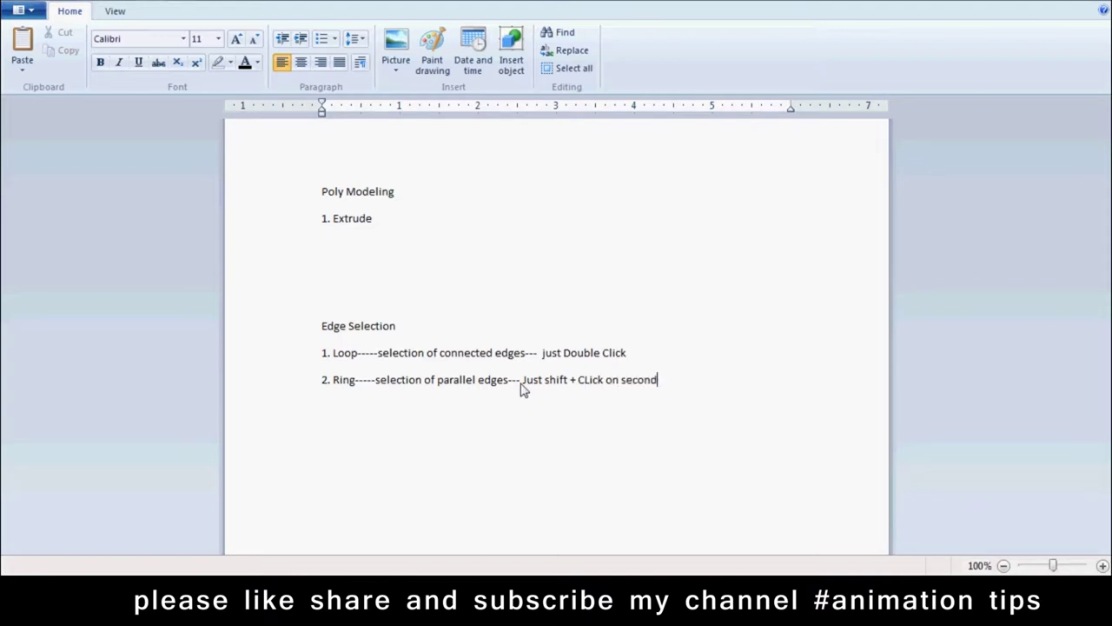
text(selection)
click(658, 380)
text(edge selection)
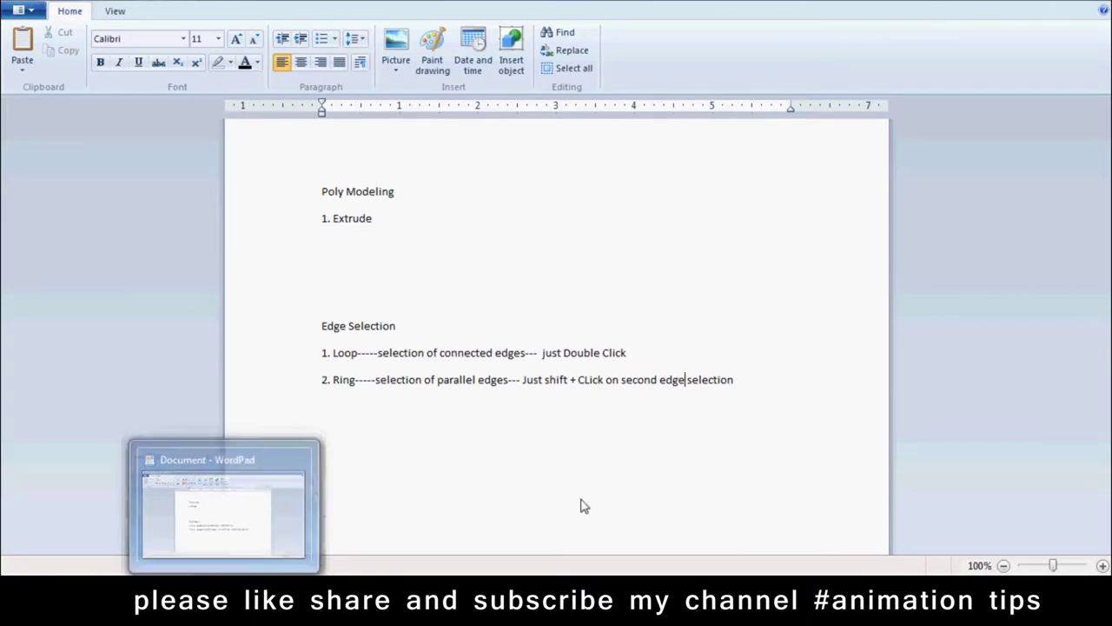
key(ctrl+Left)
key(ctrl+Left)
key(ctrl+Left)
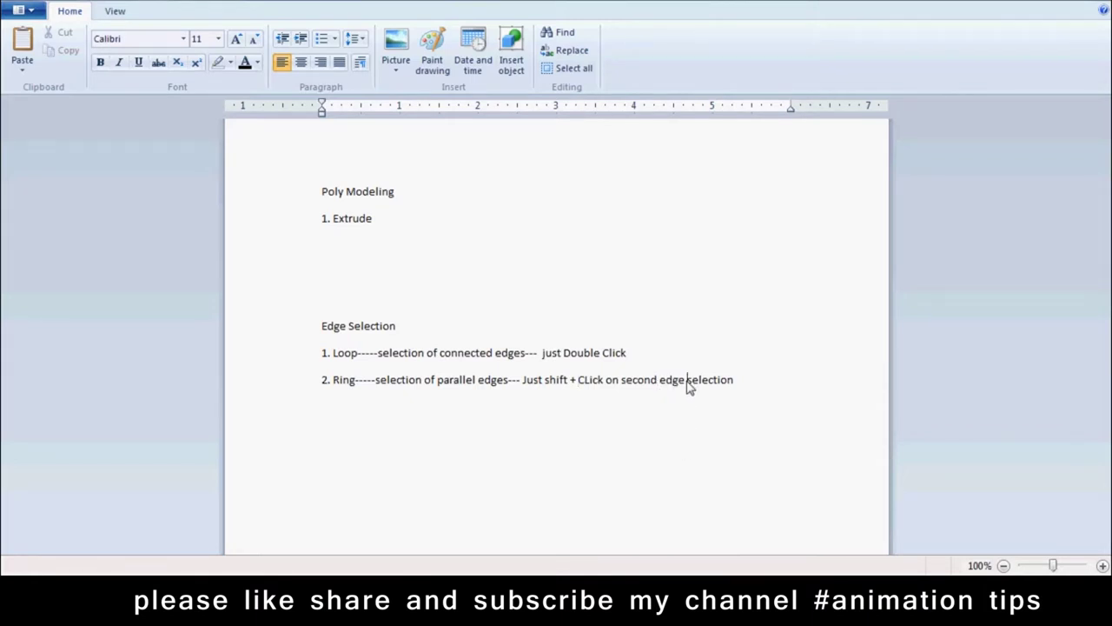
text(double click)
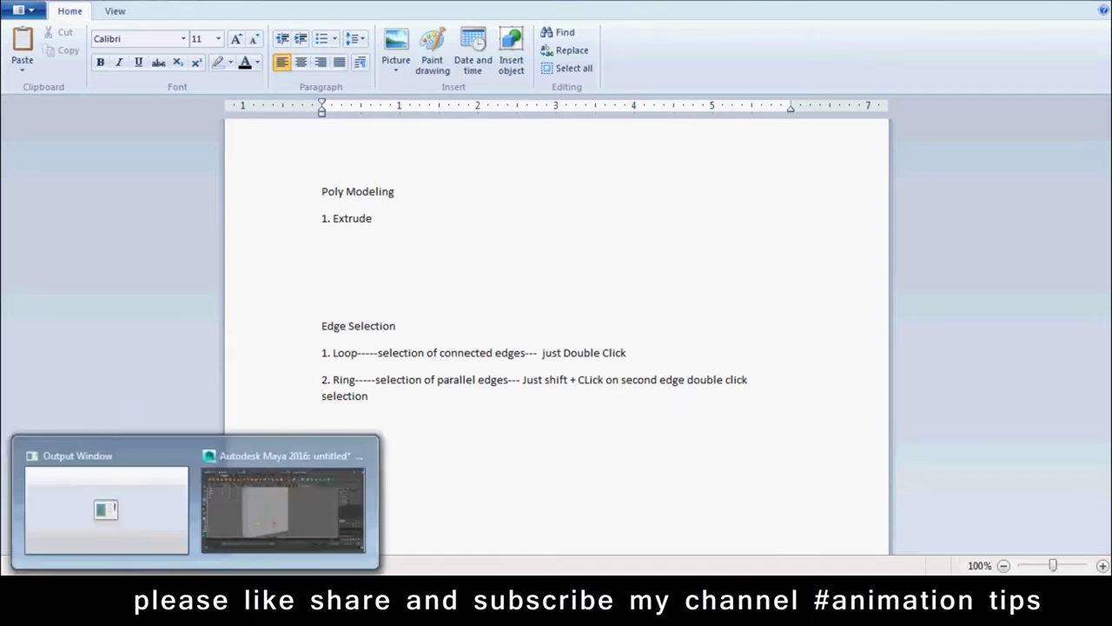
Step: Frame the box in Maya and select its top edge loop
click(246, 505)
click(657, 389)
key(f)
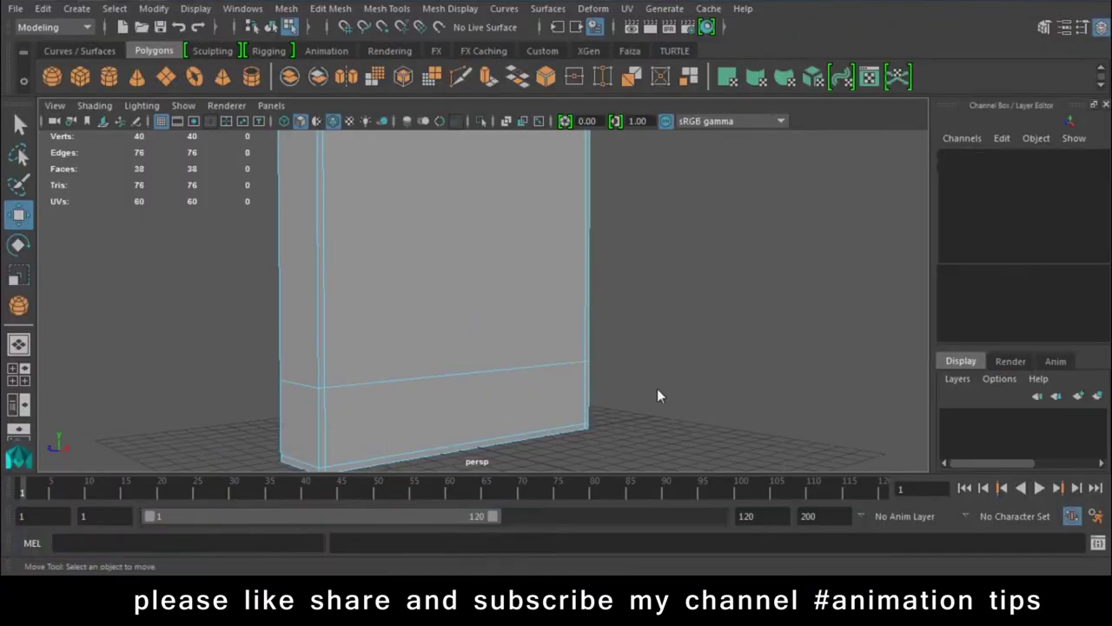
click(471, 379)
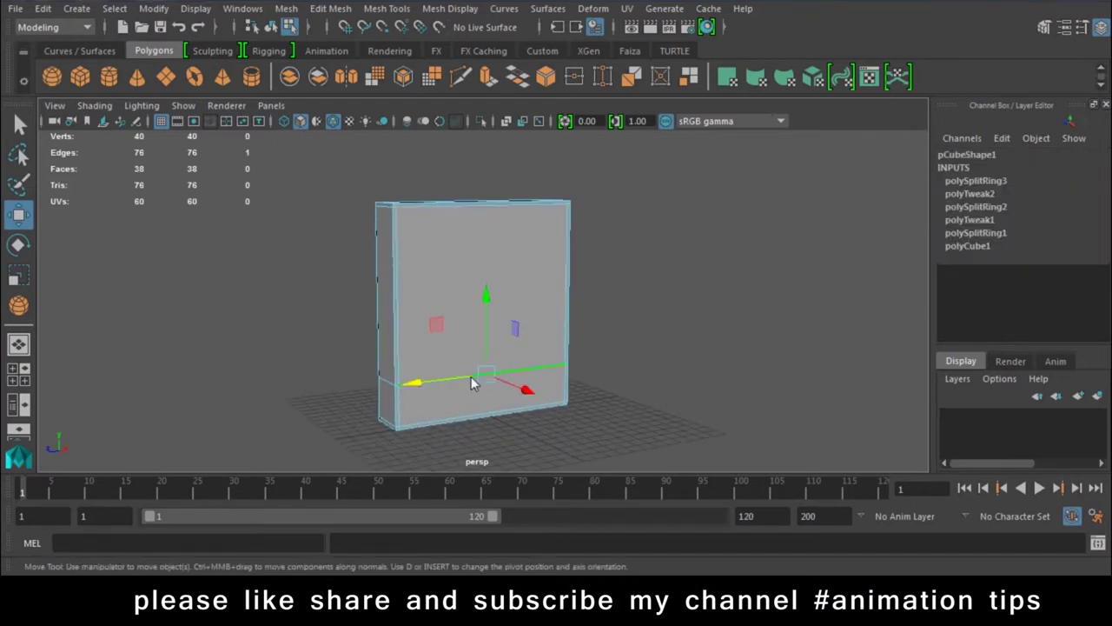
alt+drag(510, 268, 412, 245)
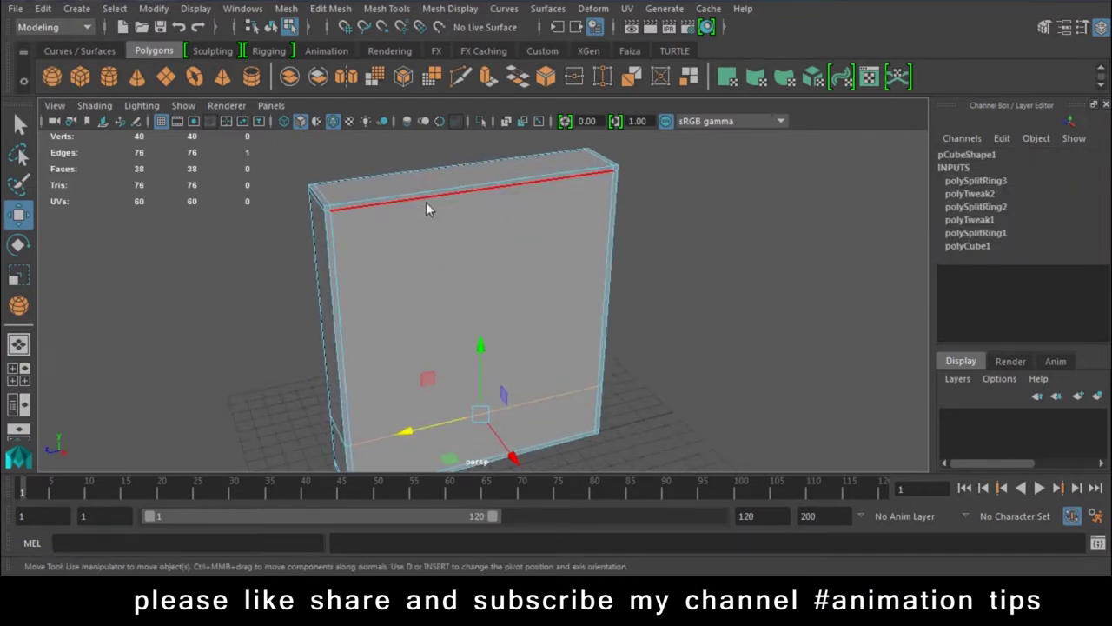
double_click(420, 199)
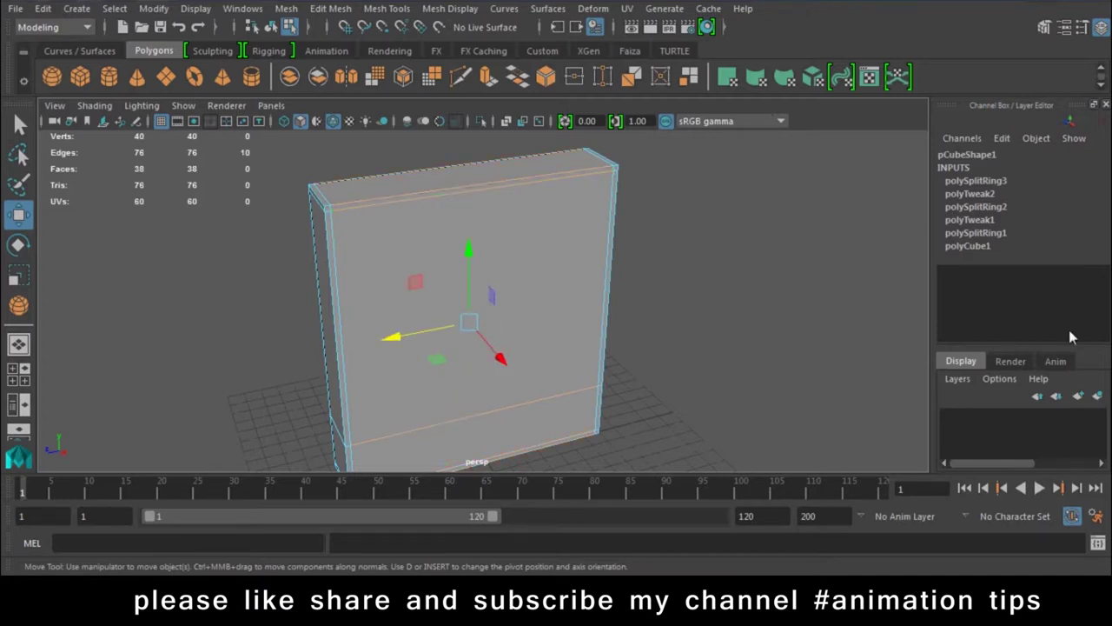
Step: Select the bottom and top edge loops together, then undo the top loop selection
click(808, 361)
double_click(515, 407)
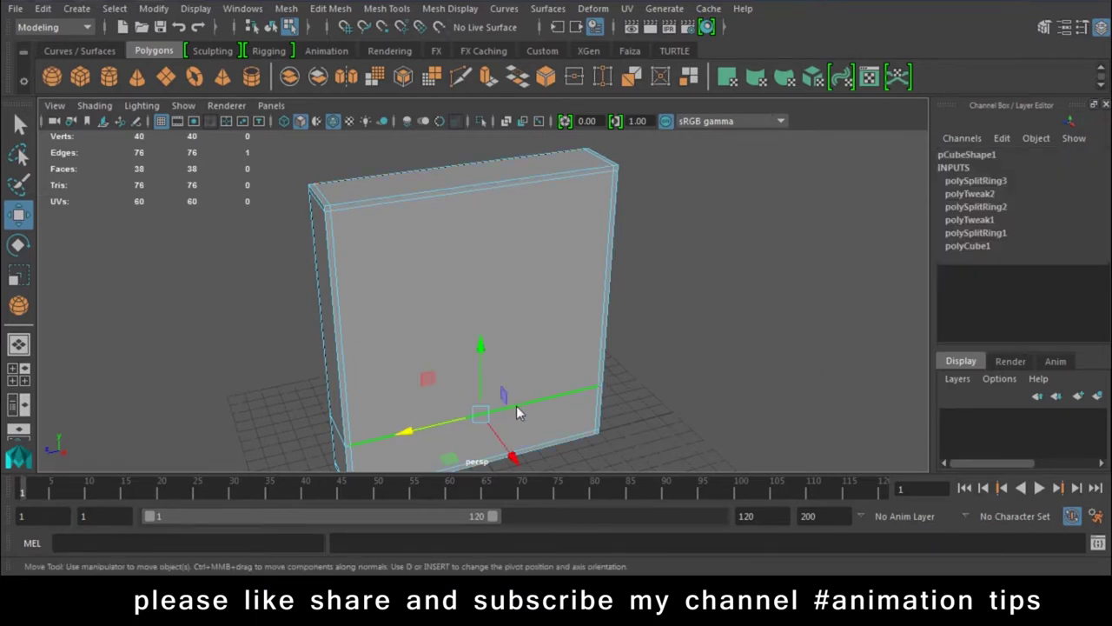
shift+double_click(437, 193)
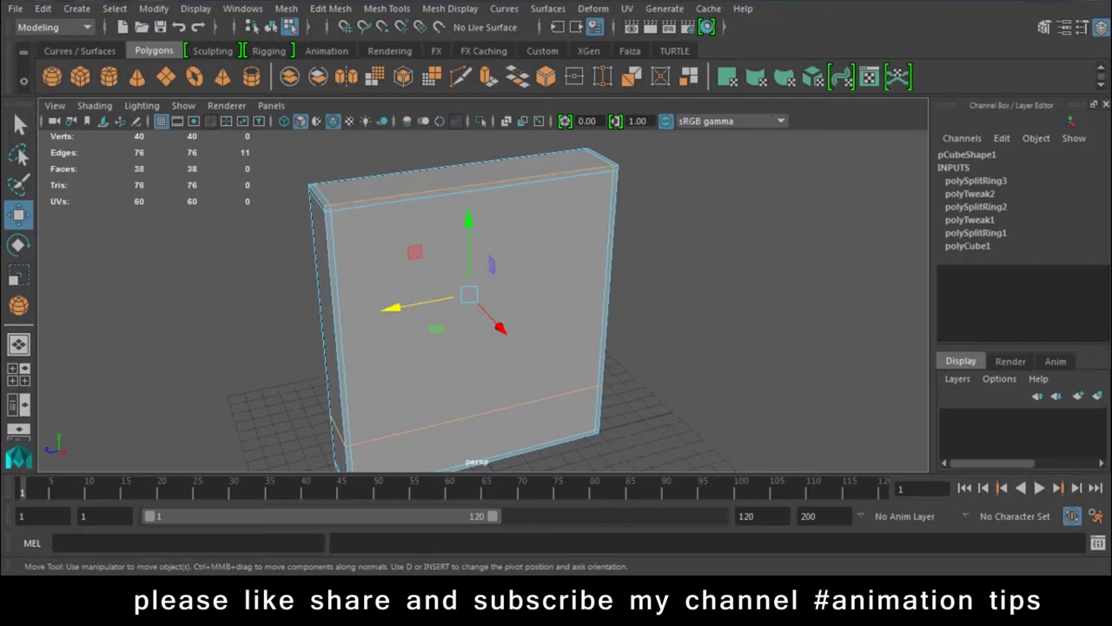
click(850, 307)
click(480, 416)
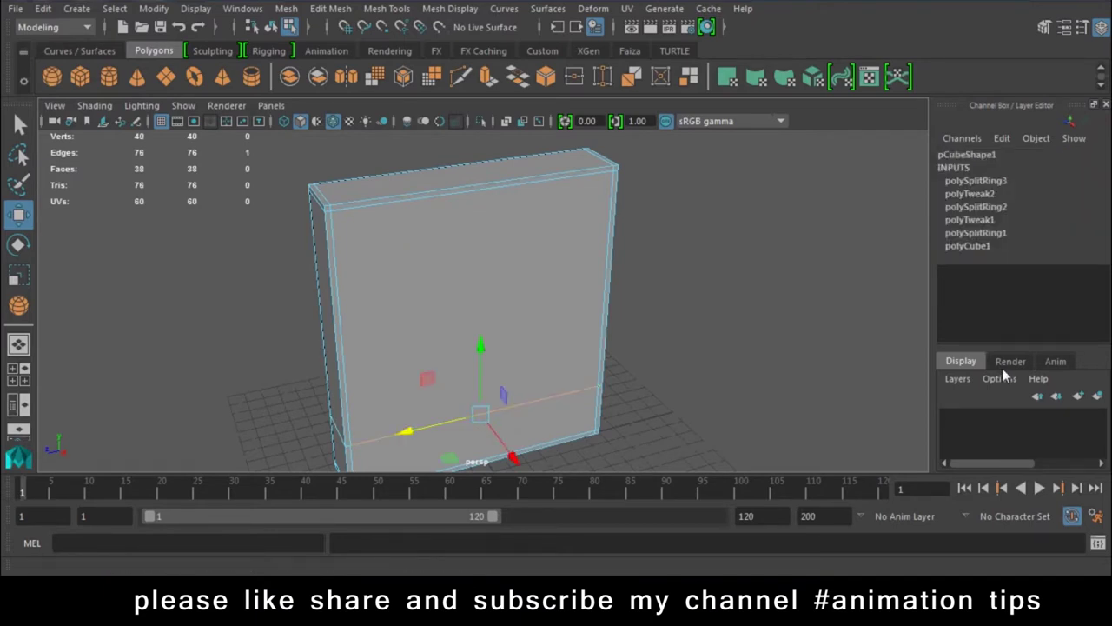
double_click(471, 195)
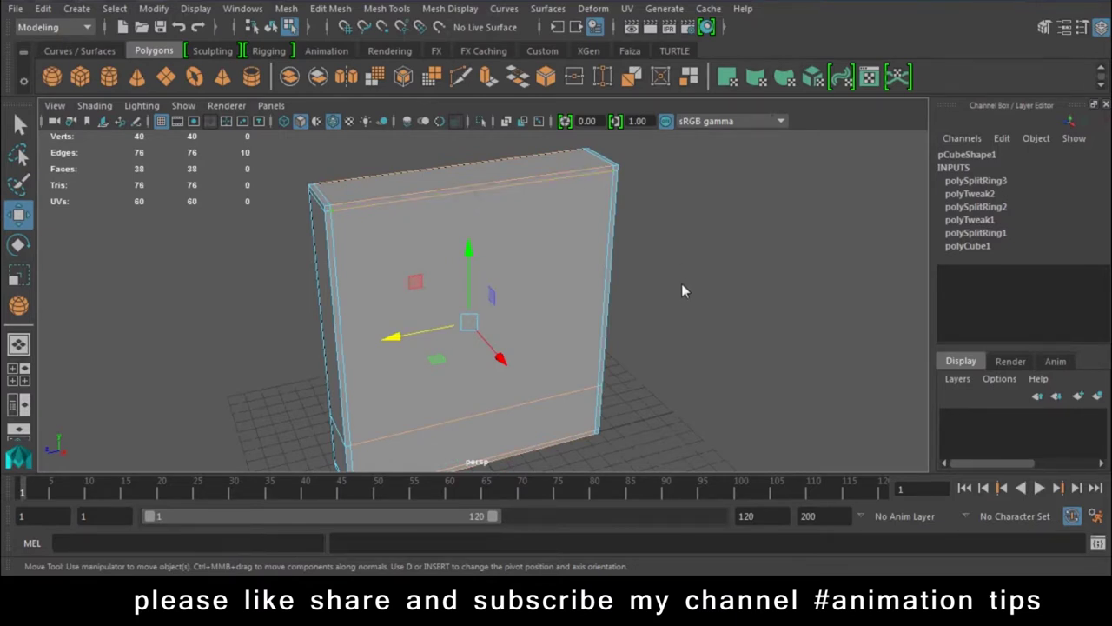
key(ctrl+z)
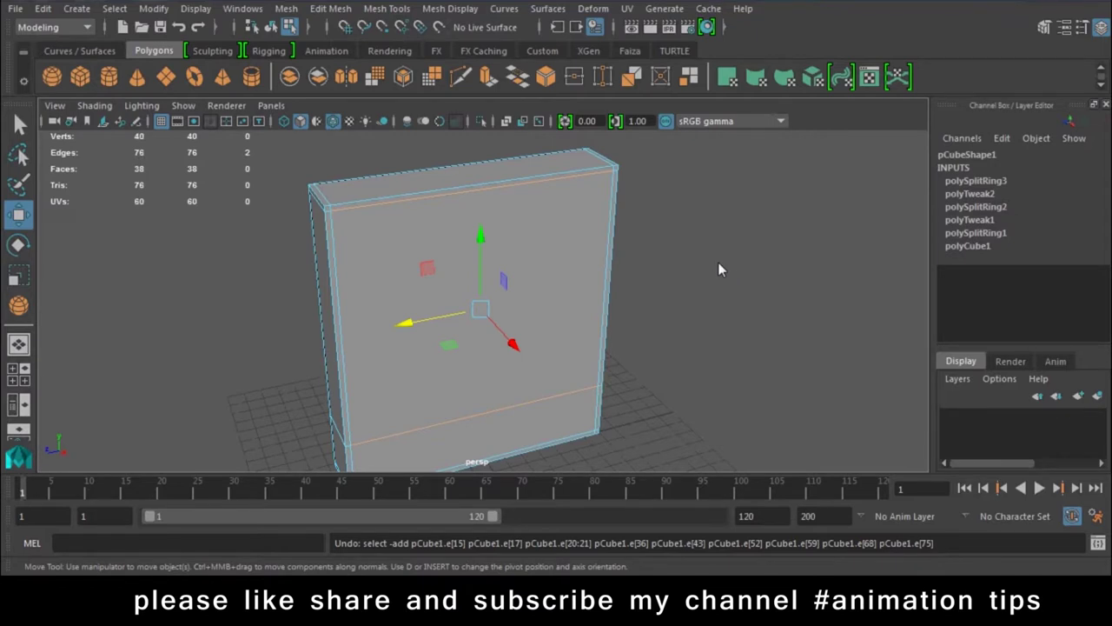
Step: Grow the bottom front edge into a full loop, then convert it to an edge ring
mouse_move(666, 350)
alt+mouse_down()
mouse_move(684, 338)
mouse_move(704, 246)
alt+mouse_up()
click(704, 246)
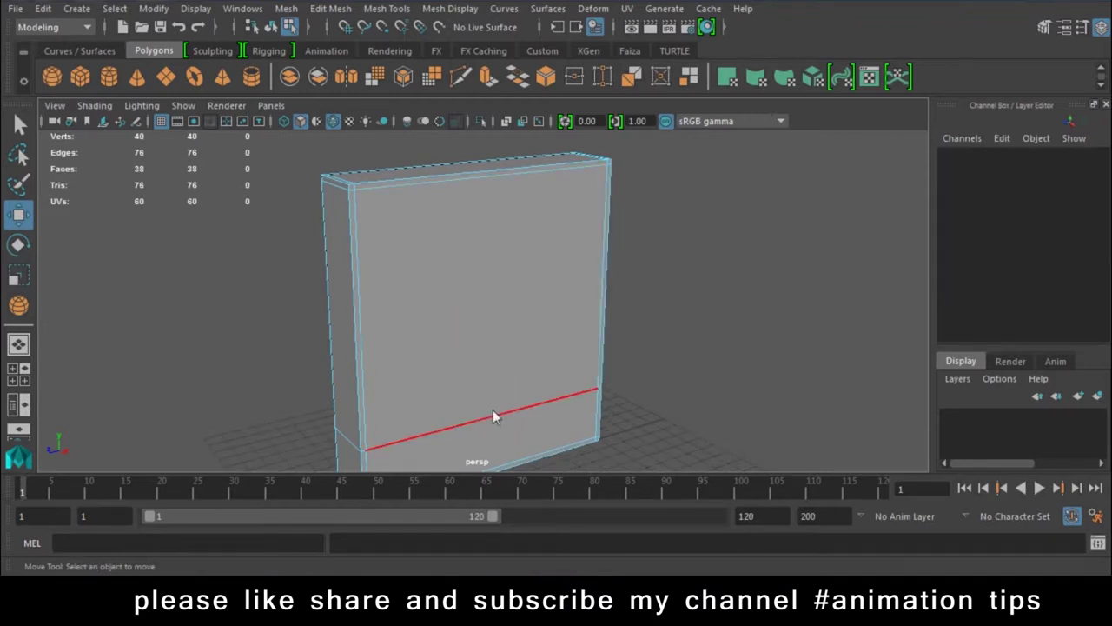
click(492, 409)
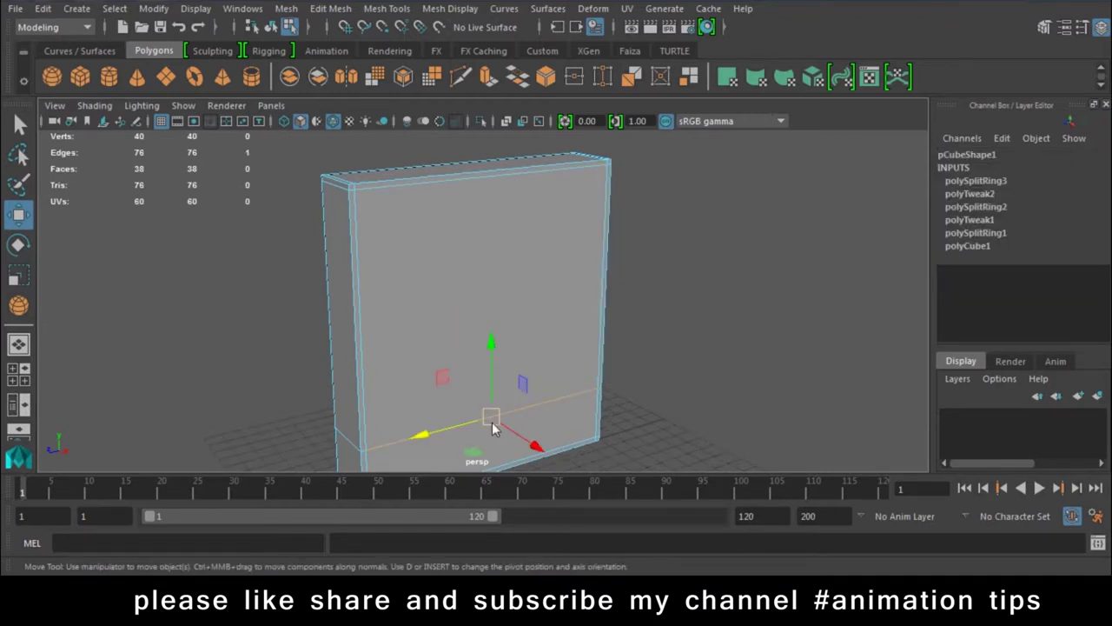
double_click(556, 403)
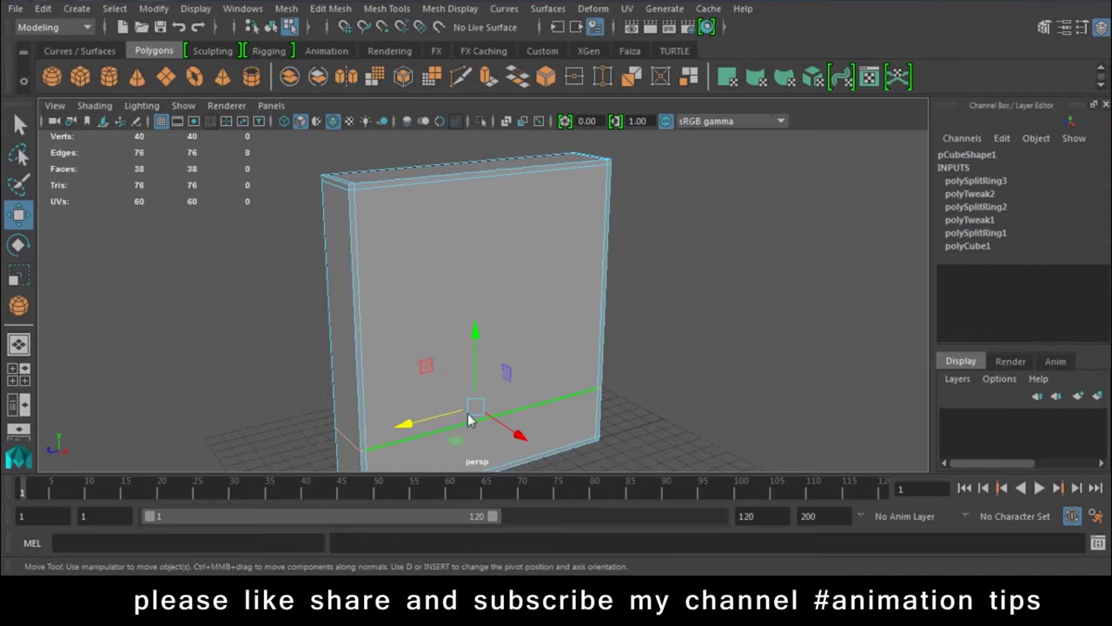
ctrl+right_drag(470, 419, 395, 455)
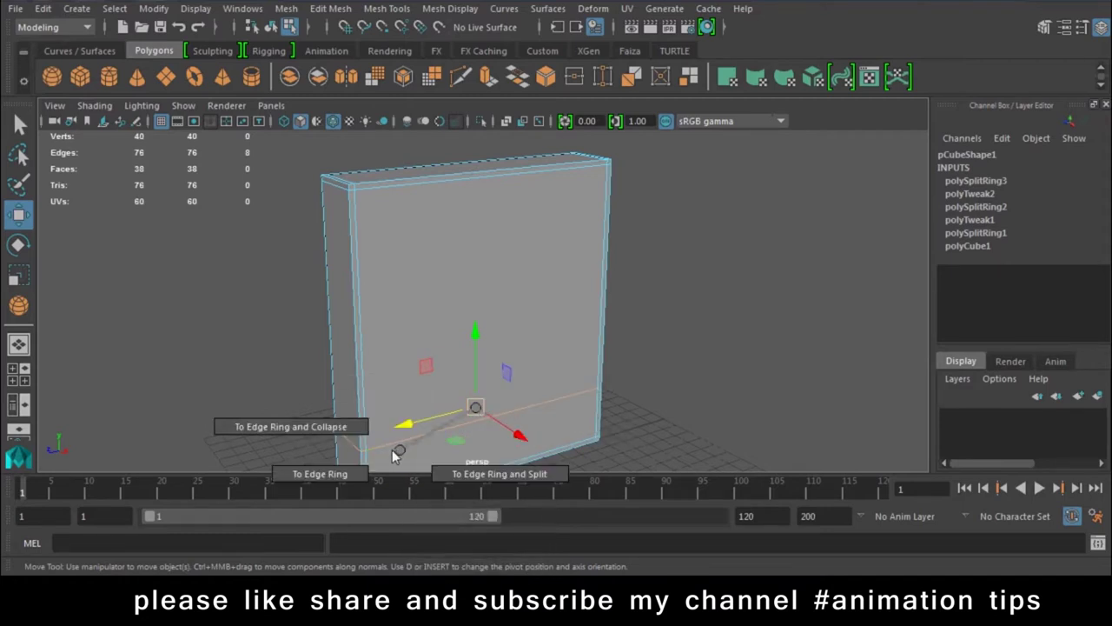
ctrl+right_drag(395, 454, 343, 475)
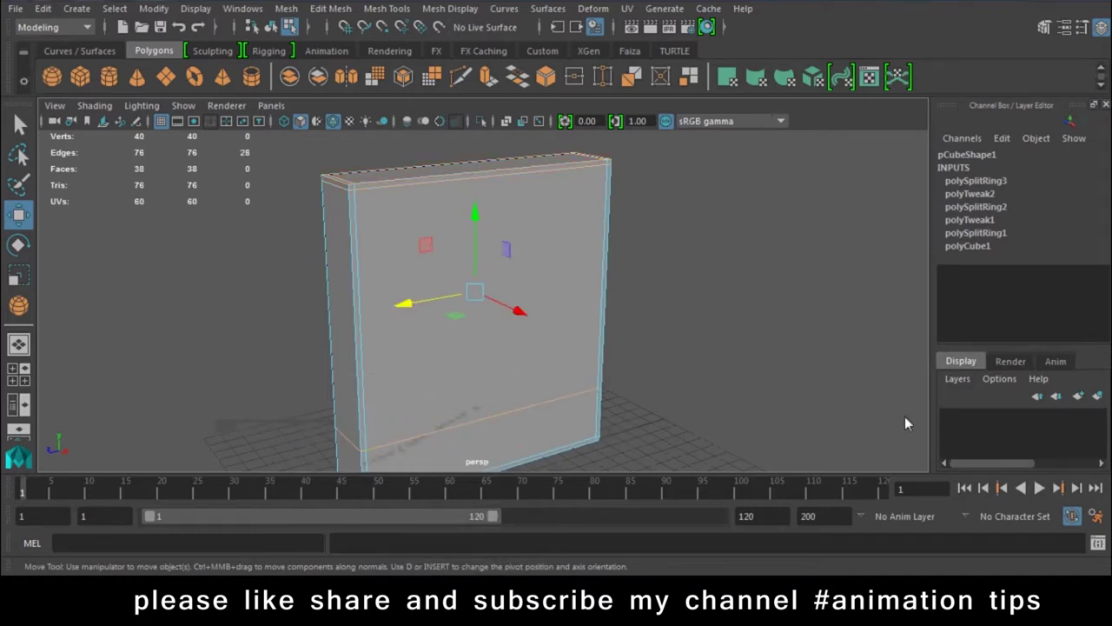
click(791, 425)
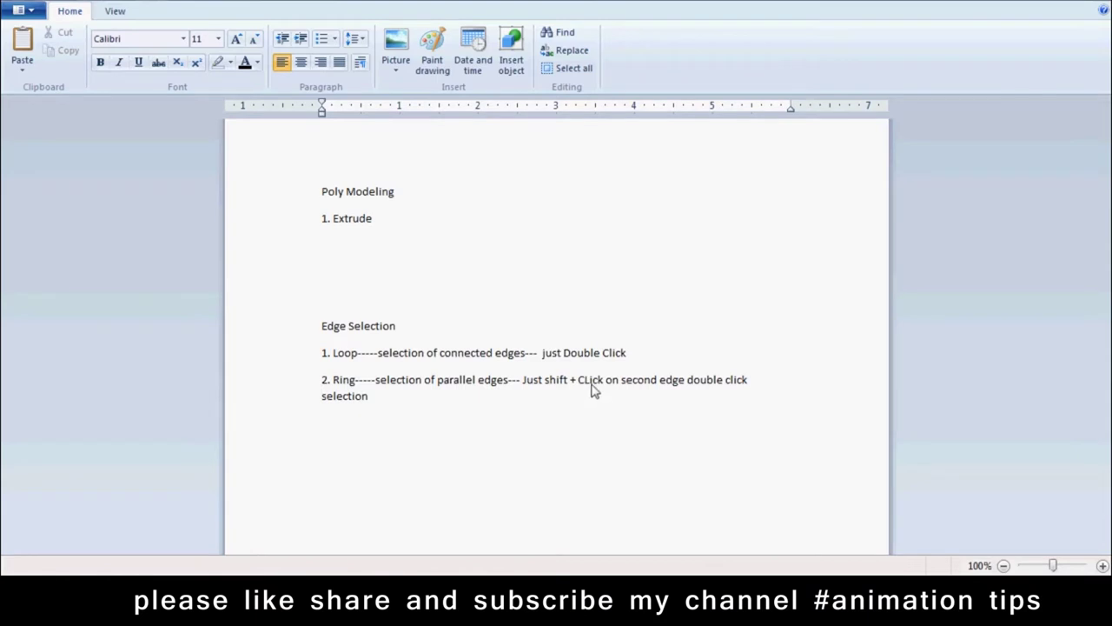
Step: Check the ring note, then double-click the edge loop around the box's lower part
mouse_move(626, 354)
mouse_down()
mouse_move(548, 360)
mouse_move(584, 410)
mouse_up()
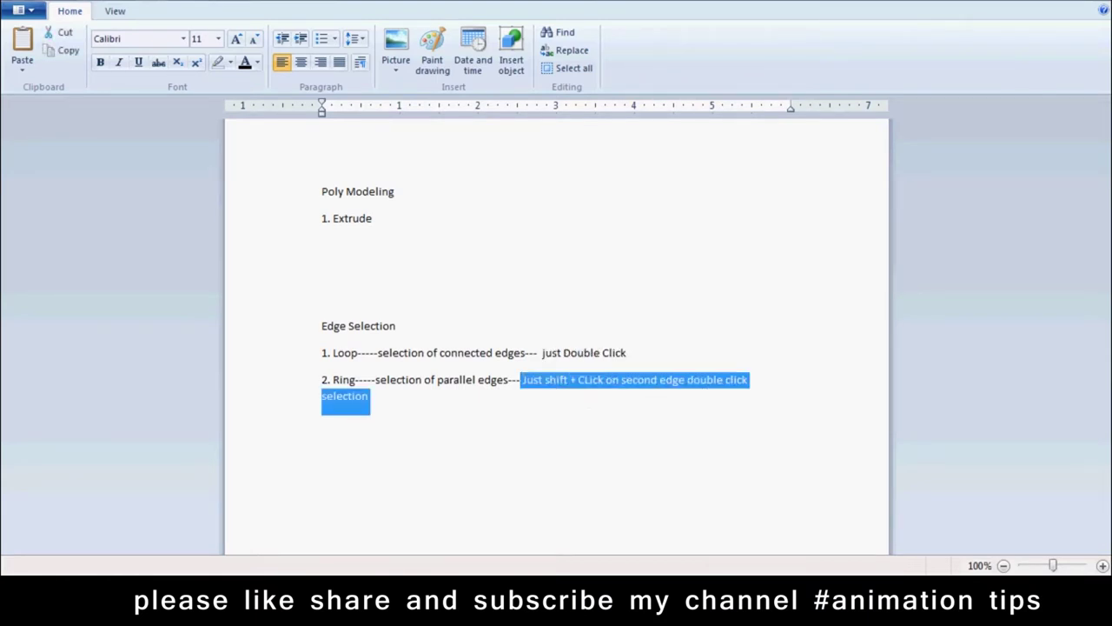
click(286, 493)
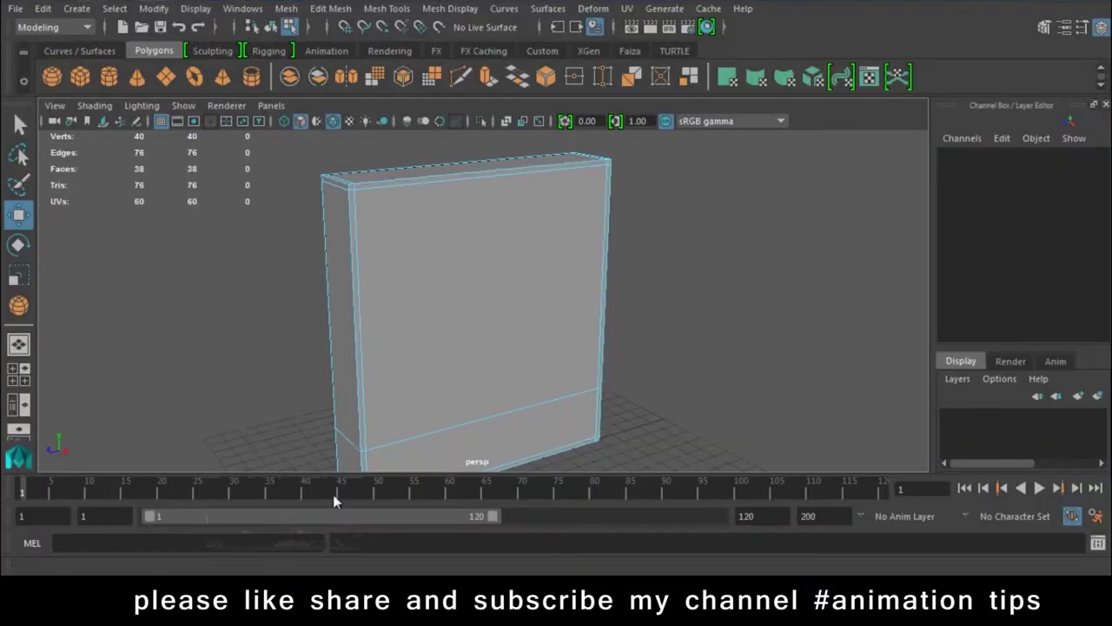
double_click(444, 428)
mouse_move(455, 430)
alt+mouse_down()
mouse_move(486, 307)
mouse_move(550, 371)
mouse_move(678, 402)
alt+mouse_up()
click(678, 403)
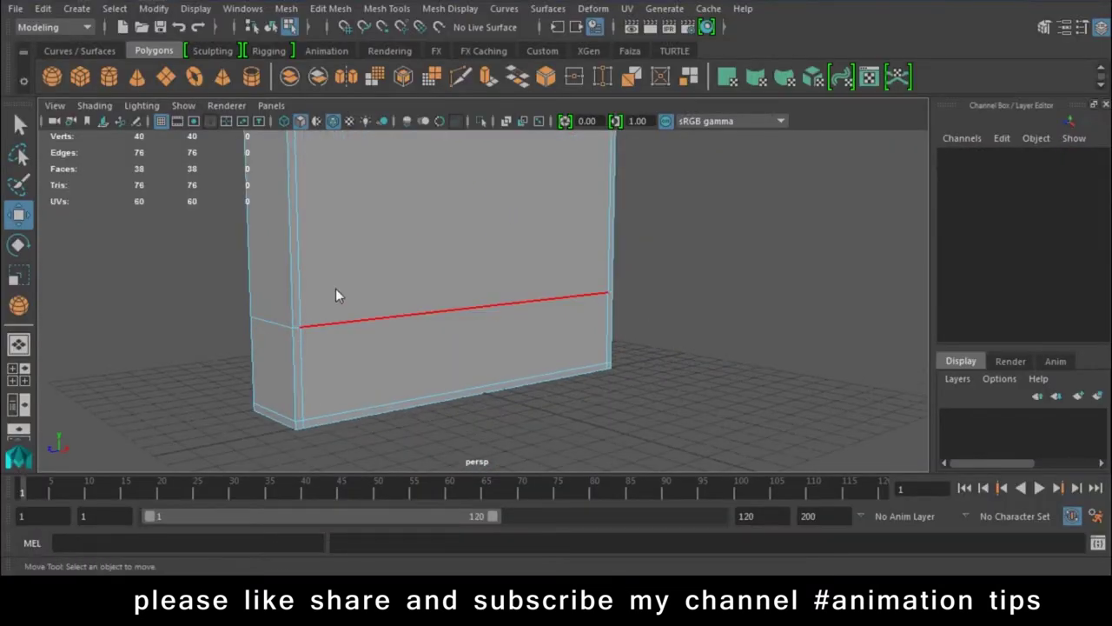
Step: Convert the horizontal edge selection to a full loop via Edge Loop Utilities > To Edge Loop
double_click(390, 316)
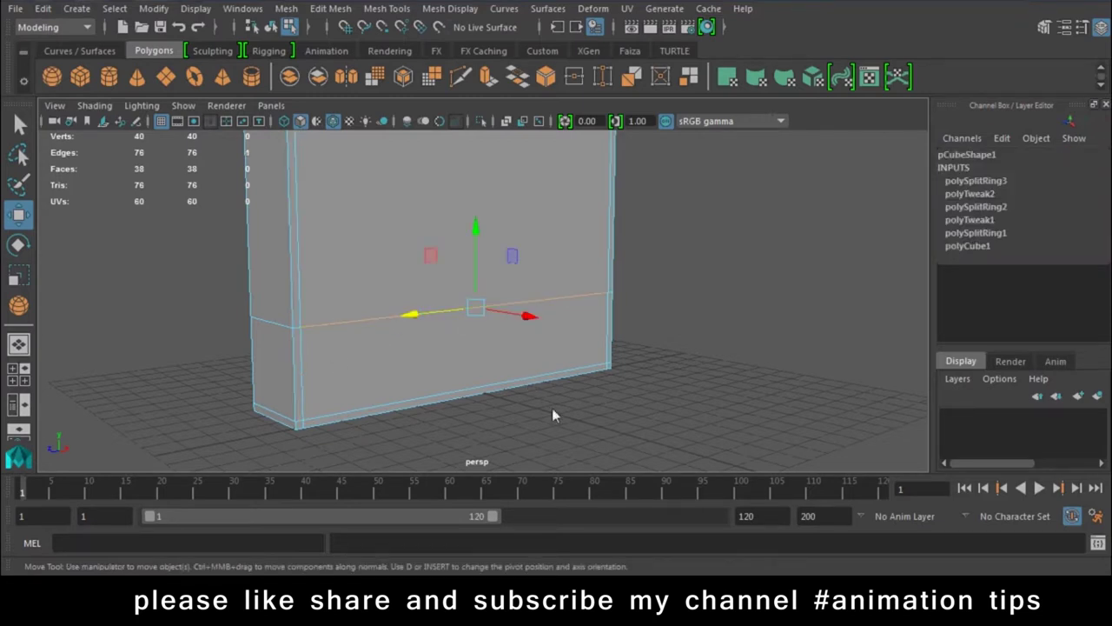
ctrl+right_click(370, 320)
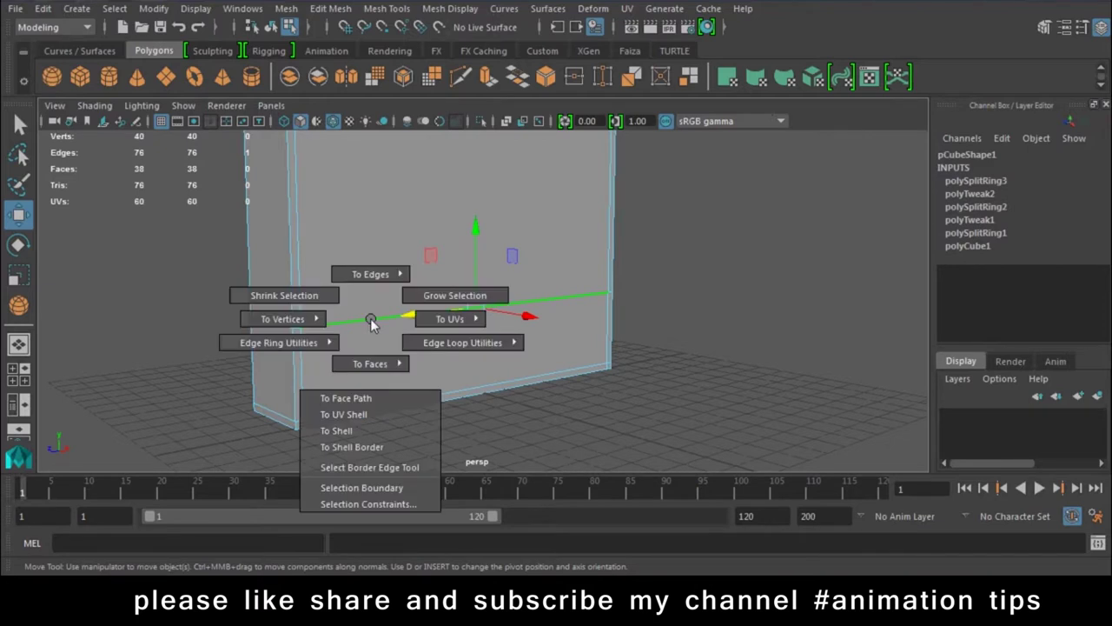
ctrl+right_drag(370, 323, 412, 344)
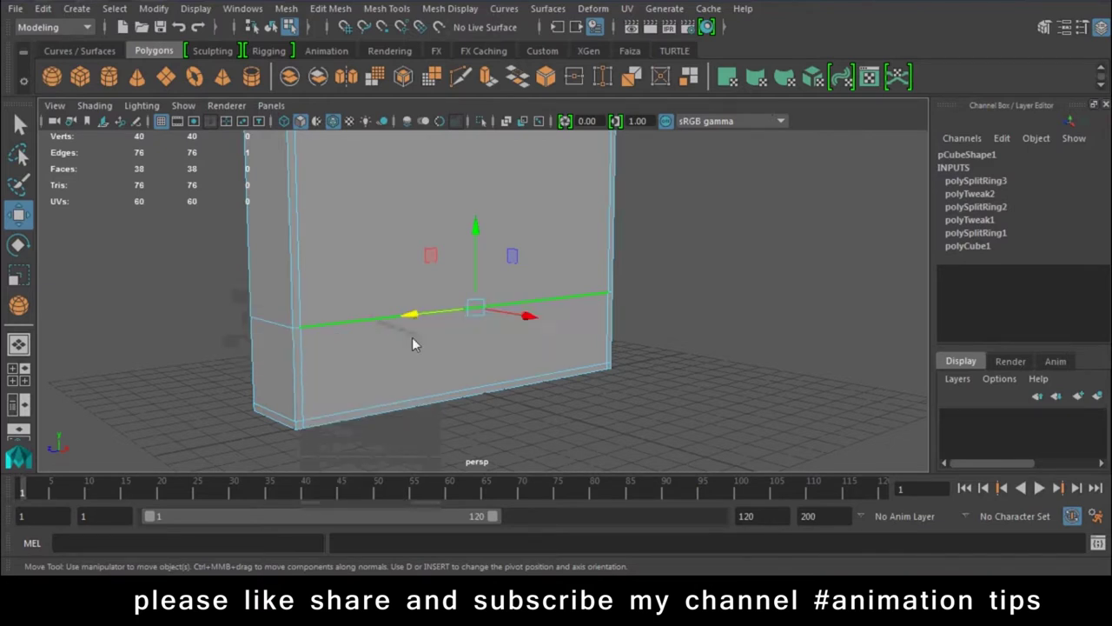
ctrl+right_click(376, 315)
ctrl+right_click(370, 322)
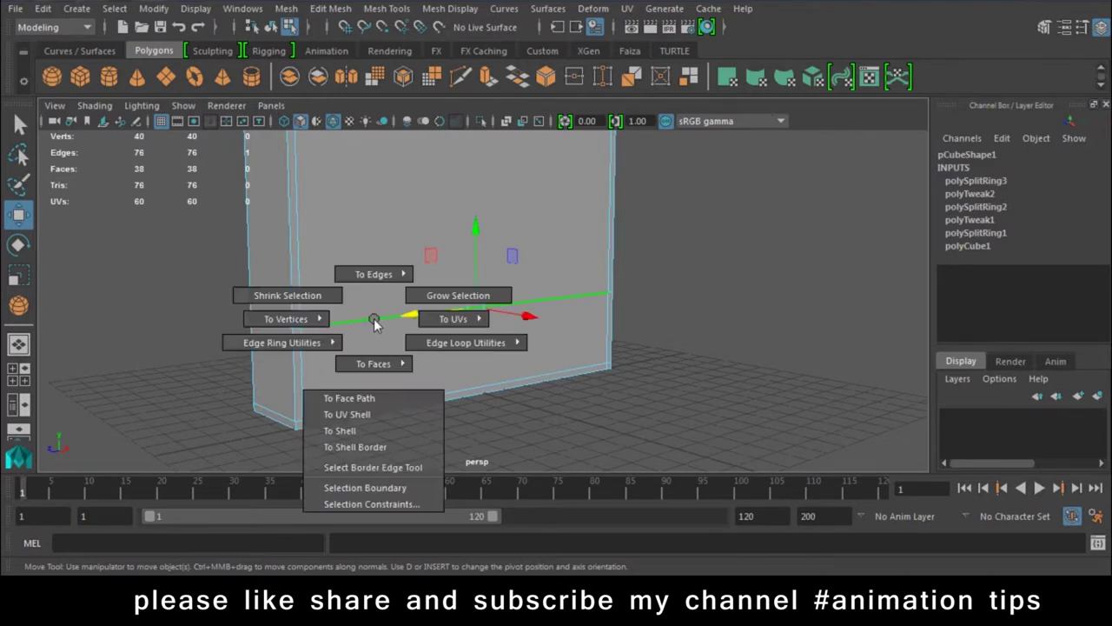
ctrl+right_drag(374, 318, 427, 345)
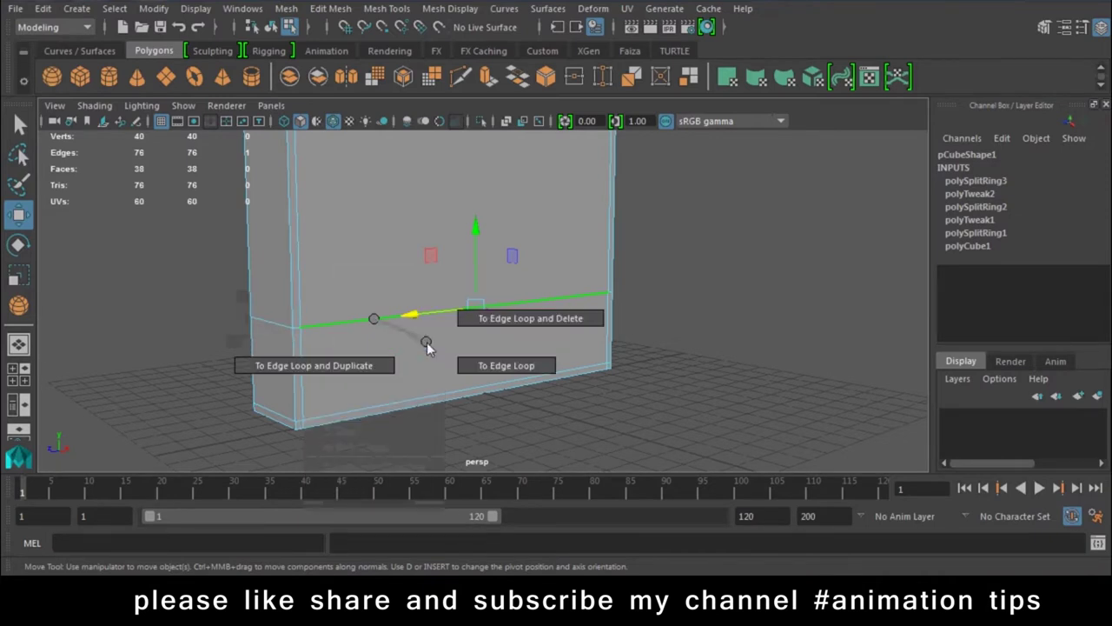
ctrl+right_drag(427, 346, 504, 367)
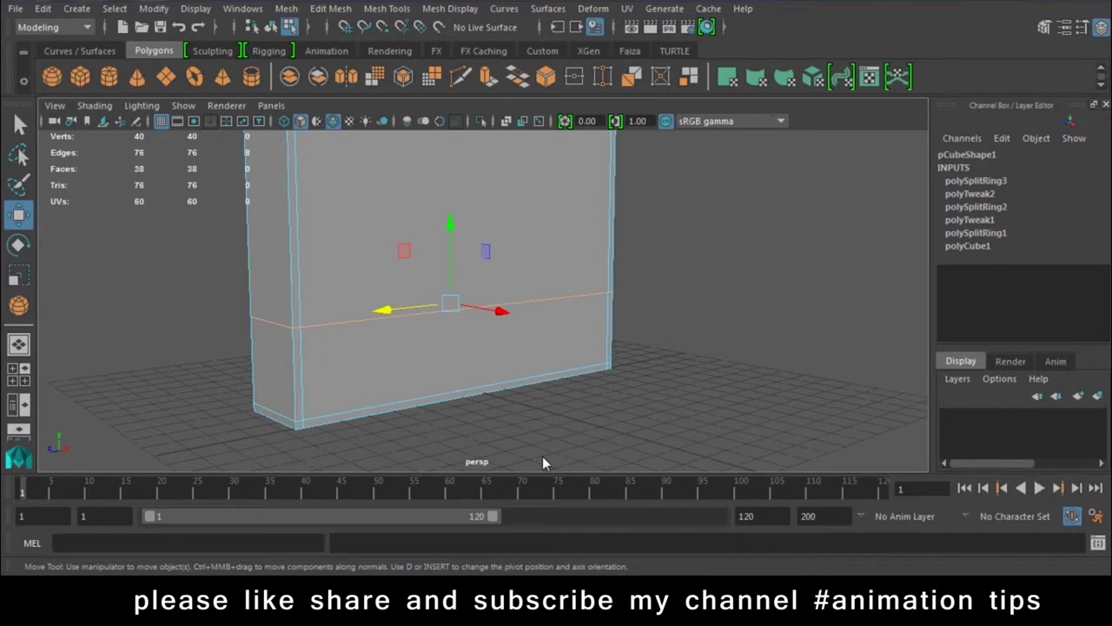
Step: Turn a single front-face edge into its edge loop, then reselect it
click(542, 462)
click(396, 325)
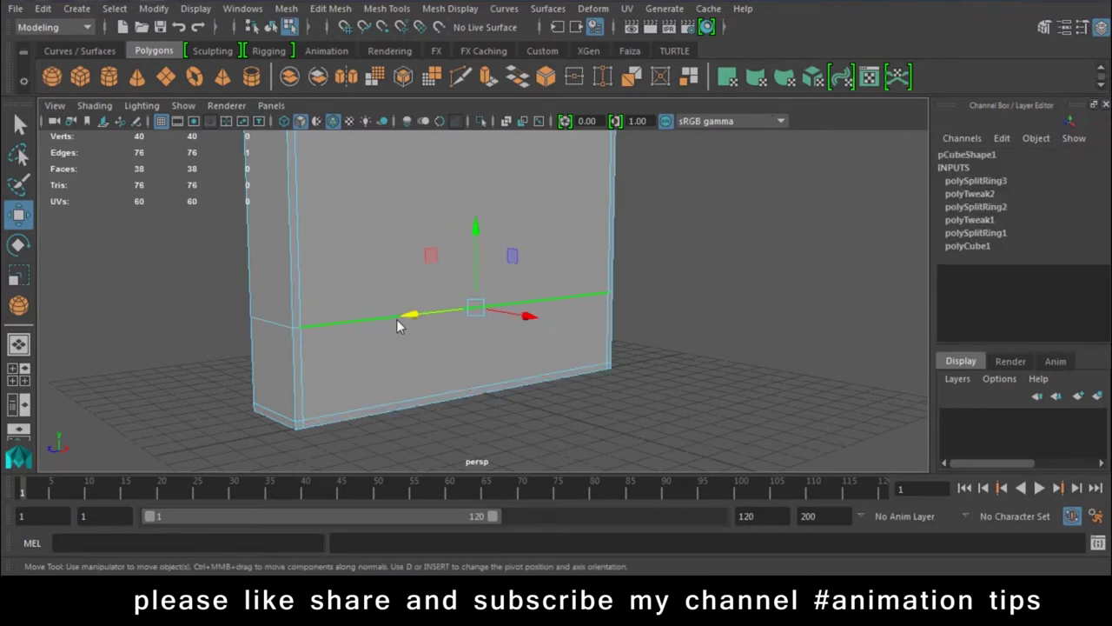
ctrl+right_drag(396, 325, 509, 358)
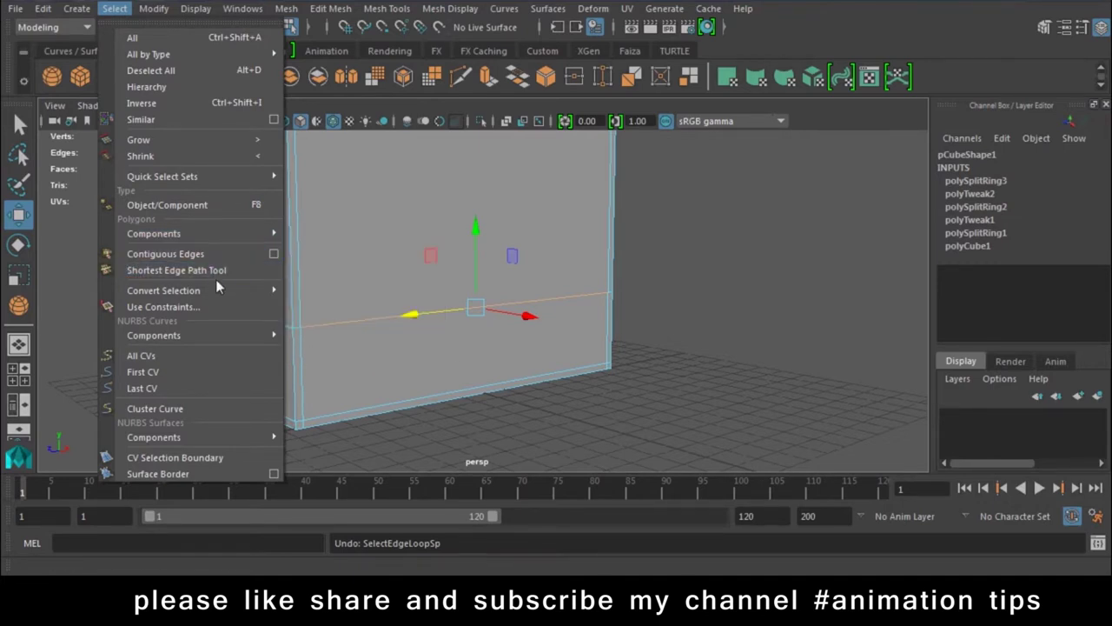
mouse_move(330, 9)
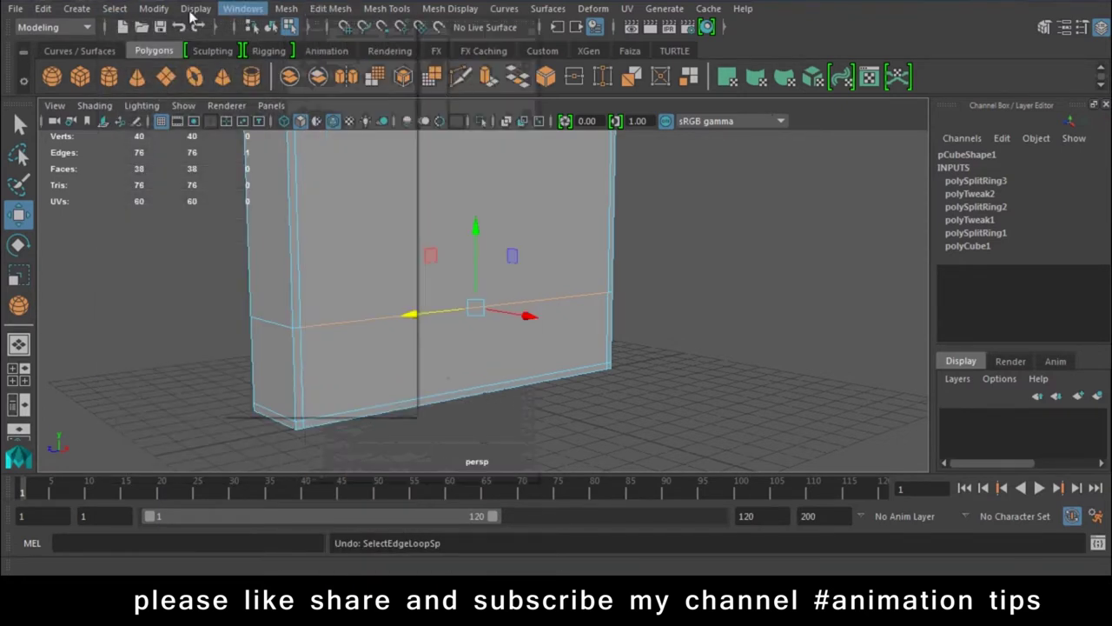
click(114, 8)
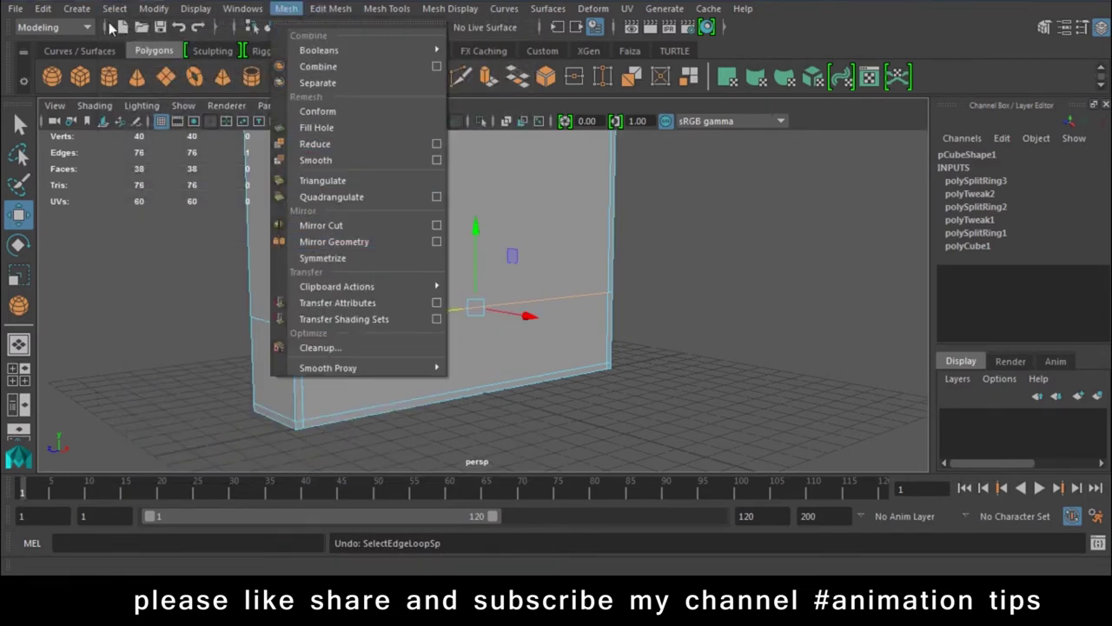
mouse_move(153, 334)
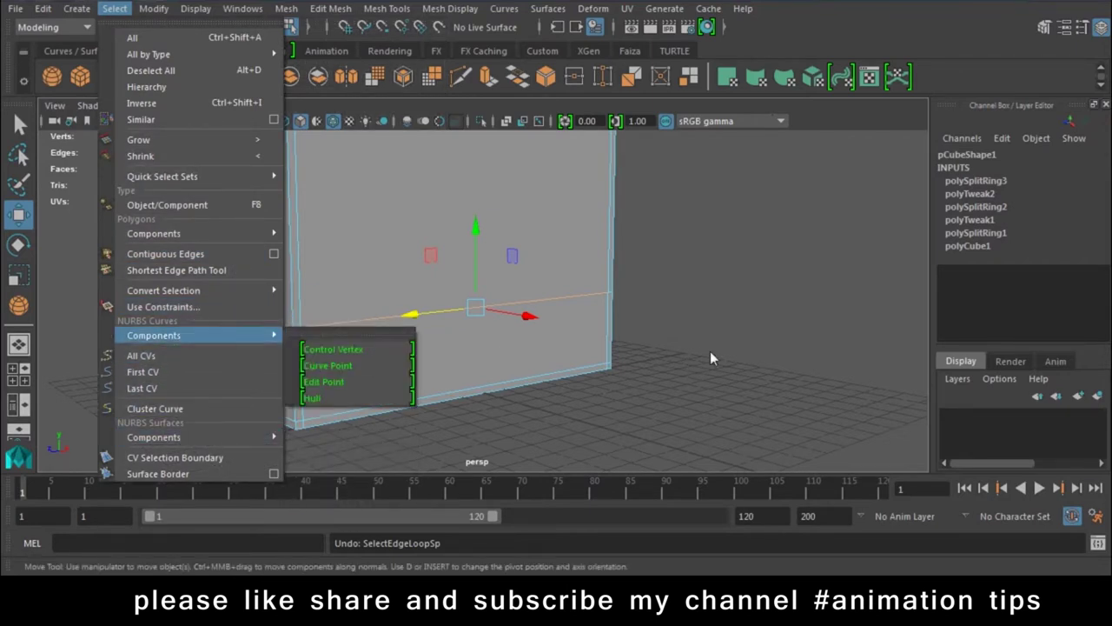
click(454, 311)
click(491, 417)
click(387, 321)
Step: Convert the edge to the bottom loop, then take the middle edge toward Edge Ring Utilities
ctrl+right_click(387, 319)
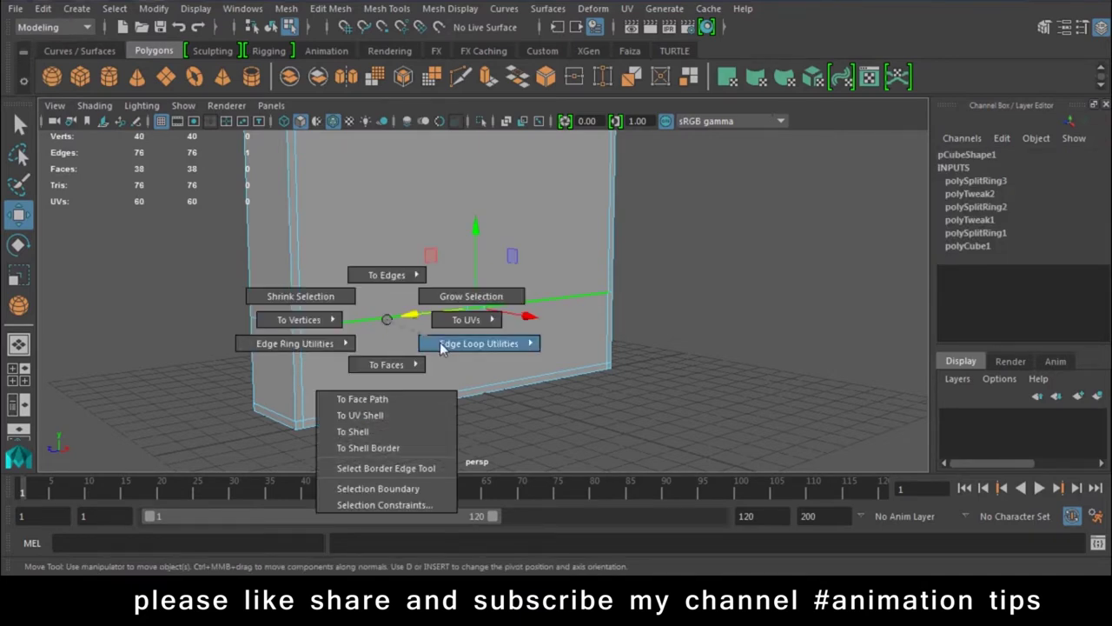
click(509, 374)
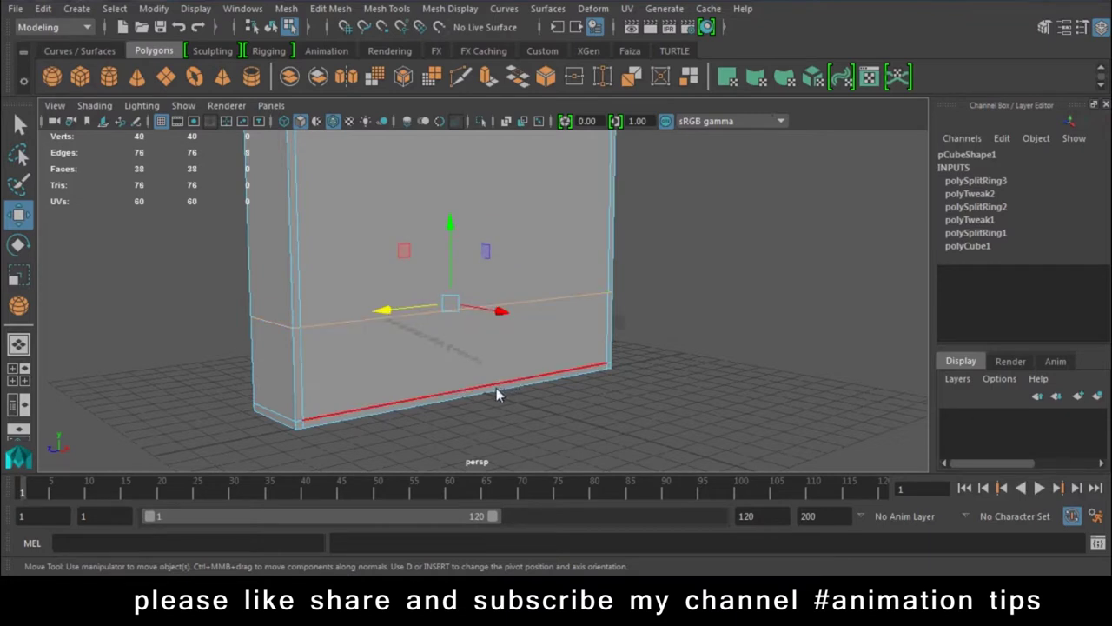
click(625, 415)
click(479, 308)
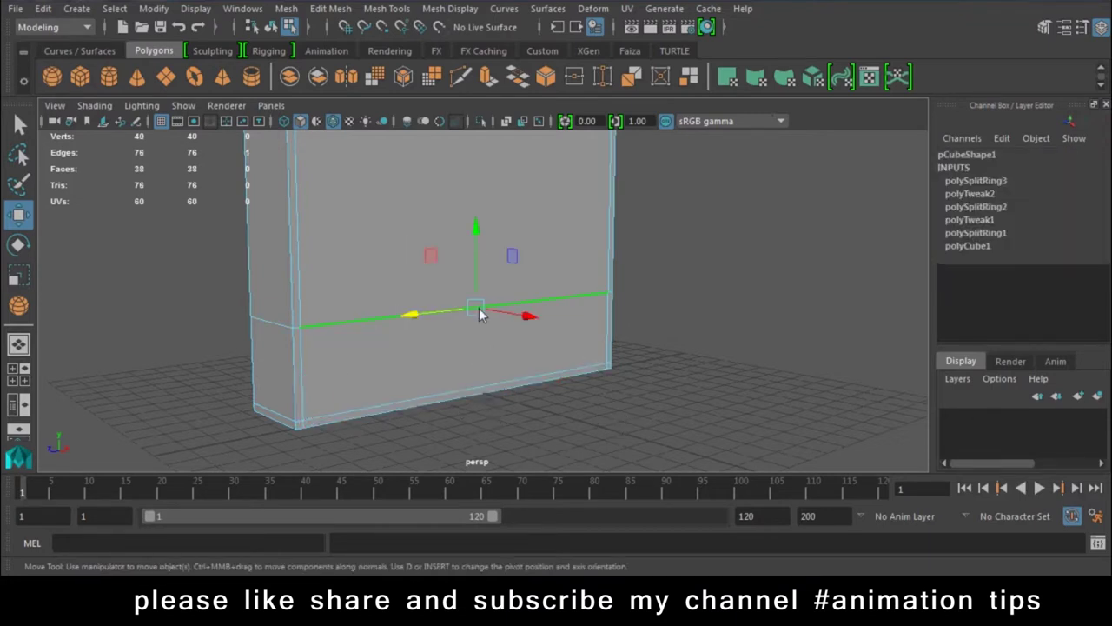
ctrl+right_click(479, 309)
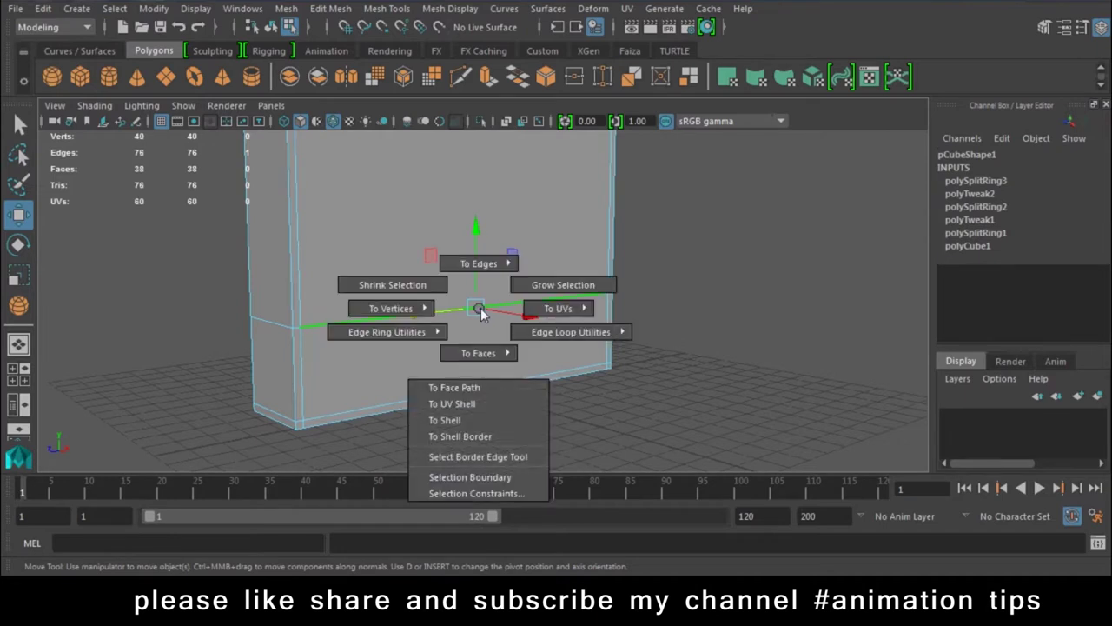
ctrl+right_drag(482, 313, 333, 369)
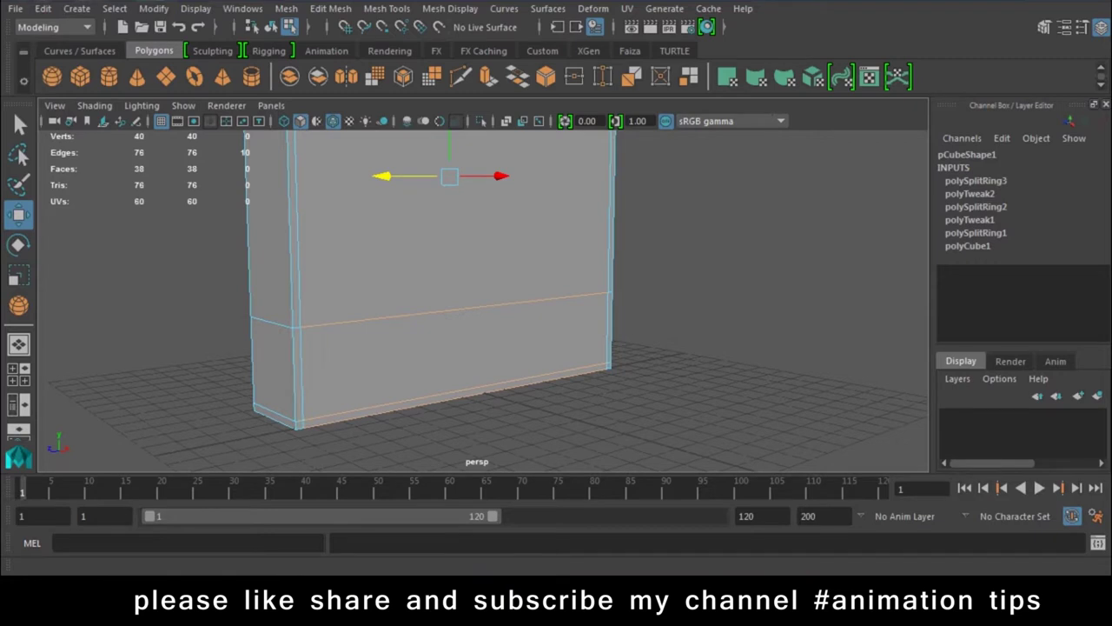
Step: At frame 104, select the full horizontal edge loop around the box
click(768, 489)
alt+right_drag(755, 269, 591, 301)
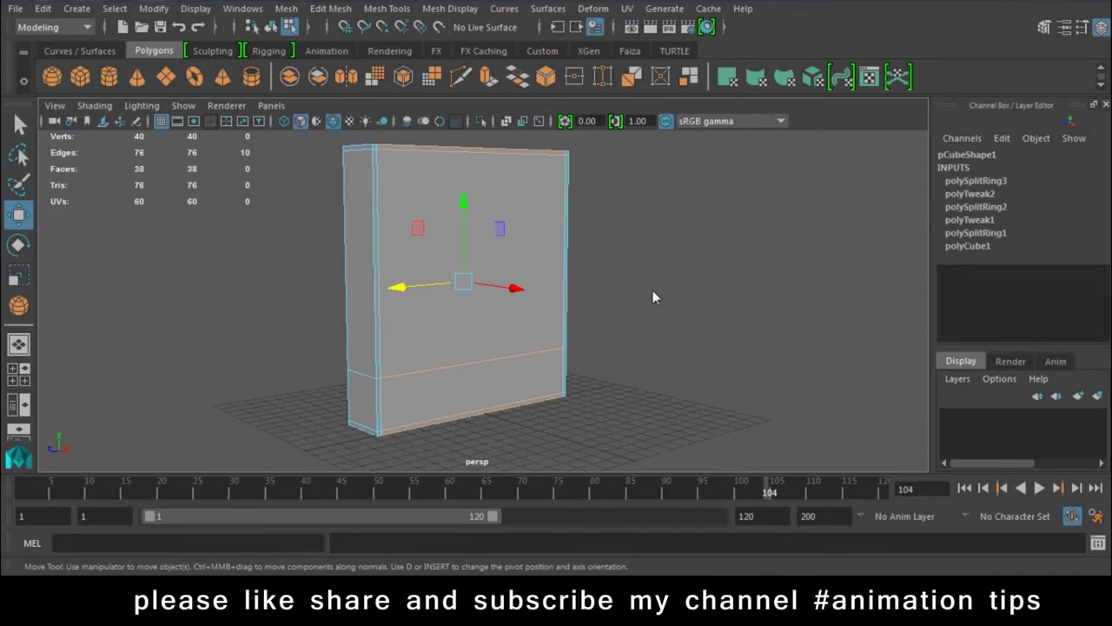
click(653, 298)
mouse_move(550, 359)
alt+mouse_down()
mouse_move(490, 304)
mouse_move(521, 380)
alt+mouse_up()
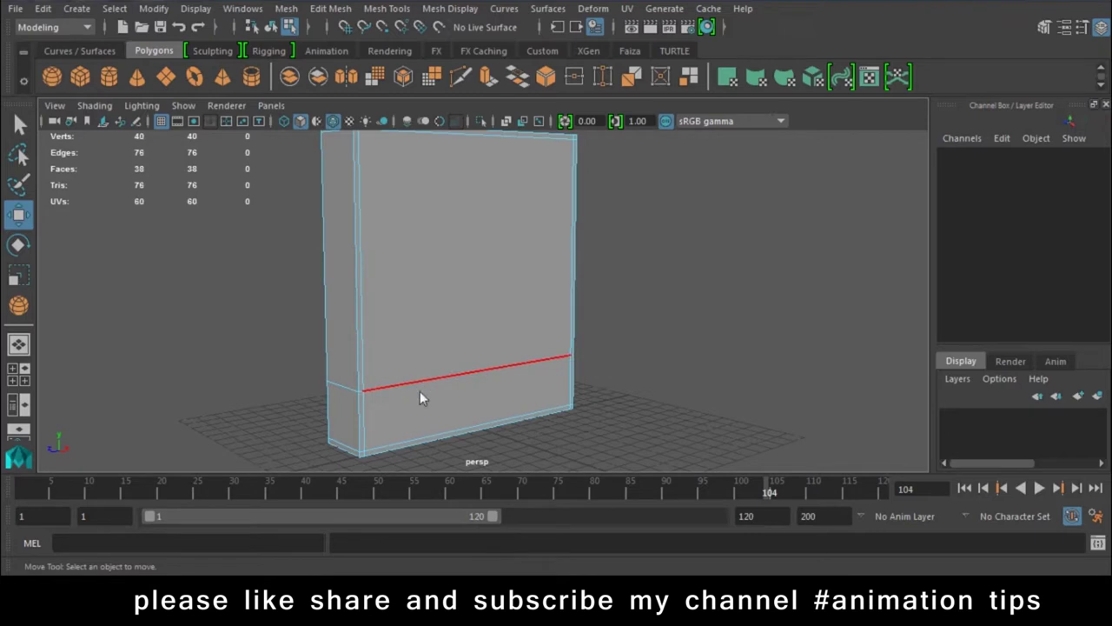
alt+drag(422, 397, 450, 342)
alt+right_drag(449, 343, 606, 459)
click(380, 315)
double_click(381, 316)
alt+right_drag(368, 372, 441, 424)
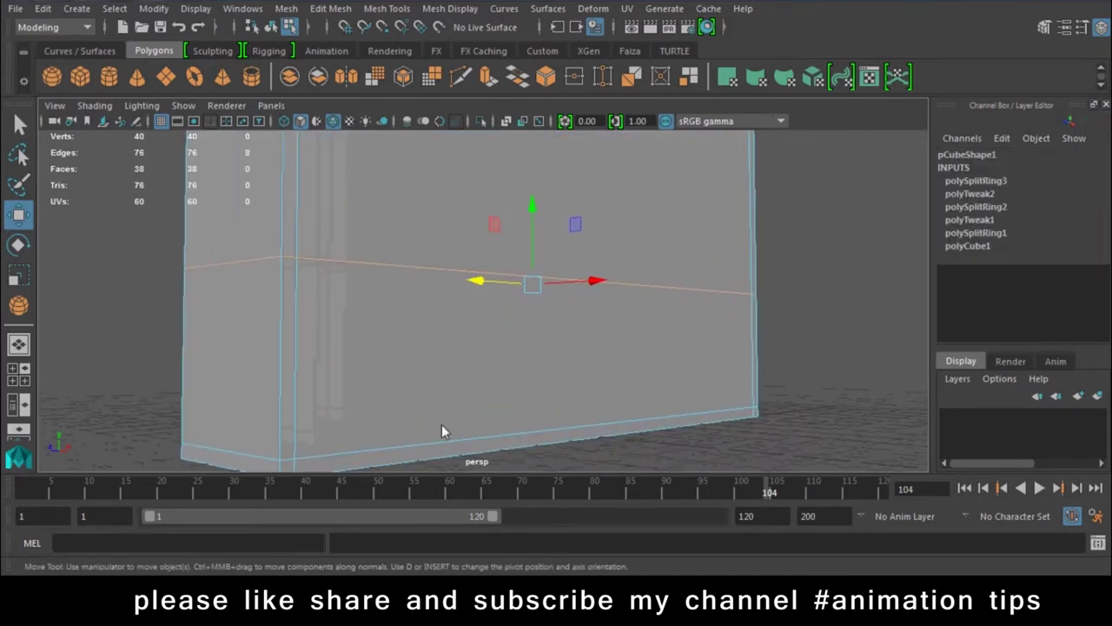
alt+drag(441, 424, 325, 329)
mouse_move(363, 242)
alt+mouse_down()
mouse_move(352, 272)
mouse_move(316, 301)
alt+mouse_up()
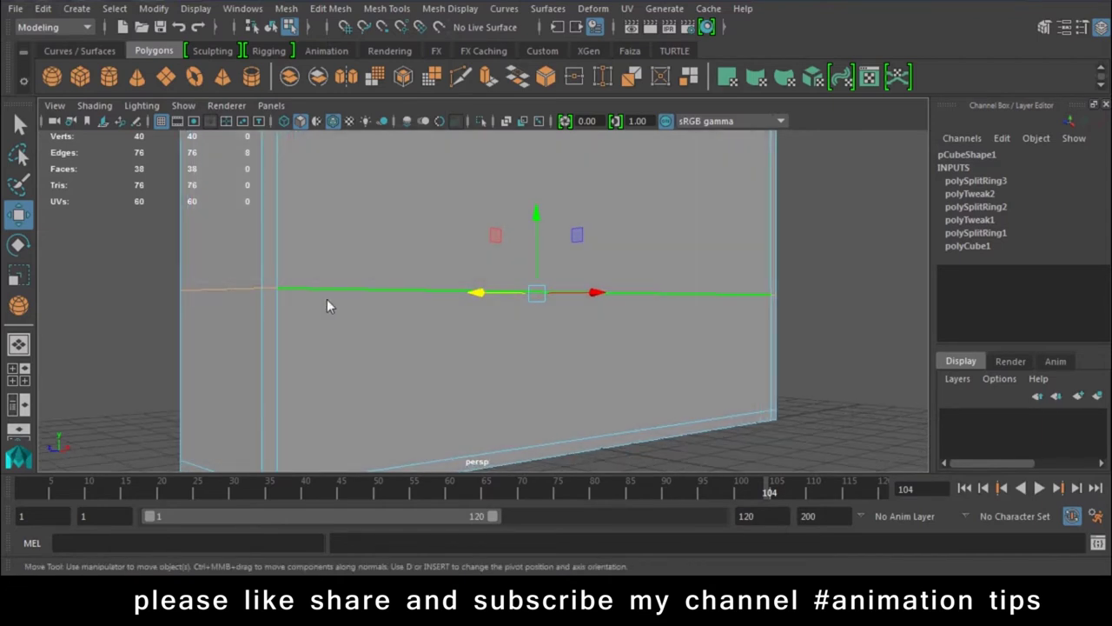
click(278, 295)
Step: Apply a trial Edit Mesh > Bevel to the edge loop, then undo it
click(382, 10)
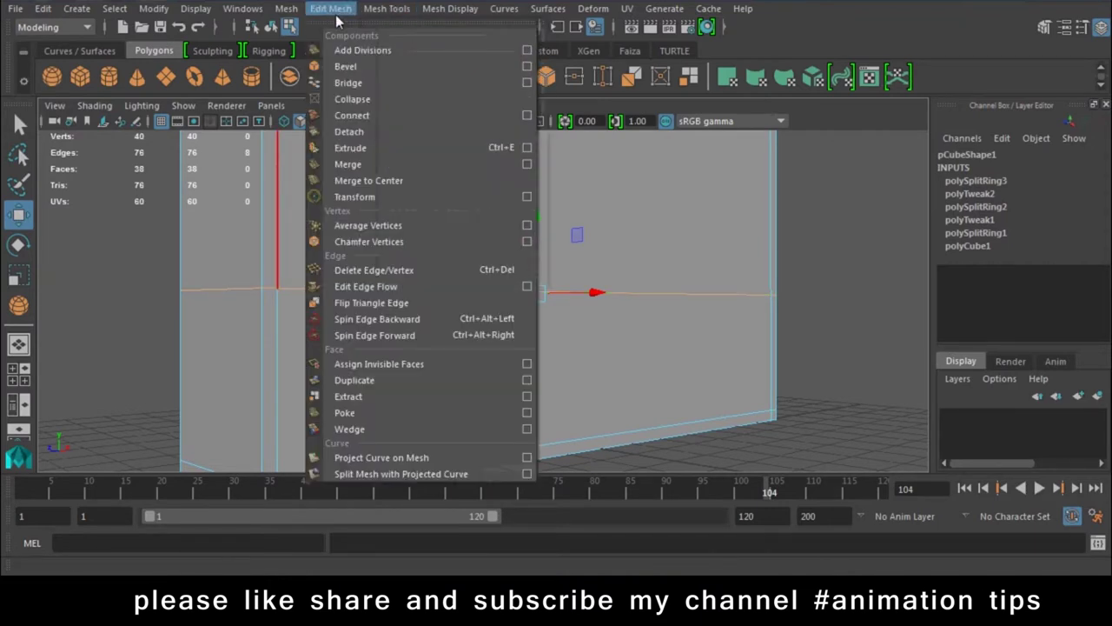
click(347, 66)
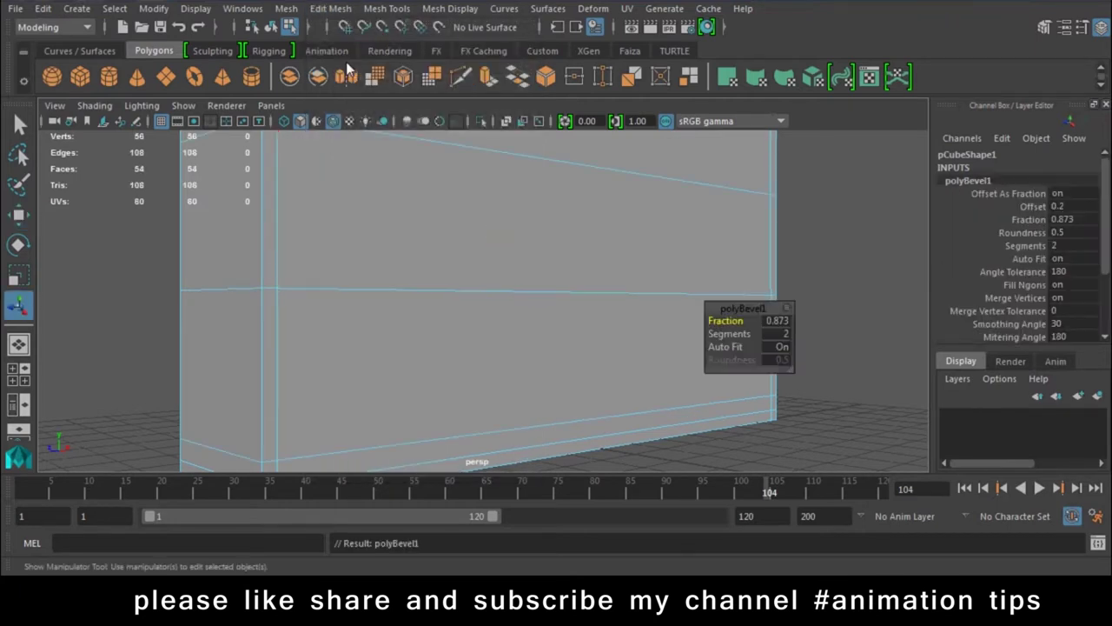
scroll(565, 269, down, 3)
key(ctrl+z)
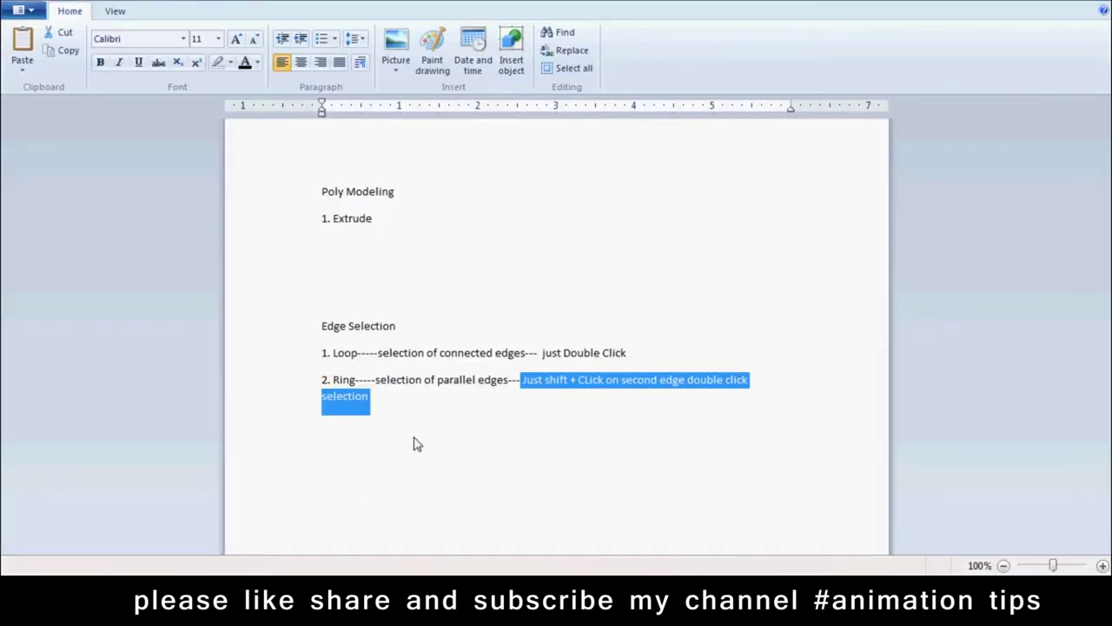
Step: Type the note 'Bevel---Split edges into multiple edges' on a new line
click(410, 426)
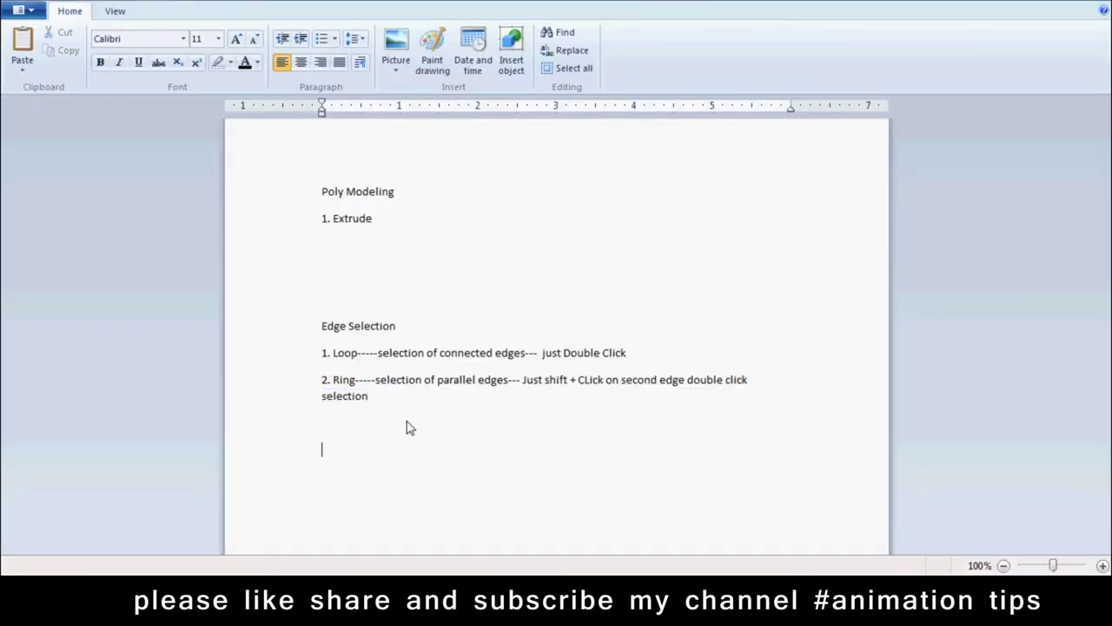
text(Bevel---S)
text(pl)
text(multiple)
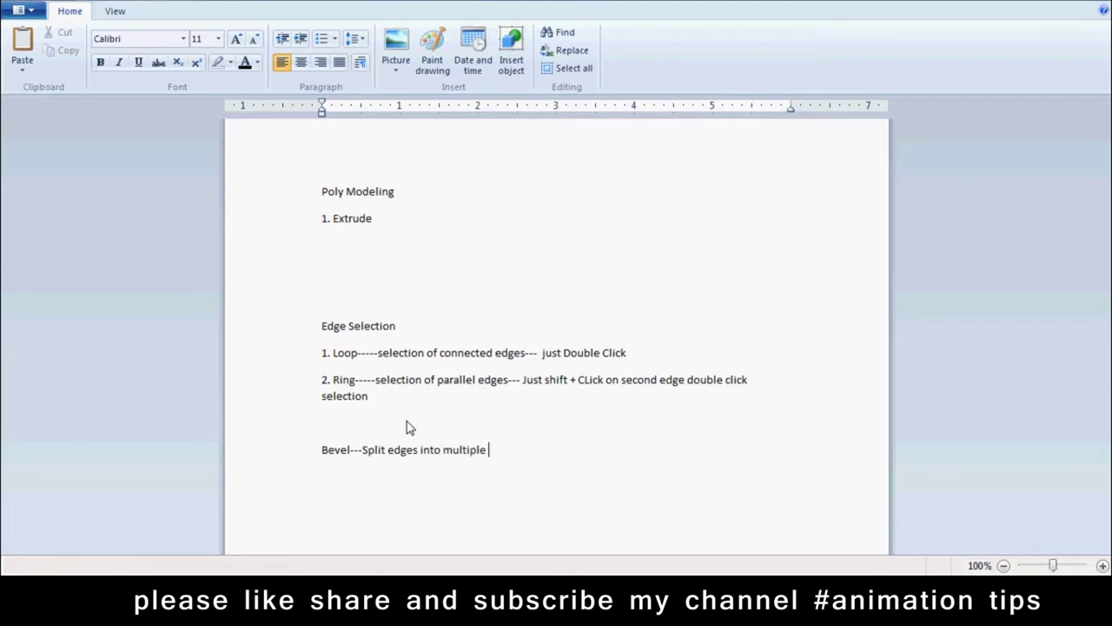
text(dg)
Step: Resize all of the notes text to 18 pt
key(ctrl+a)
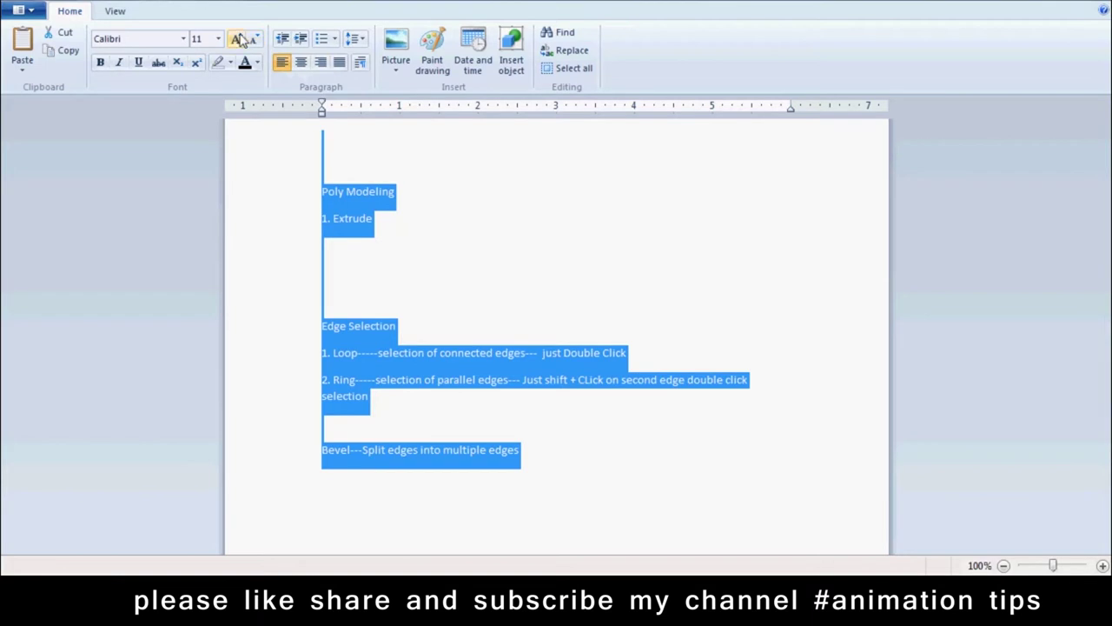
click(218, 39)
click(198, 181)
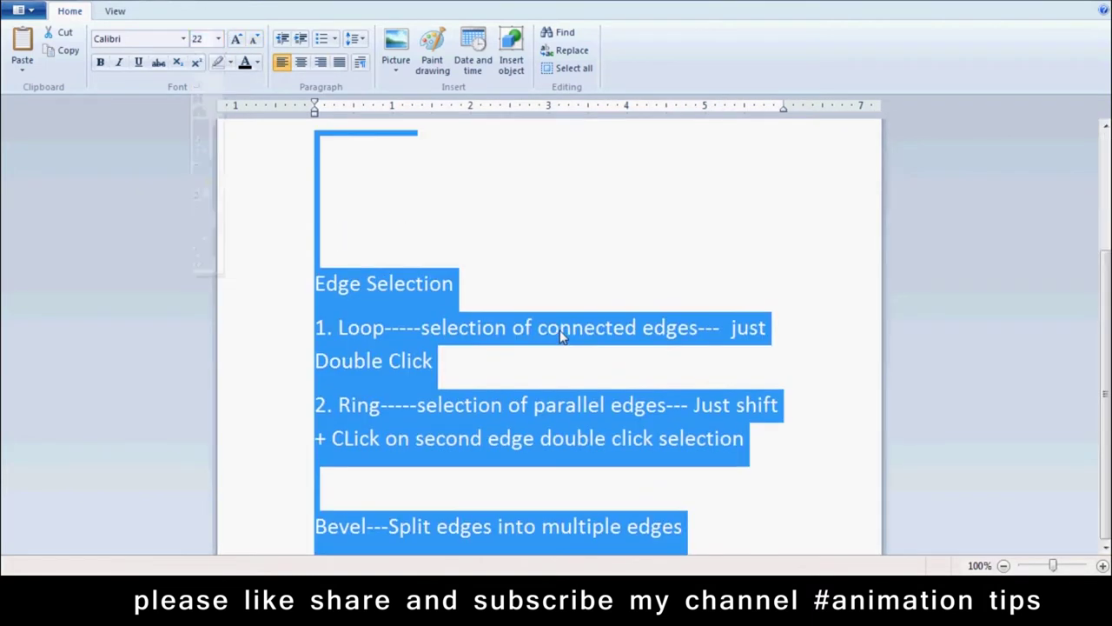
click(218, 39)
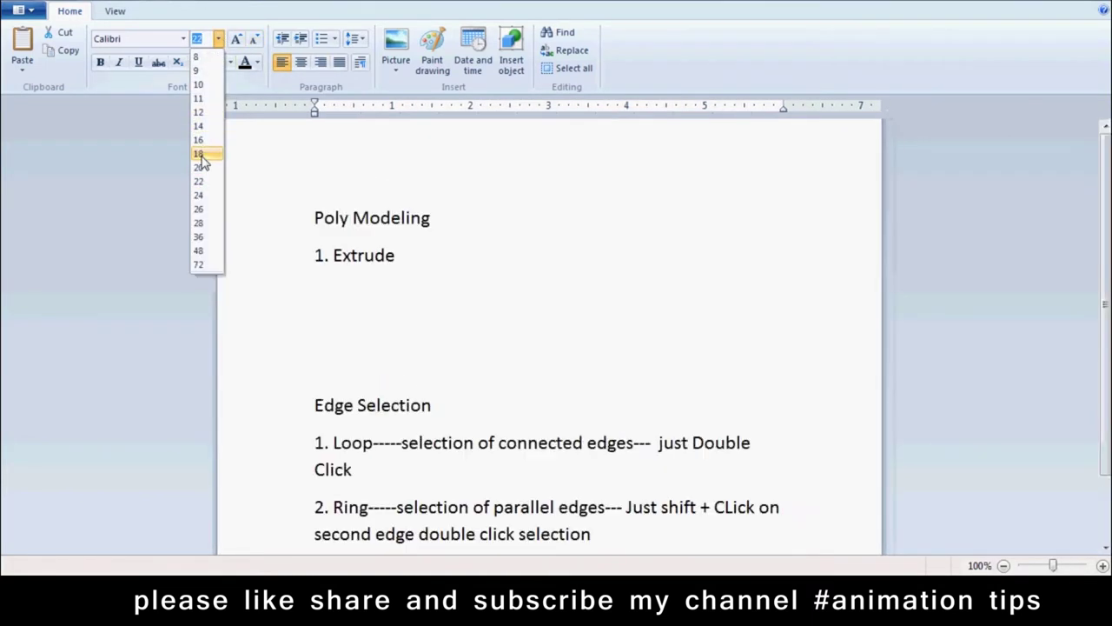
click(378, 249)
click(658, 482)
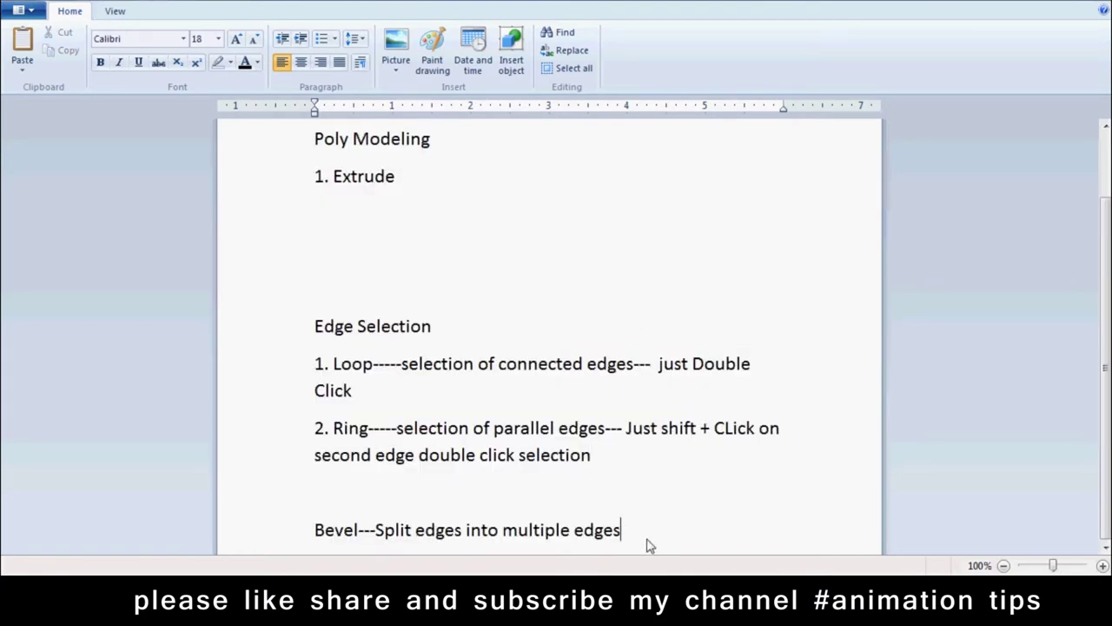
Step: Add blank lines below the Bevel note and return to Maya
key(Return)
key(Return)
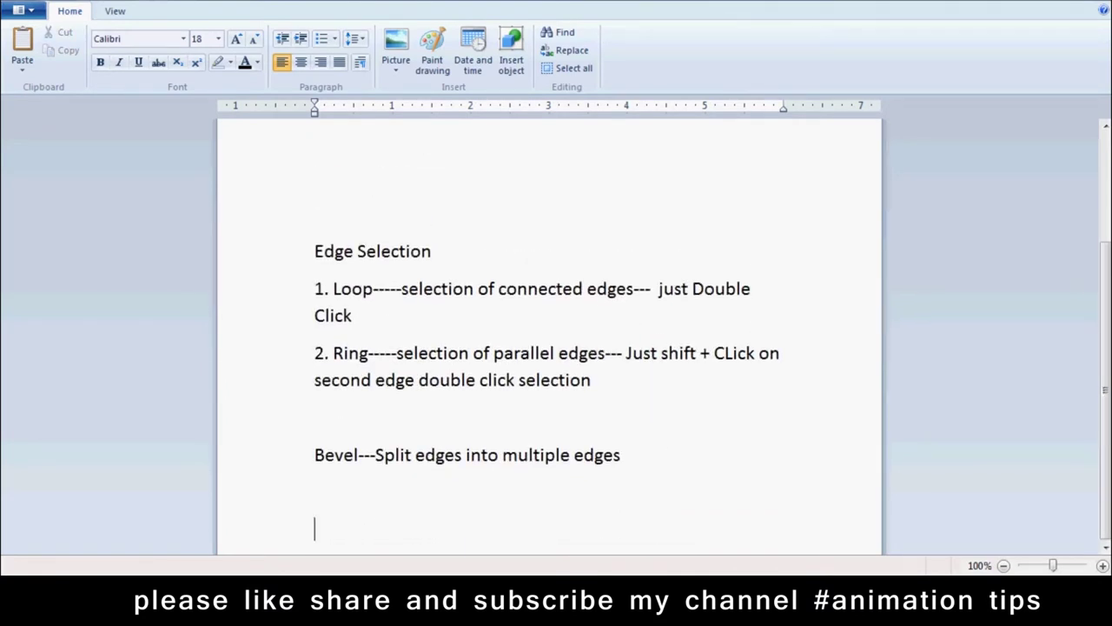
click(638, 473)
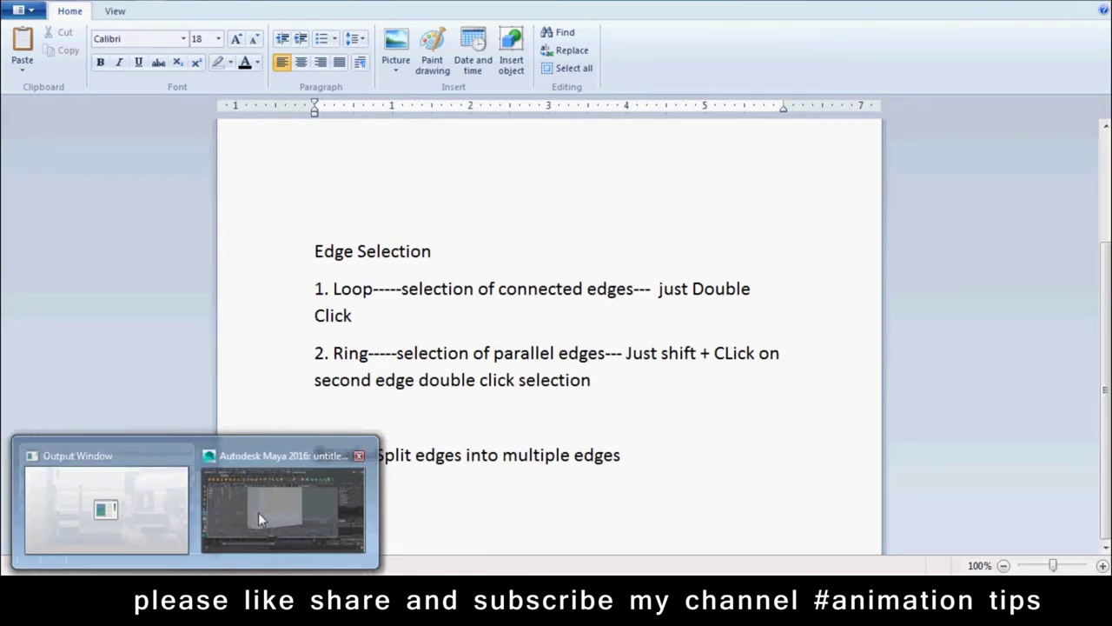
click(259, 512)
Step: Select the box's horizontal edge, try a default bevel from Bevel Options, and undo it
scroll(538, 304, up, 2)
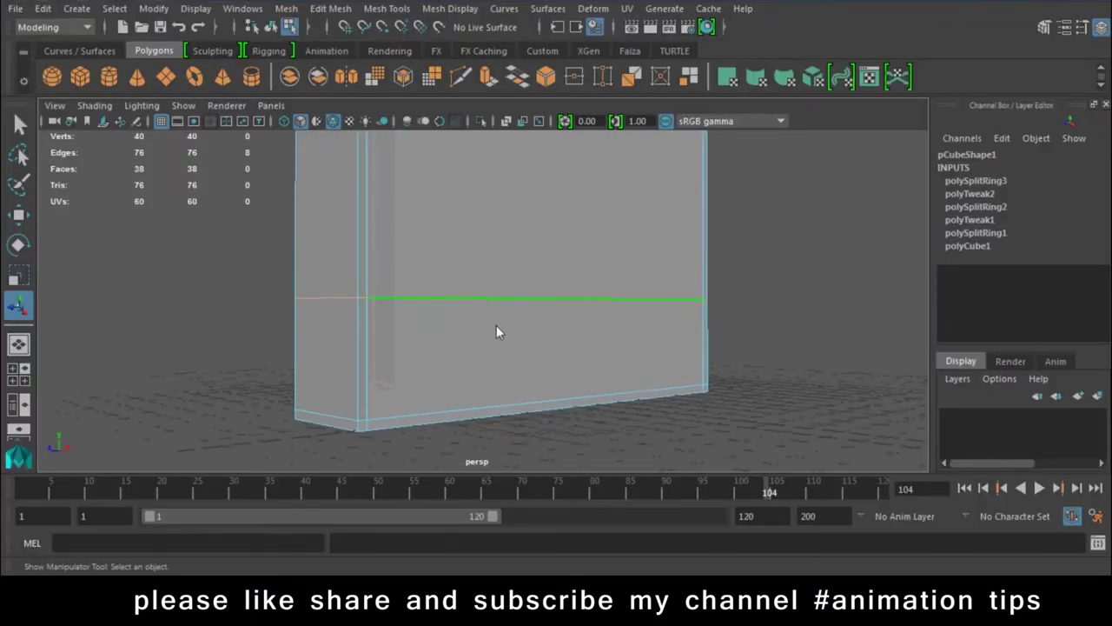
click(416, 300)
click(330, 9)
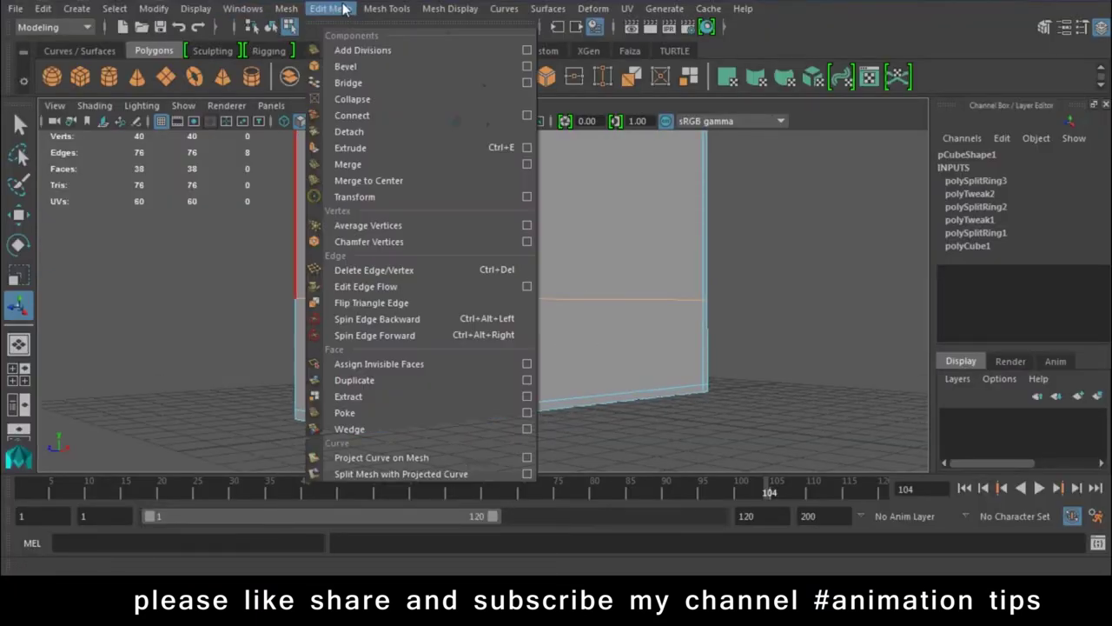
click(527, 66)
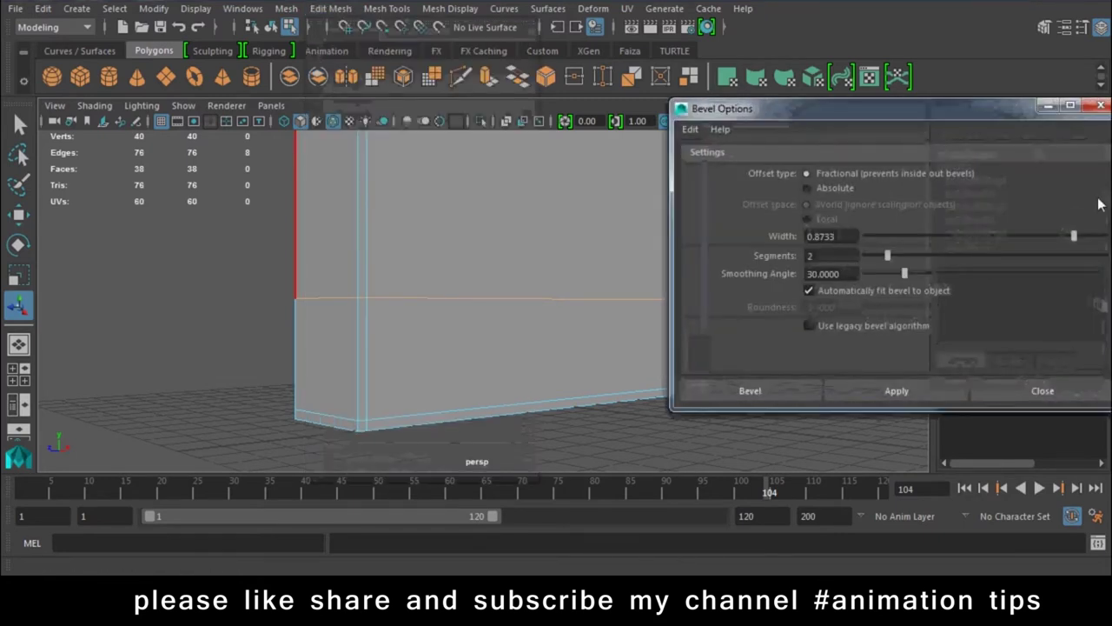
click(869, 391)
alt+drag(516, 442, 478, 420)
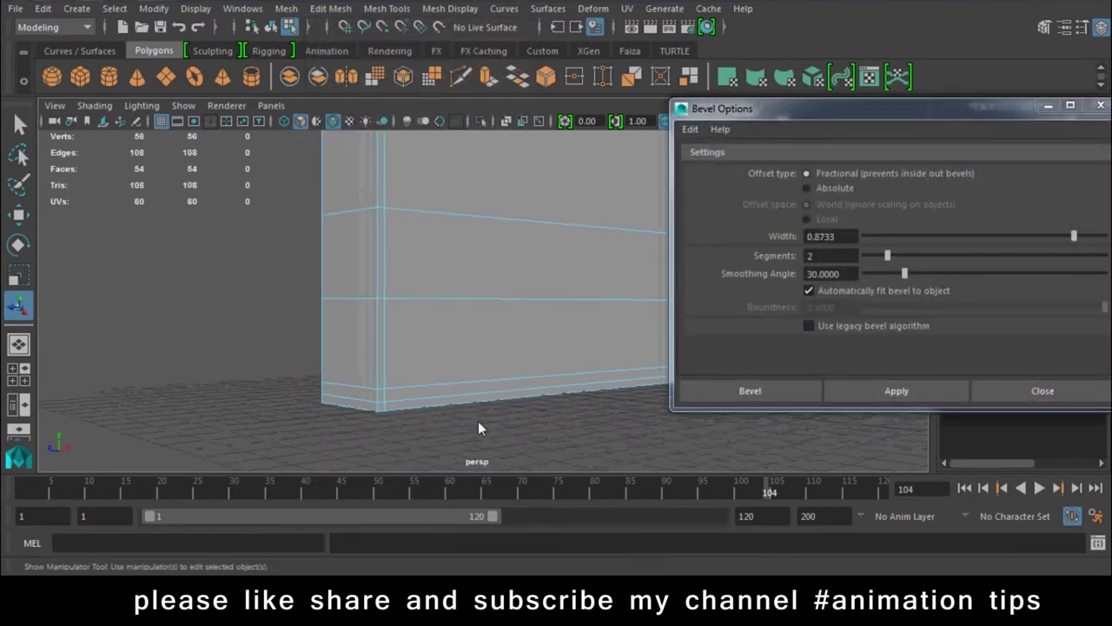
key(ctrl+z)
Step: Try a bevel width of 0.2671 and undo it
drag(968, 237, 929, 238)
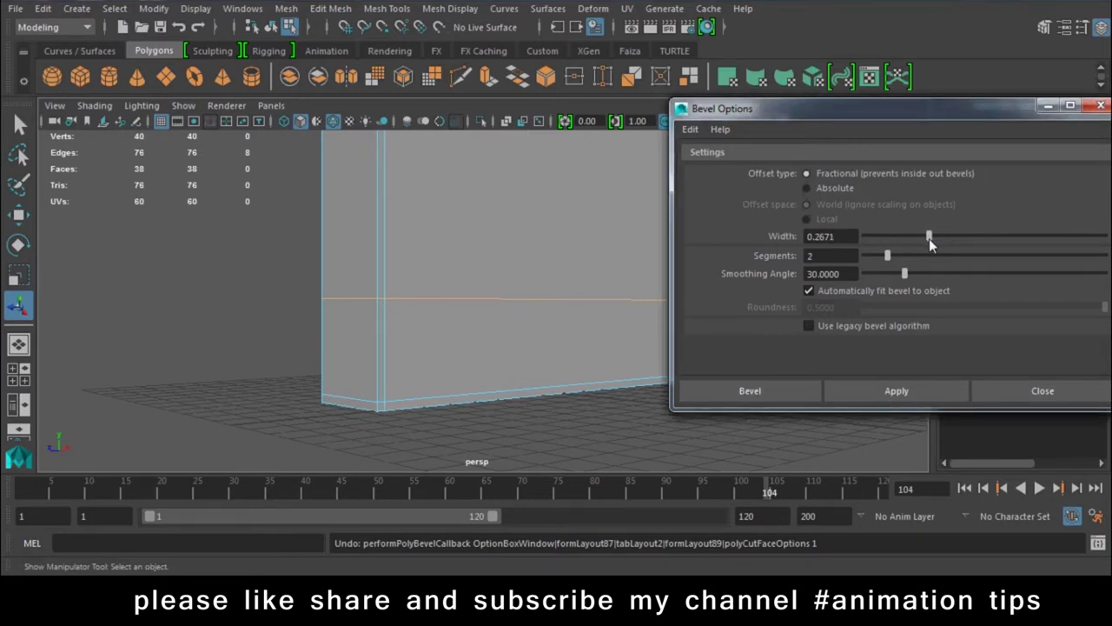
click(823, 274)
click(863, 392)
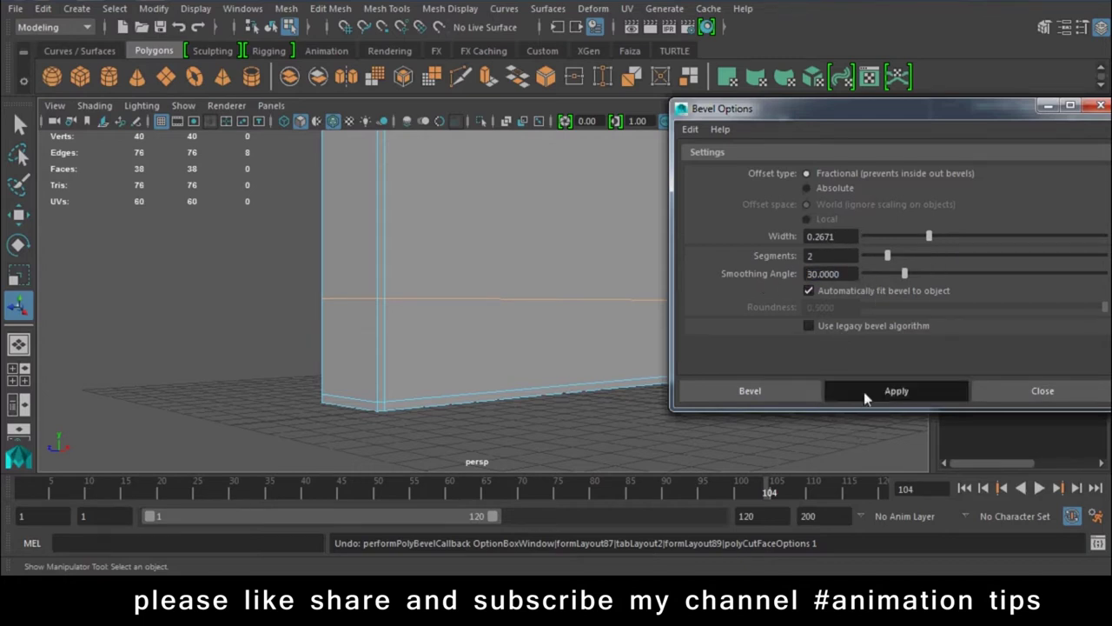
click(898, 390)
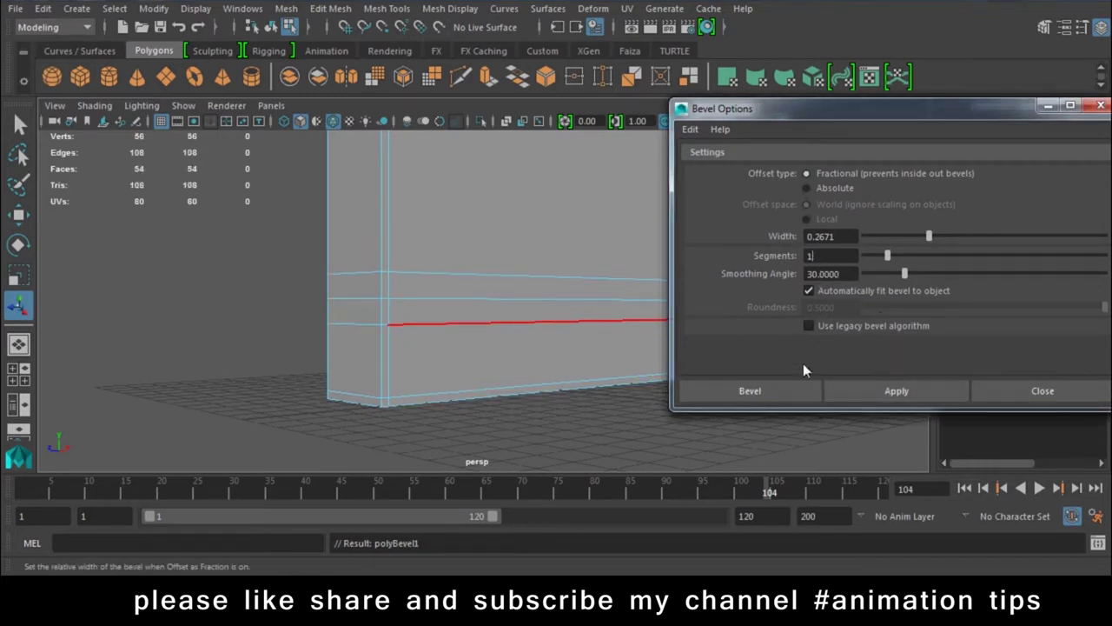
key(ctrl+z)
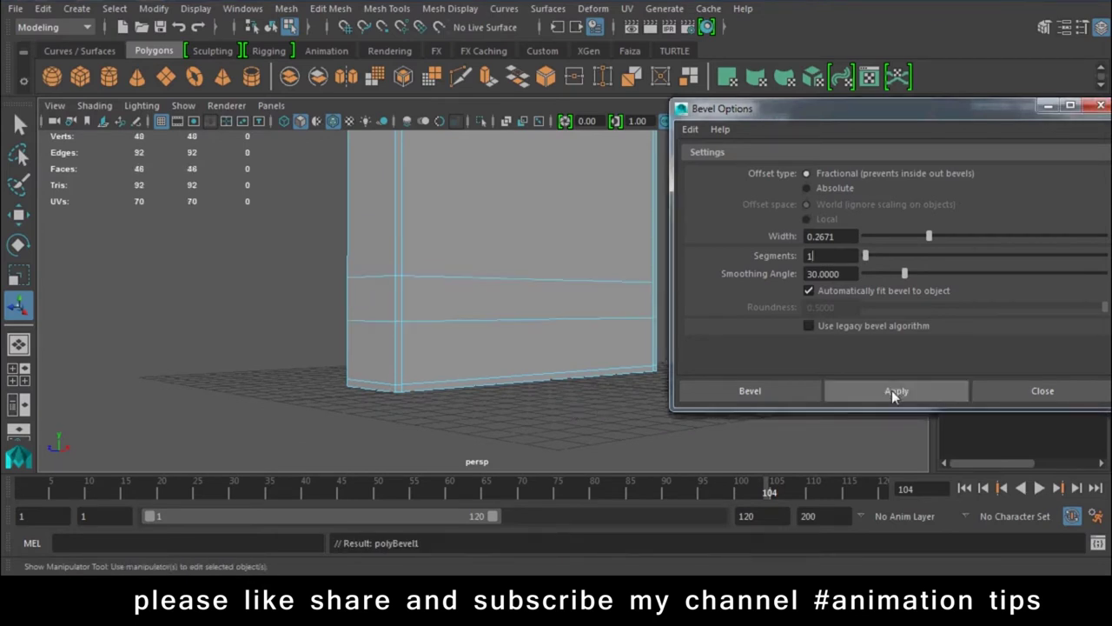
Step: Try bevel widths of 0.0616 and 0.0205, undoing each one
scroll(448, 365, up, 2)
click(880, 236)
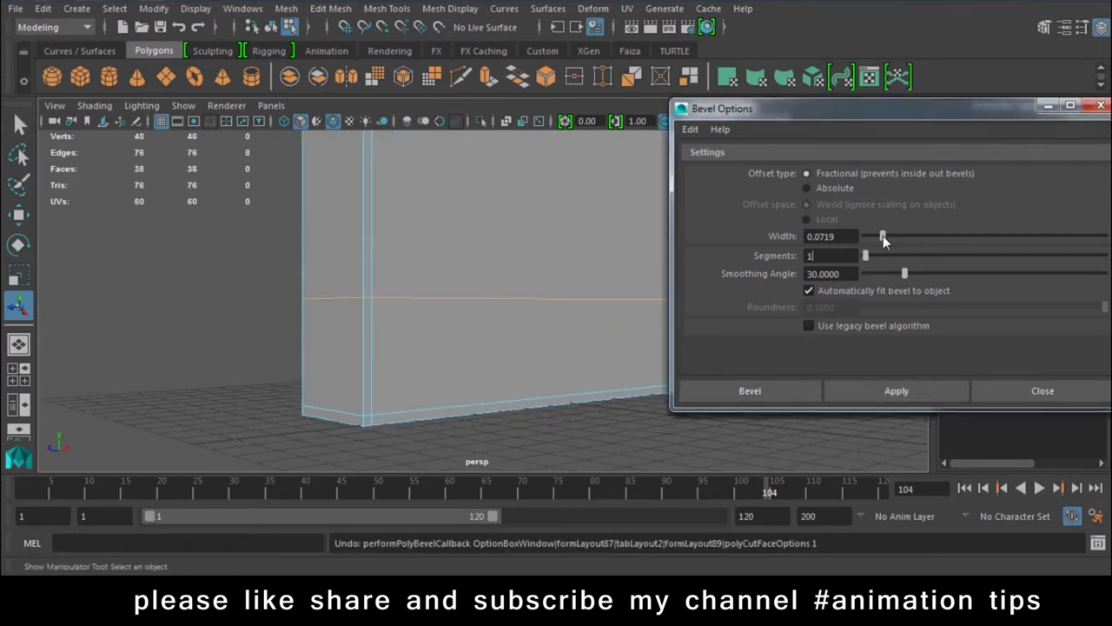
click(878, 390)
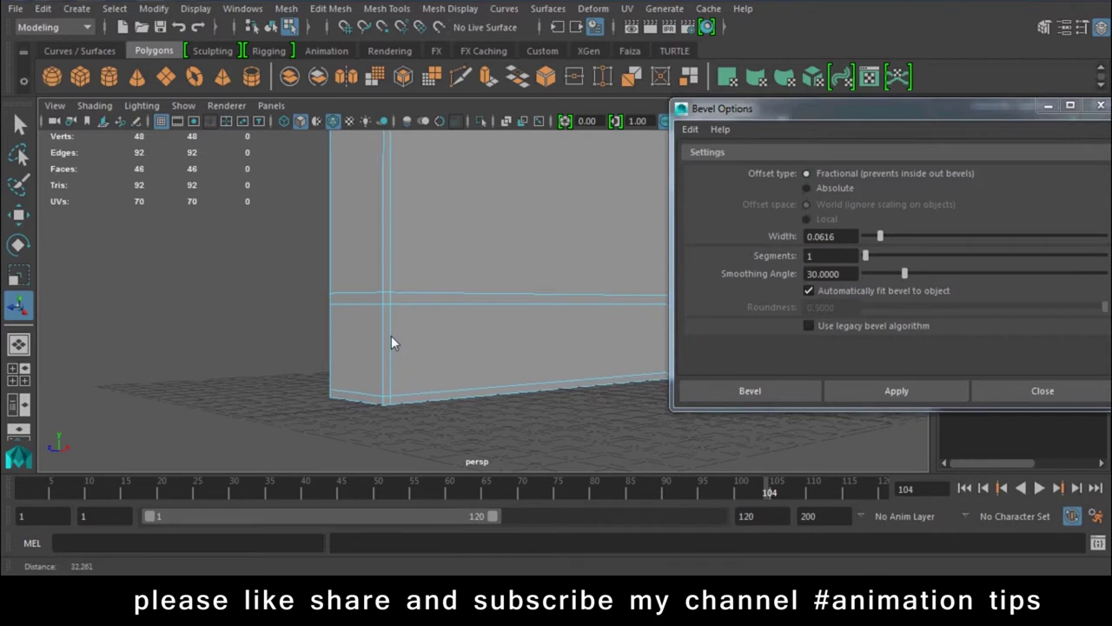
alt+middle_drag(391, 336, 304, 349)
key(ctrl+z)
click(870, 235)
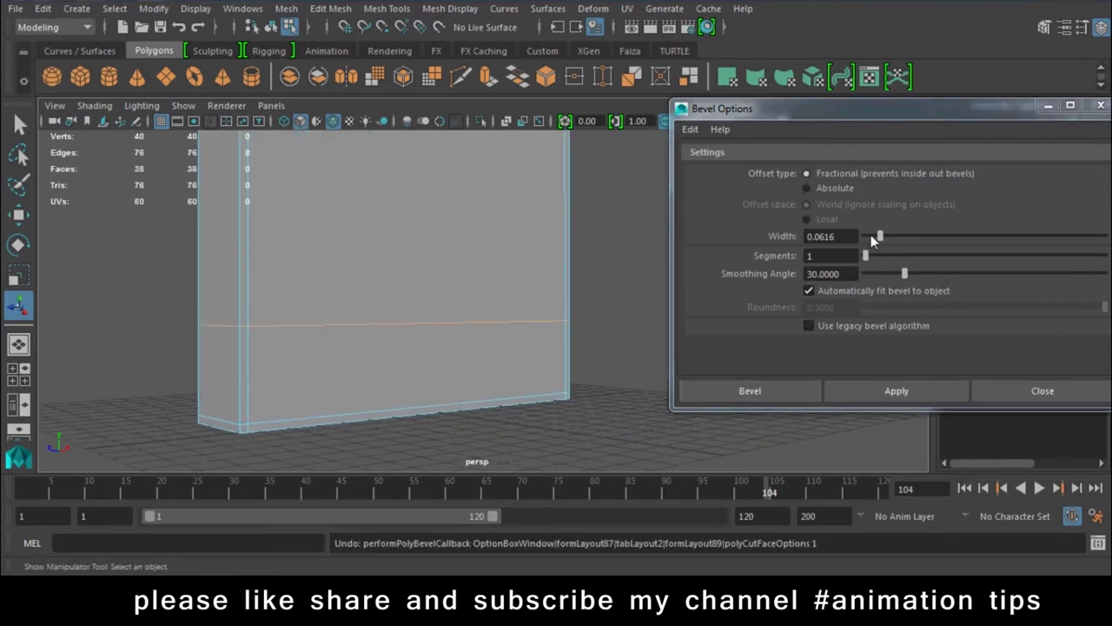
click(863, 390)
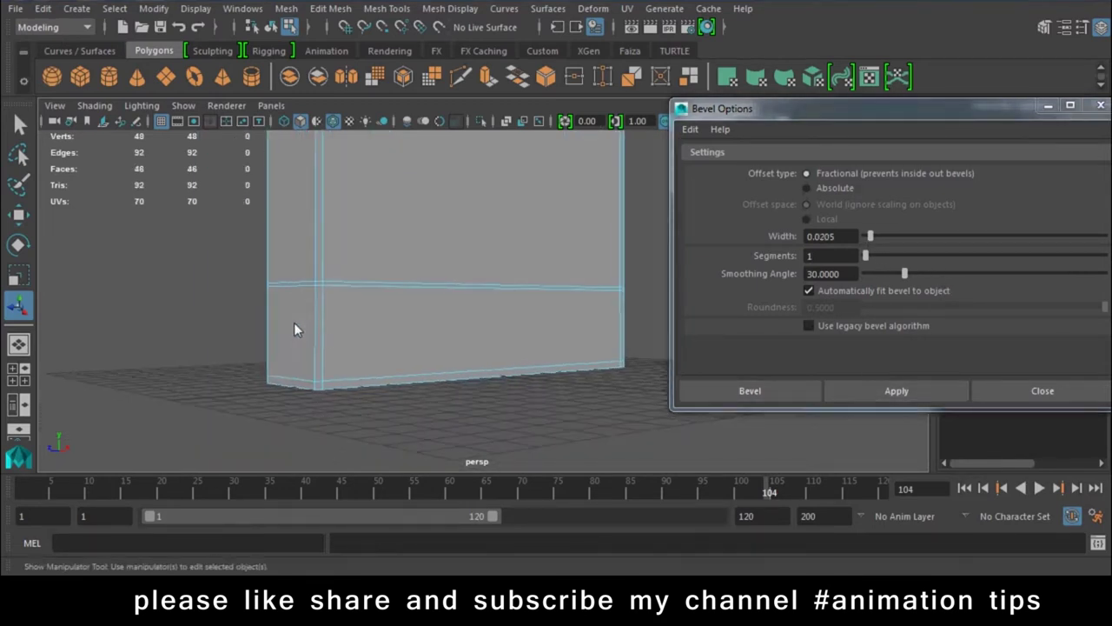
alt+right_drag(294, 323, 399, 413)
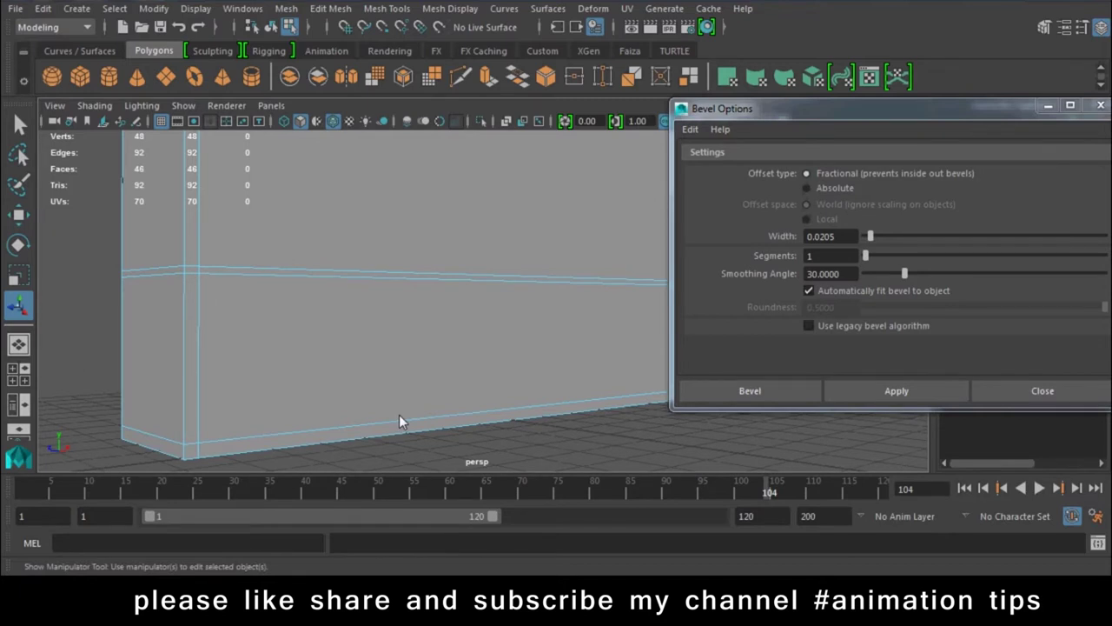
key(ctrl+z)
key(ctrl+z)
Step: Try inserting an edge loop across the box, then undo it
click(388, 9)
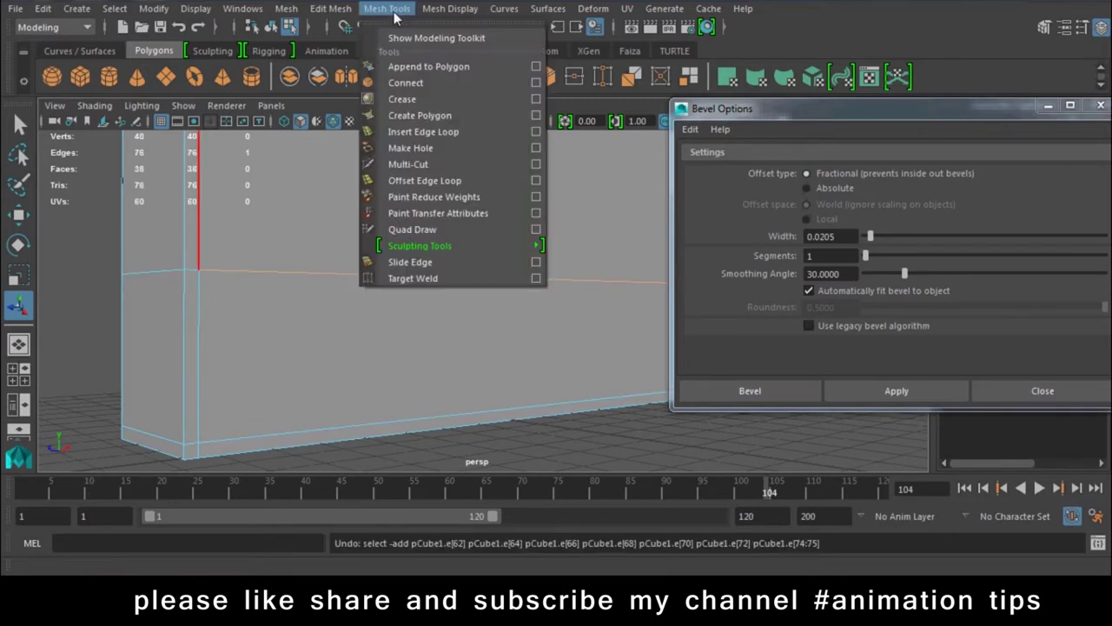
click(423, 131)
click(188, 259)
key(w)
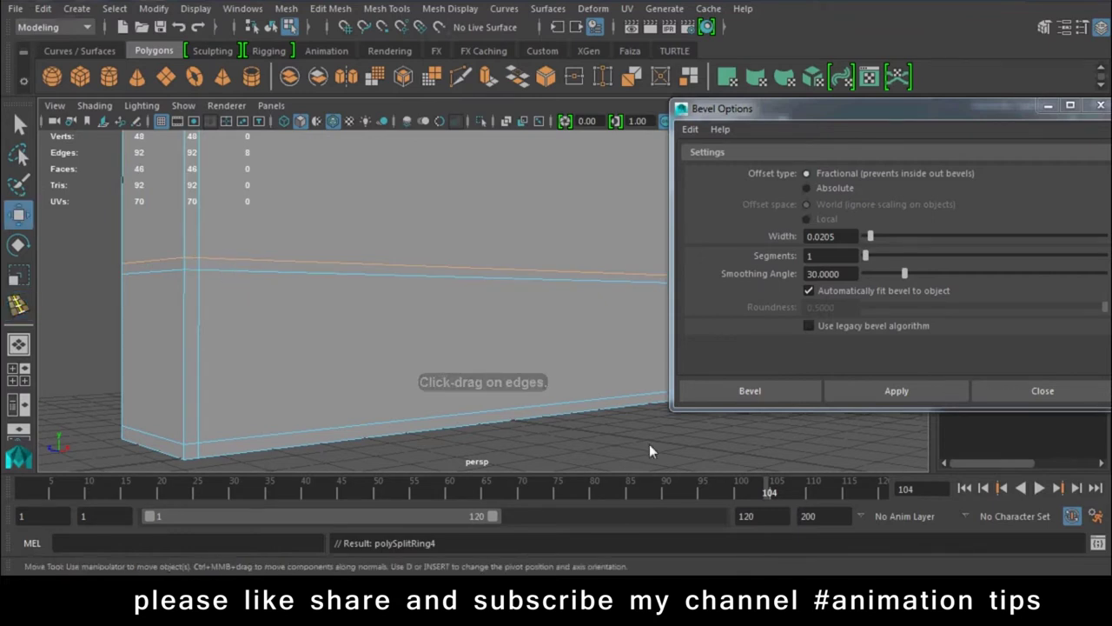
key(ctrl+z)
alt+middle_drag(458, 410, 526, 409)
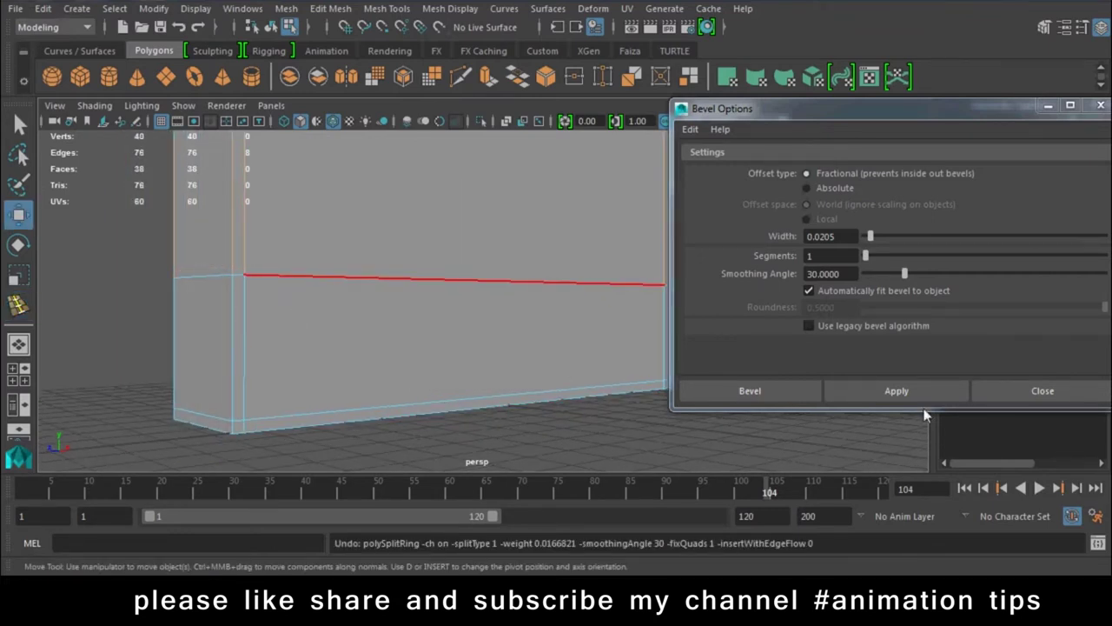
Step: Bevel the horizontal edge and a second edge, then undo back to the plain box
click(837, 389)
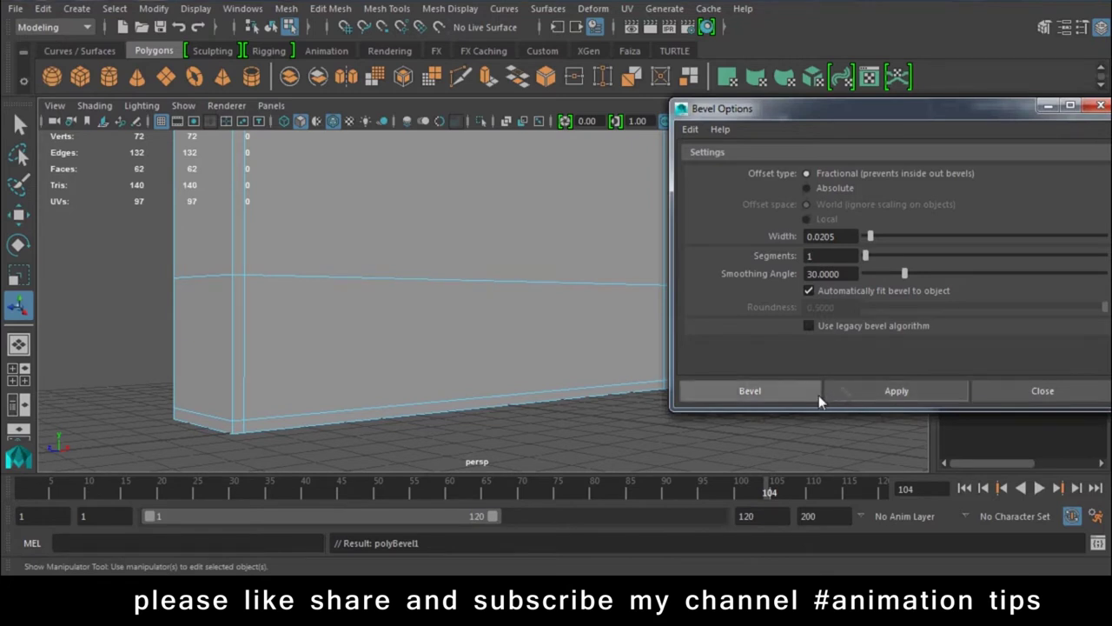
click(377, 276)
click(843, 396)
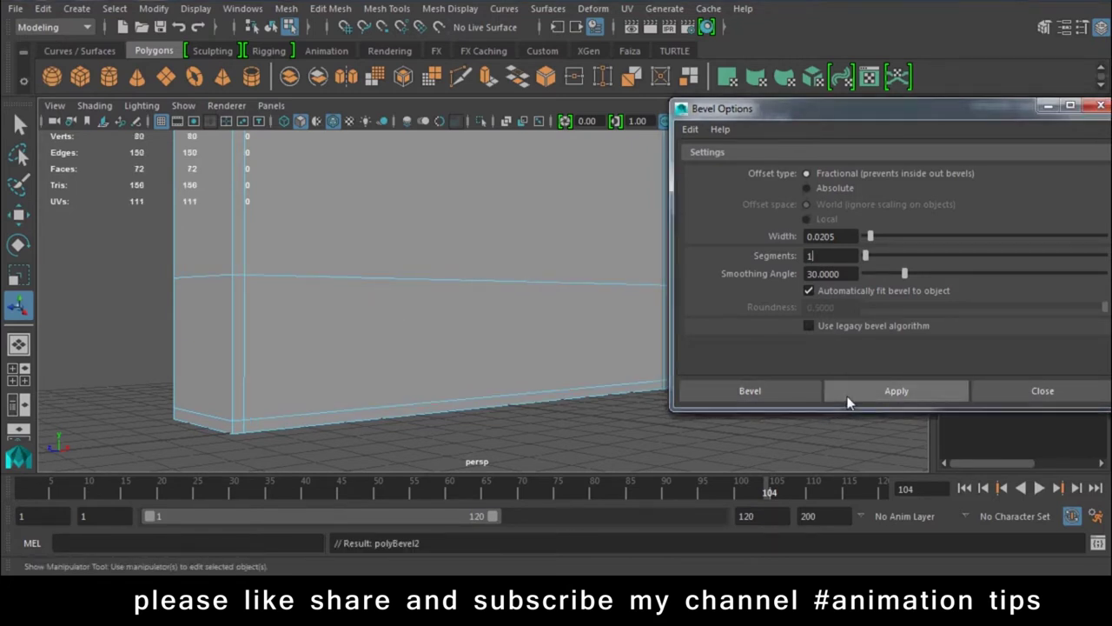
click(417, 276)
alt+drag(417, 276, 316, 289)
key(ctrl+z)
key(ctrl+z)
key(ctrl+z)
key(ctrl+z)
click(461, 310)
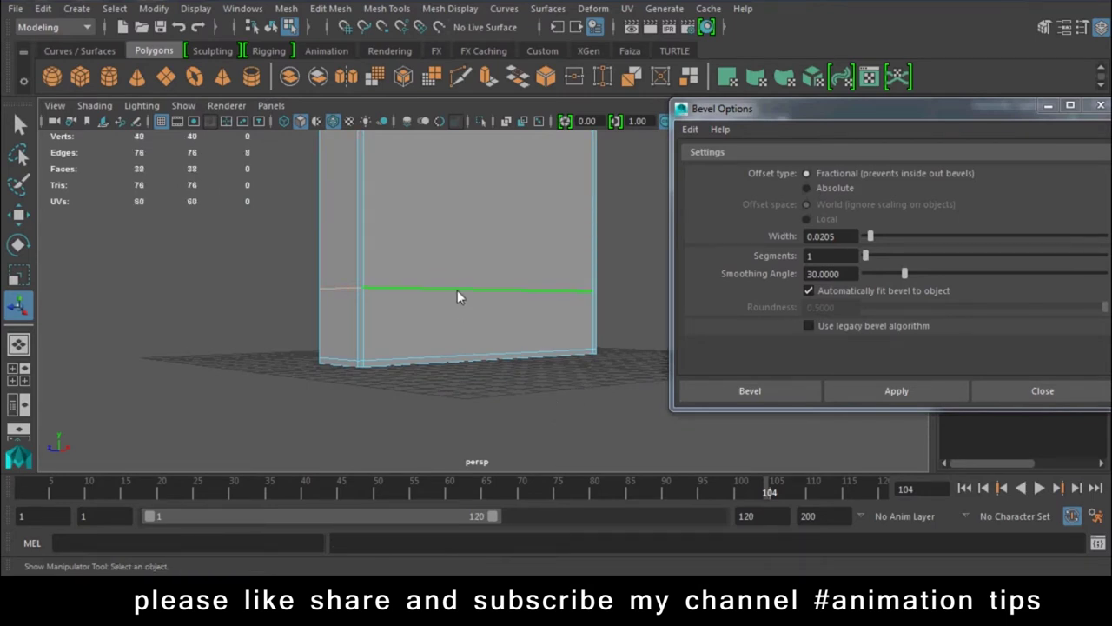
Step: Reset the Bevel Options to default settings and edit the Segments field
click(895, 391)
click(689, 128)
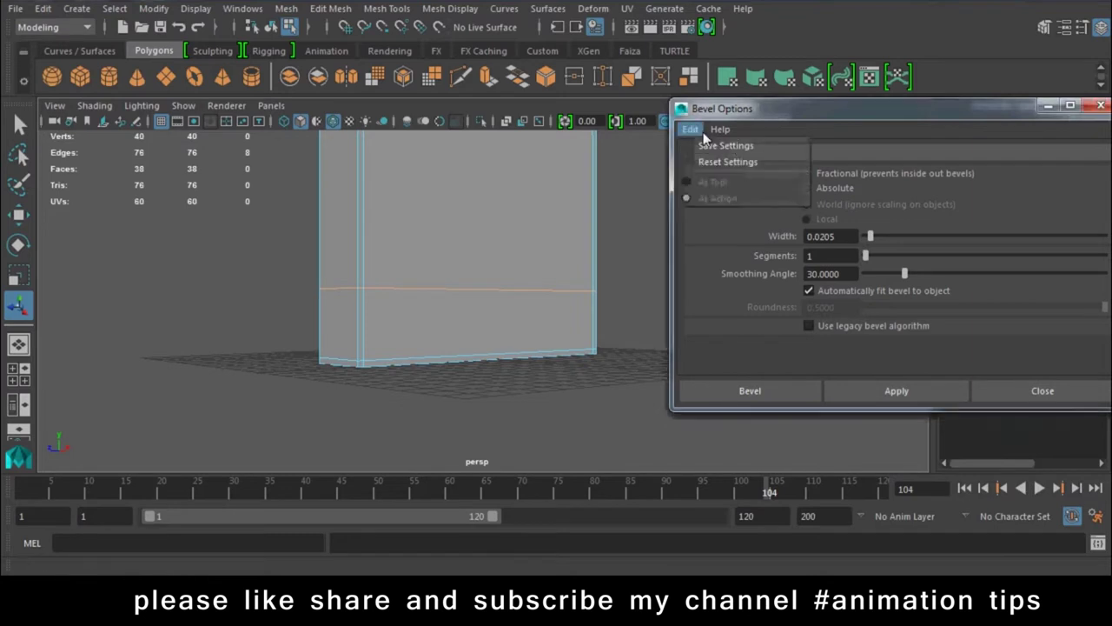
click(718, 161)
click(839, 258)
double_click(837, 260)
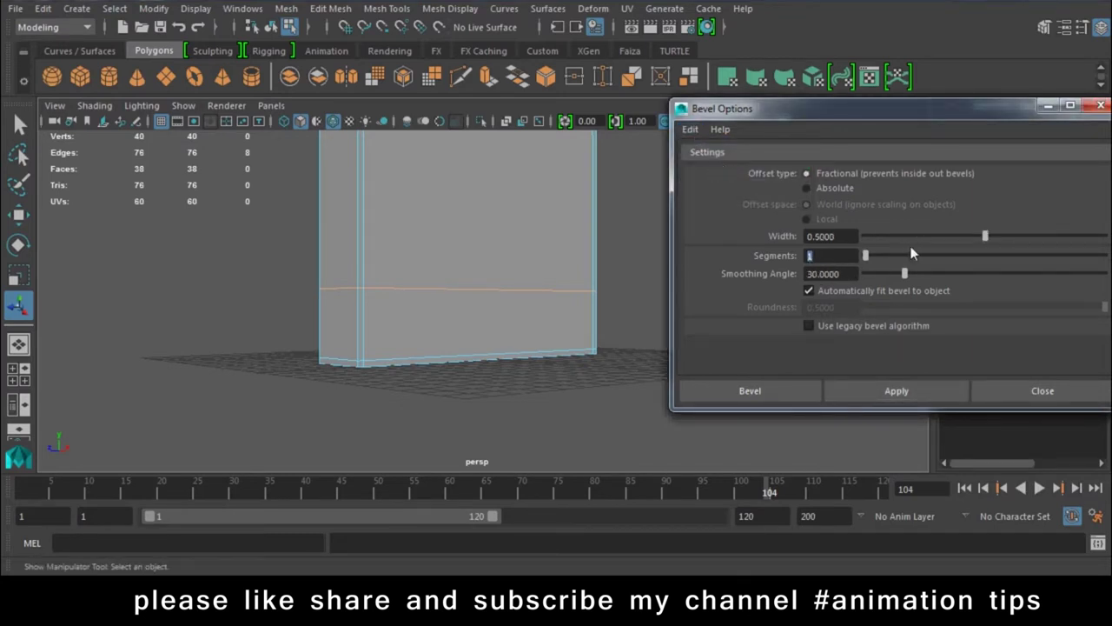
Step: Test bevels at the default width and at 0.1438, undoing each
click(891, 392)
scroll(529, 370, up, 2)
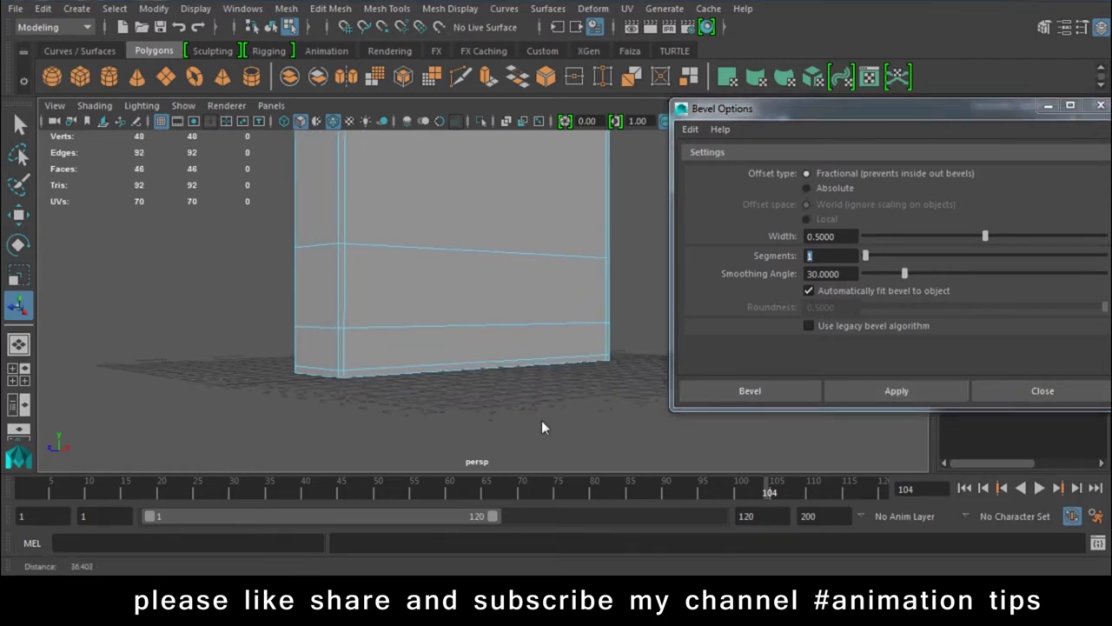
key(ctrl+z)
drag(985, 236, 899, 233)
click(895, 390)
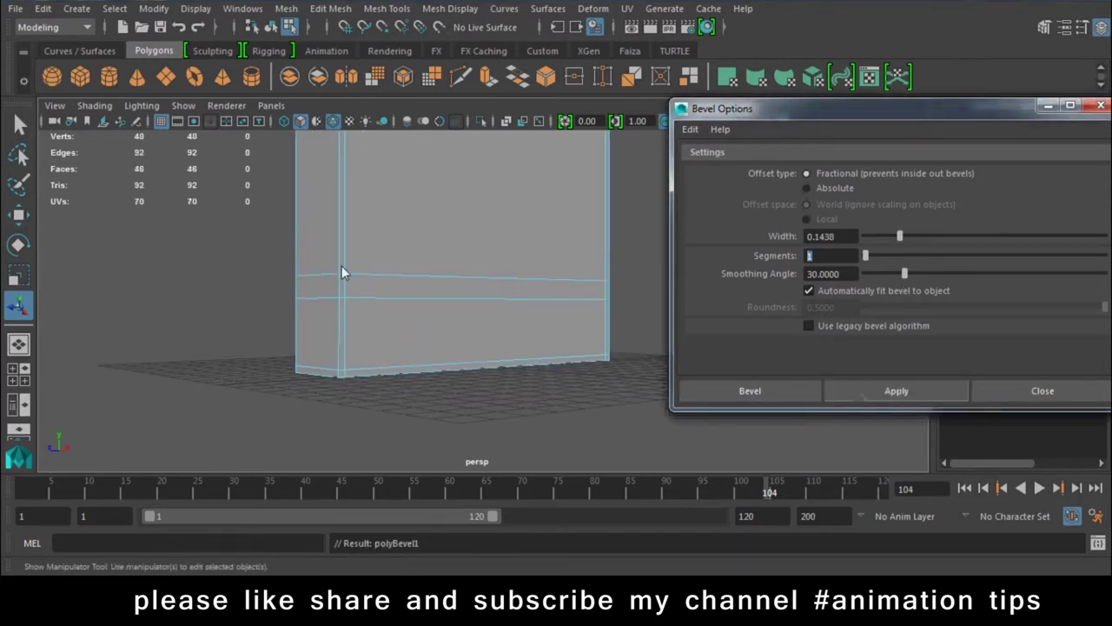
scroll(408, 313, up, 1)
key(ctrl+z)
Step: Apply a 0.0616-width, 1-segment bevel to the edge and close Bevel Options
drag(888, 241, 880, 235)
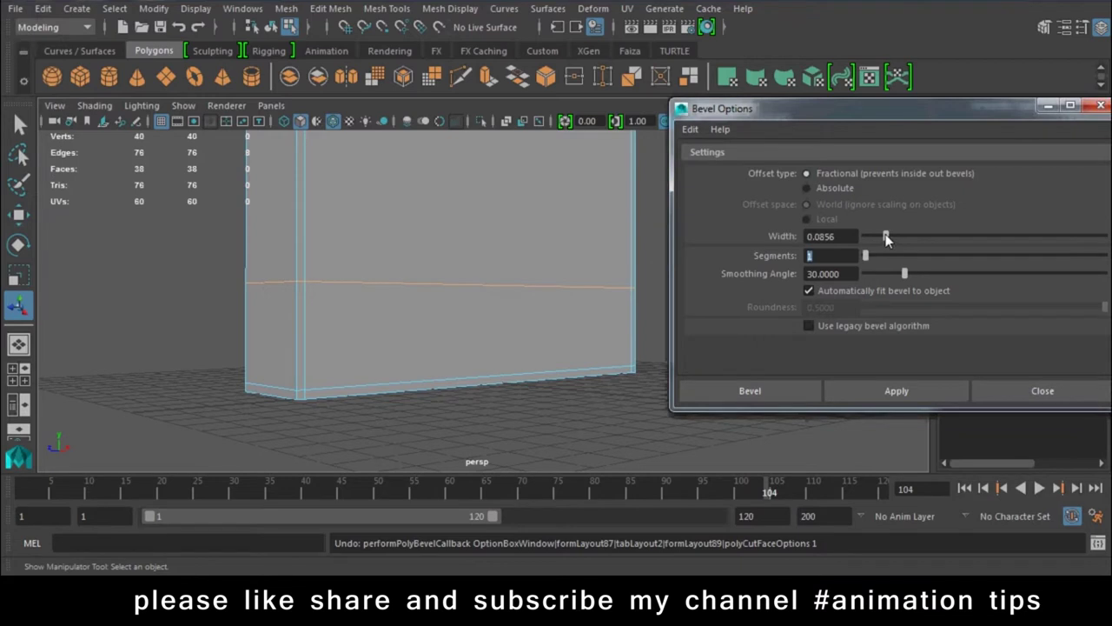
click(869, 393)
scroll(422, 400, down, 2)
alt+drag(423, 395, 472, 365)
mouse_move(513, 306)
alt+mouse_down()
mouse_move(481, 300)
mouse_move(463, 321)
mouse_move(481, 412)
mouse_move(434, 266)
mouse_move(472, 298)
alt+mouse_up()
scroll(462, 321, up, 1)
click(1055, 391)
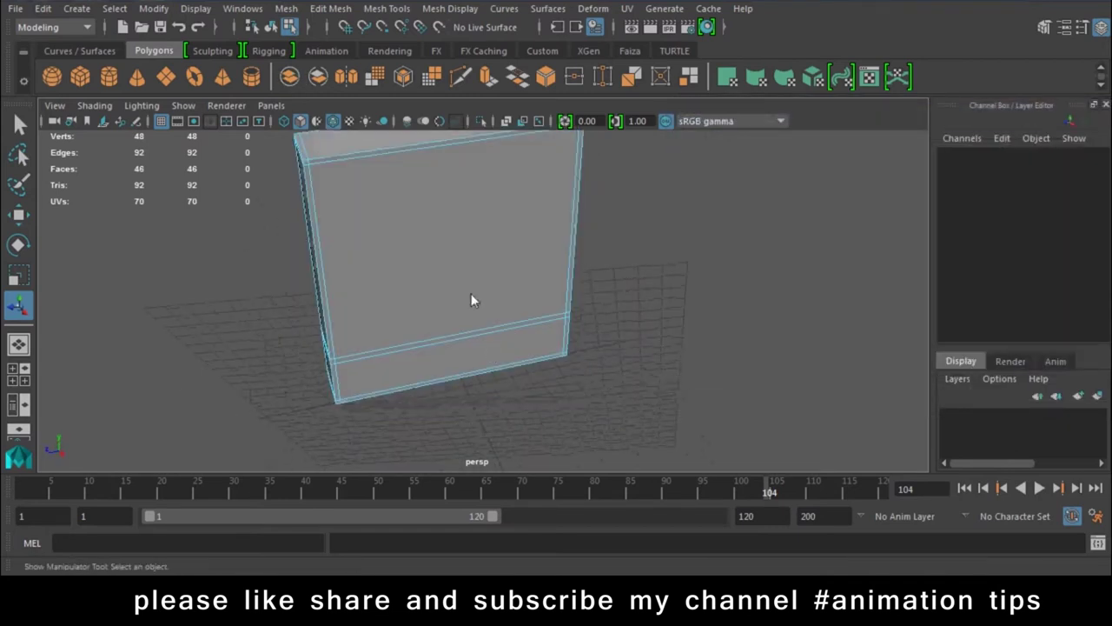
Step: Insert two vertical edge loops and scale them together into a thin central divider
click(387, 7)
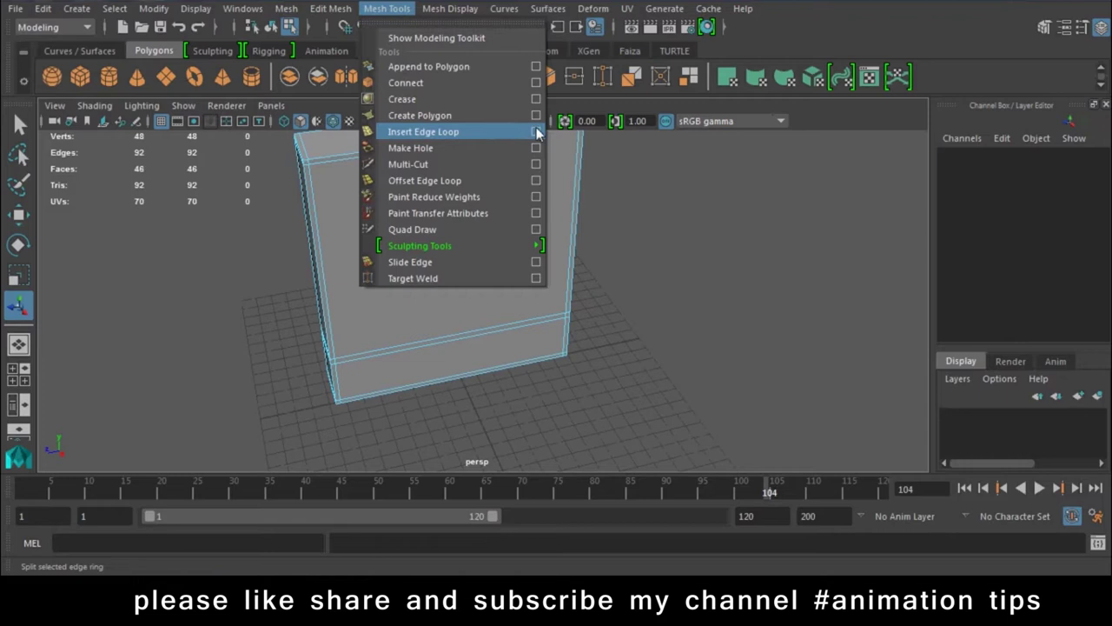
click(535, 132)
click(168, 241)
click(508, 104)
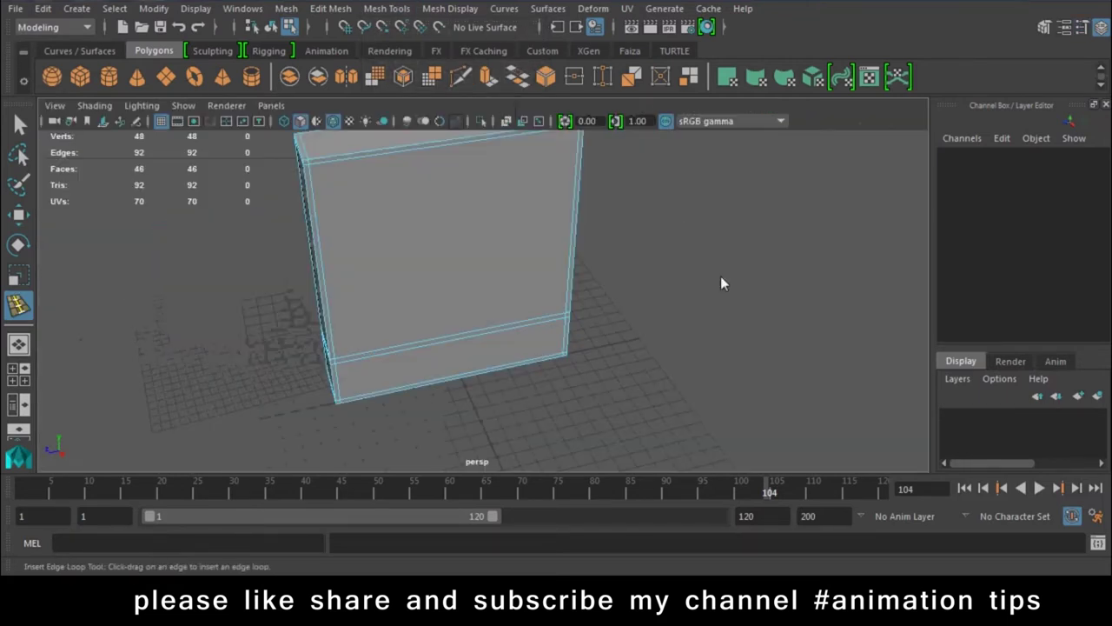
click(427, 148)
scroll(494, 344, down, 3)
scroll(469, 344, down, 2)
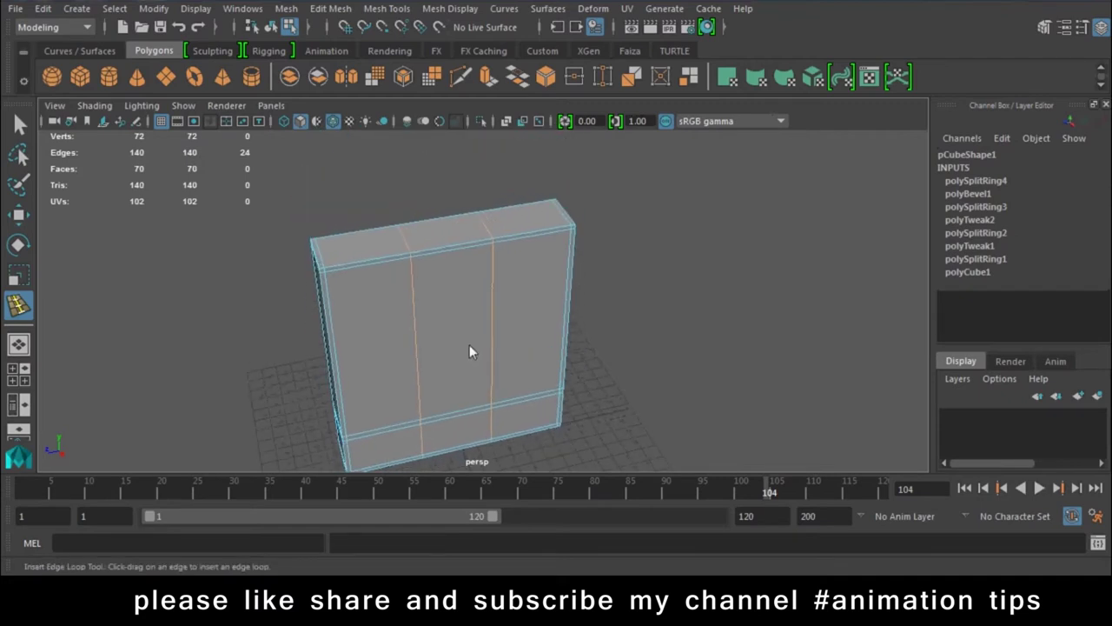
key(r)
drag(374, 355, 445, 360)
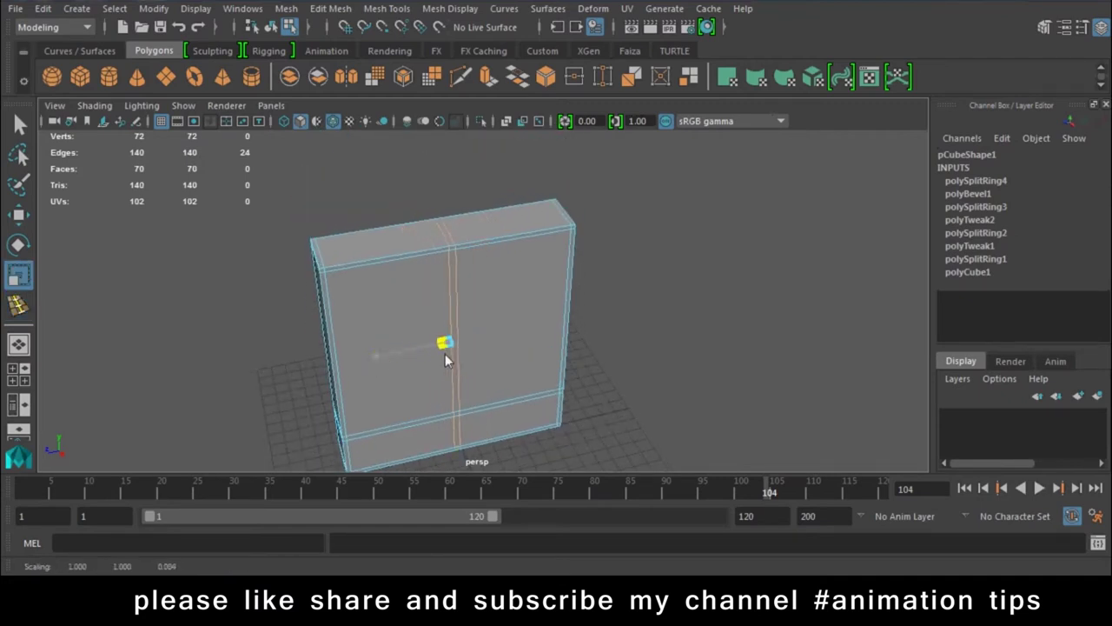
Step: Select the four front faces of the box's upper and lower compartments
right_drag(541, 148, 541, 183)
mouse_move(541, 183)
alt+mouse_down()
mouse_move(594, 361)
mouse_move(712, 323)
alt+mouse_up()
click(557, 263)
shift+click(449, 323)
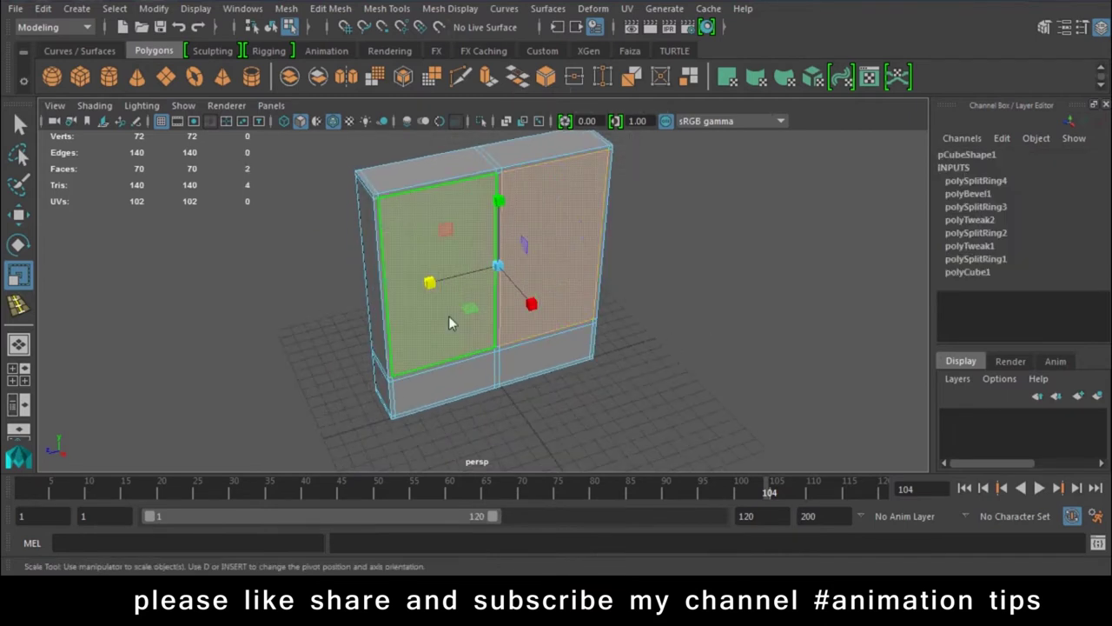
shift+click(460, 382)
mouse_move(496, 371)
alt+right_down()
mouse_move(510, 340)
mouse_move(651, 486)
alt+right_up()
mouse_move(446, 310)
alt+right_down()
mouse_move(600, 367)
mouse_move(592, 343)
alt+right_up()
shift+click(499, 337)
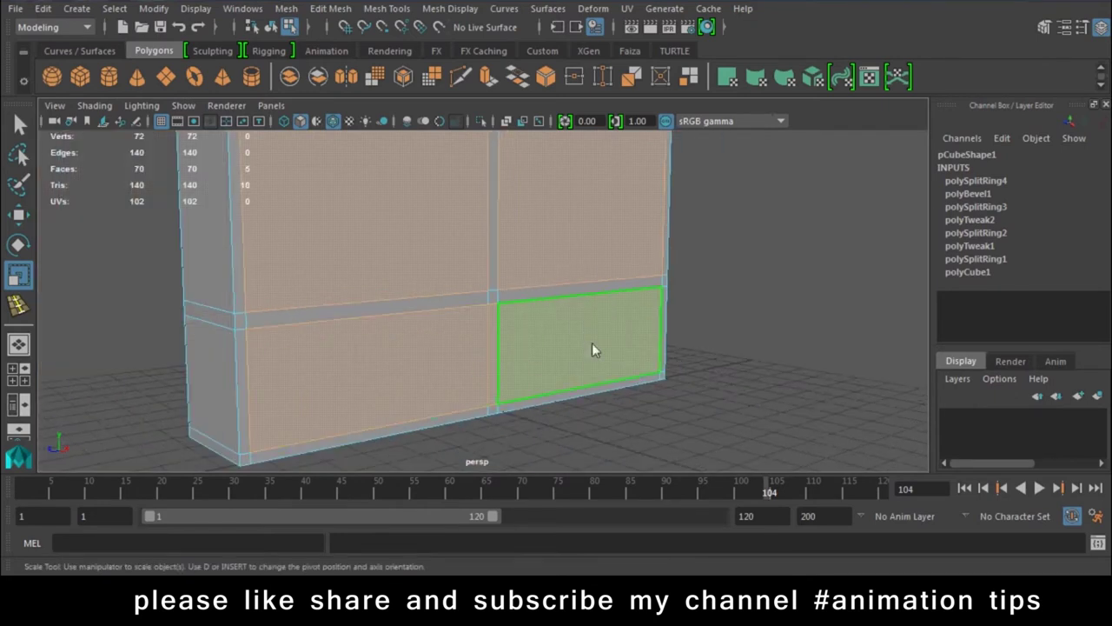
alt+right_drag(523, 353, 574, 518)
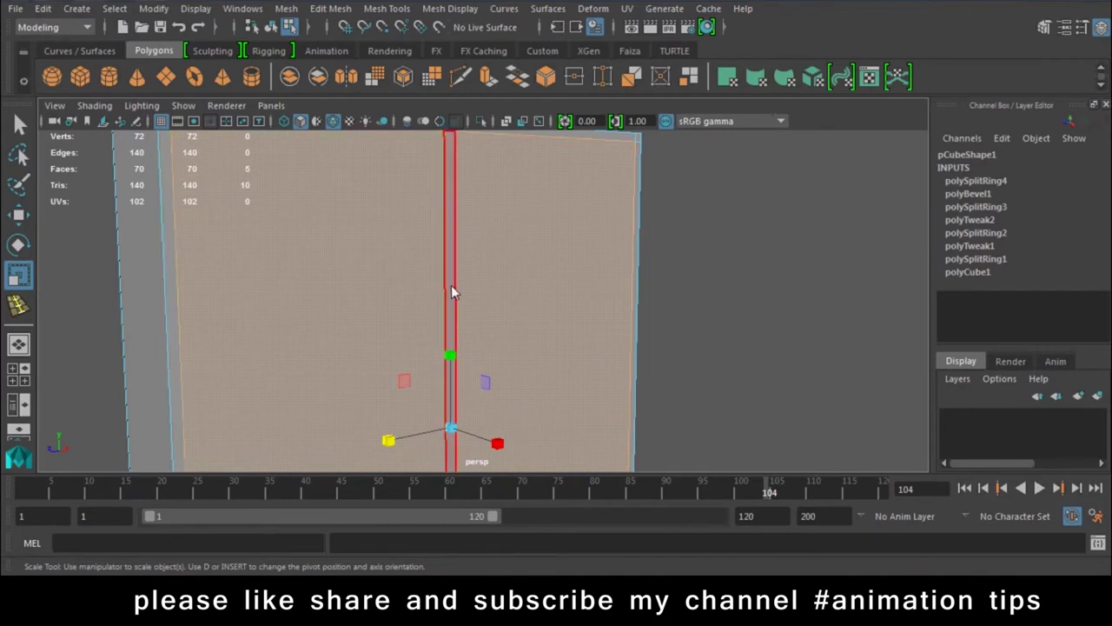
alt+right_drag(496, 399, 513, 320)
alt+drag(514, 319, 423, 223)
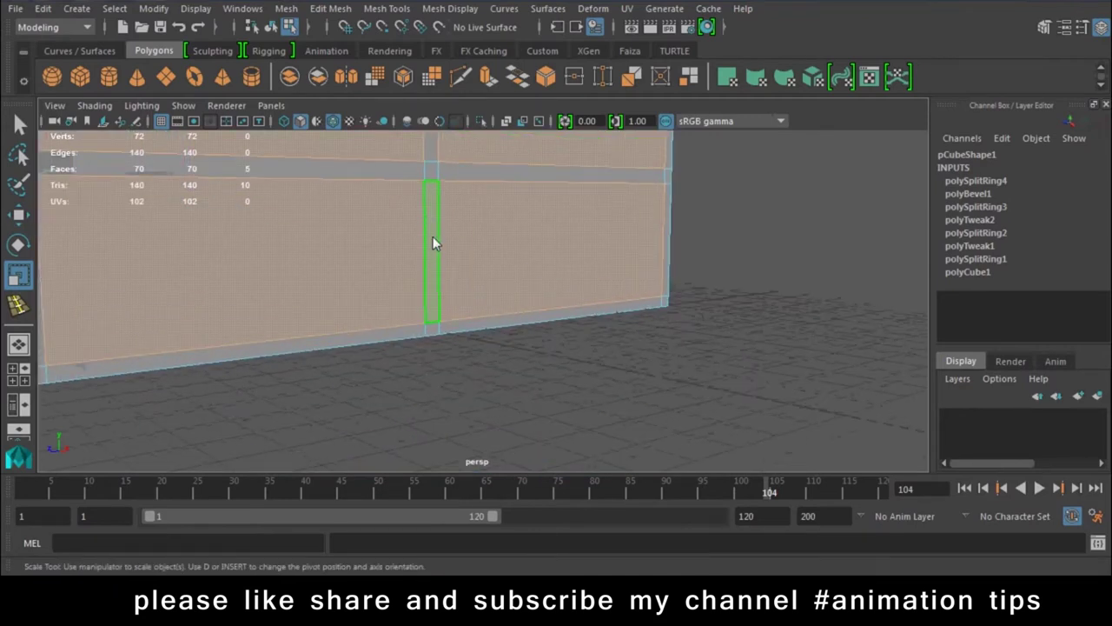
click(432, 250)
Step: Extrude the front faces inward to hollow out the compartments, then show the cabinet opaque
key(ctrl+e)
alt+drag(452, 261, 436, 255)
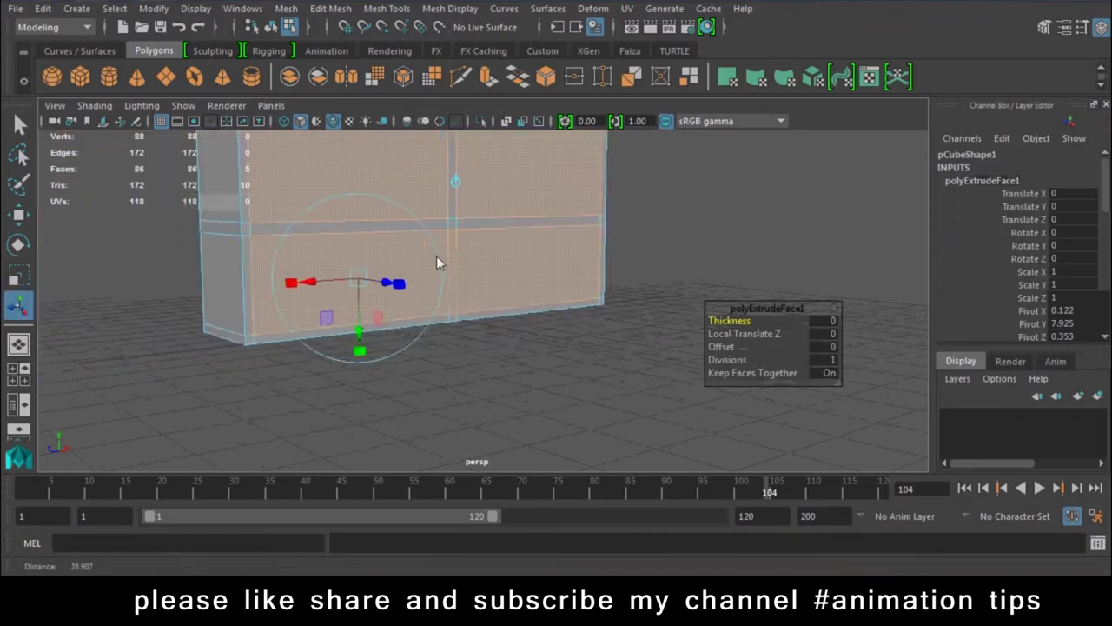
alt+right_drag(436, 256, 408, 287)
mouse_move(409, 287)
alt+mouse_down()
mouse_move(452, 382)
mouse_move(417, 381)
alt+mouse_up()
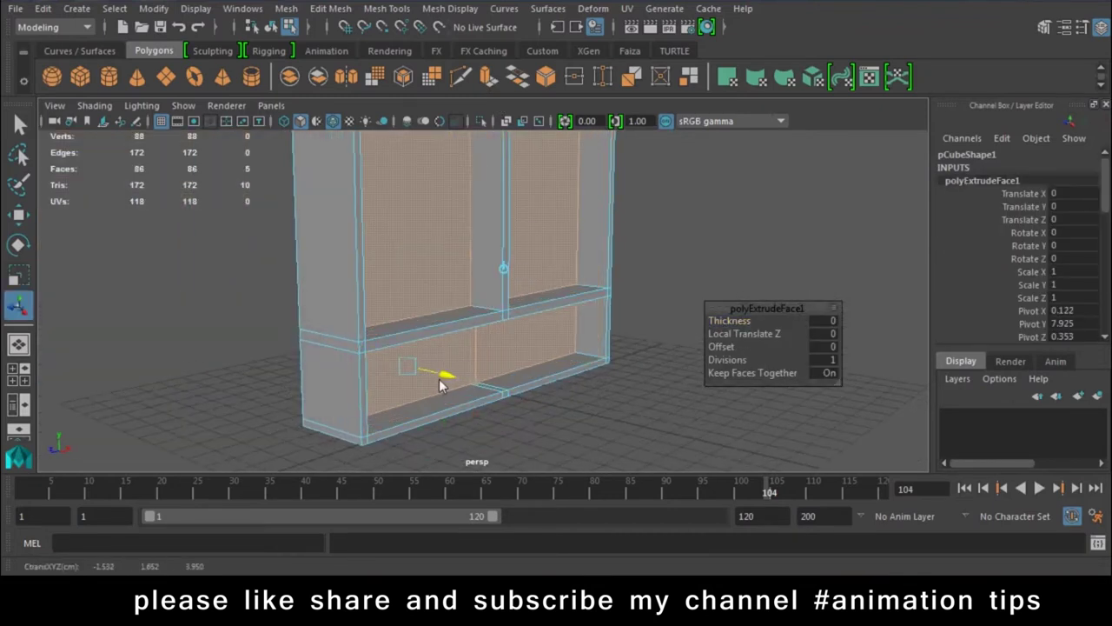
click(716, 452)
mouse_move(657, 399)
alt+mouse_down()
mouse_move(549, 326)
mouse_move(517, 336)
alt+mouse_up()
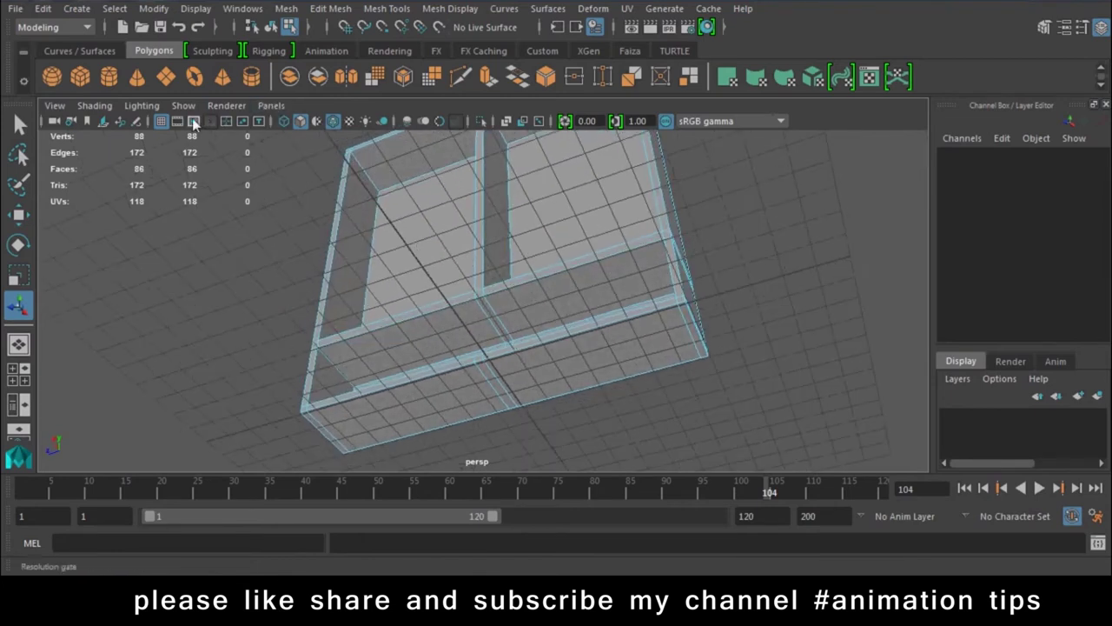
click(161, 123)
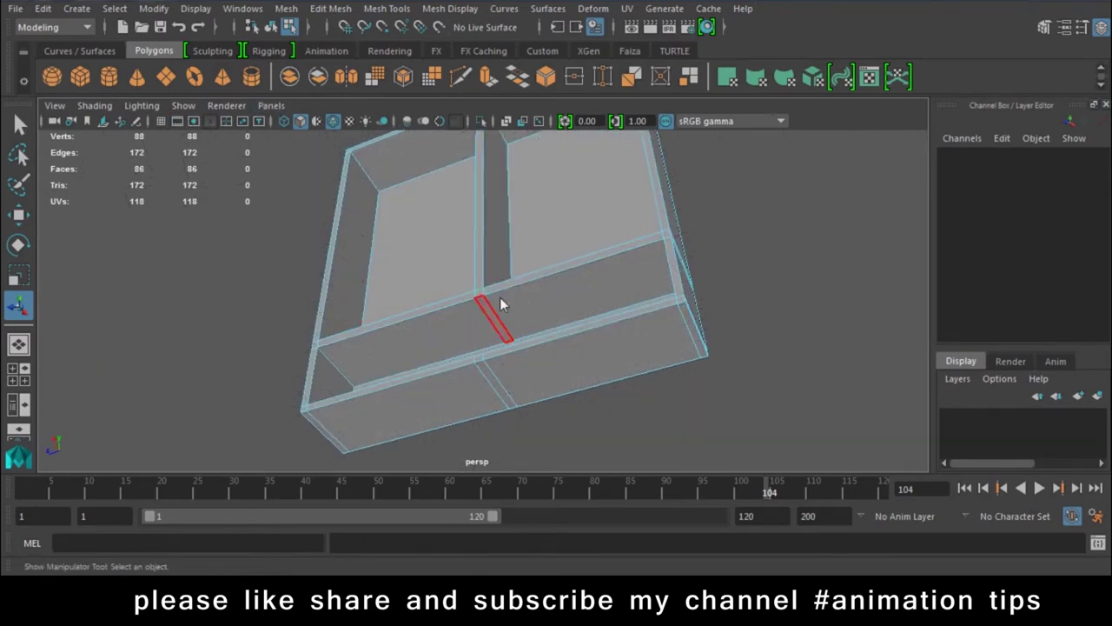
mouse_move(496, 353)
alt+mouse_down()
mouse_move(491, 363)
mouse_move(516, 321)
alt+mouse_up()
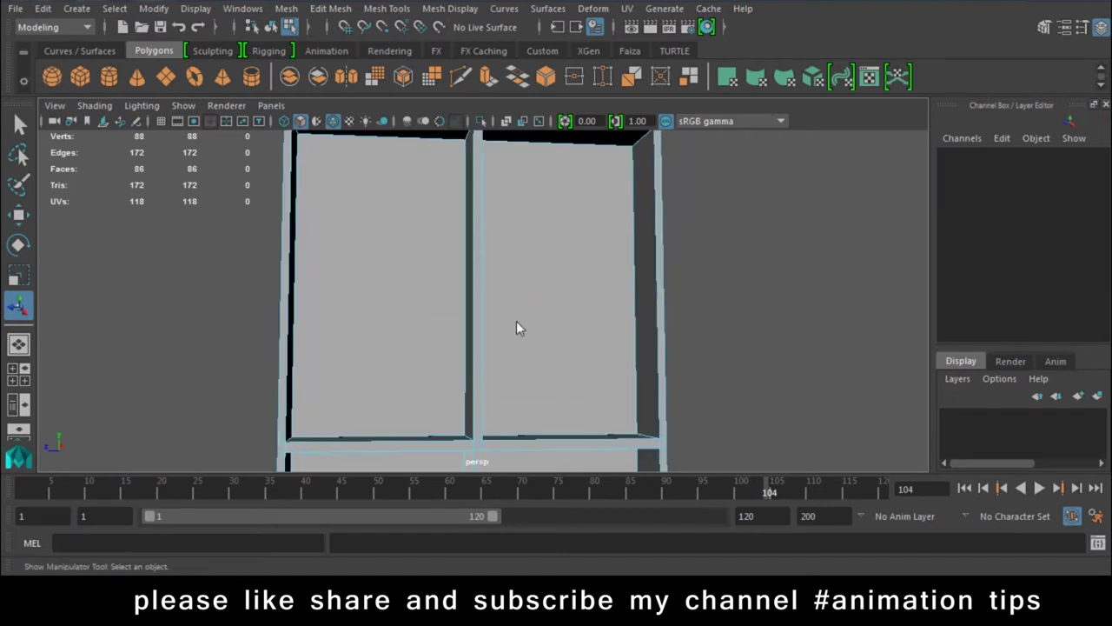
mouse_move(491, 249)
alt+mouse_down()
mouse_move(478, 288)
mouse_move(491, 237)
alt+mouse_up()
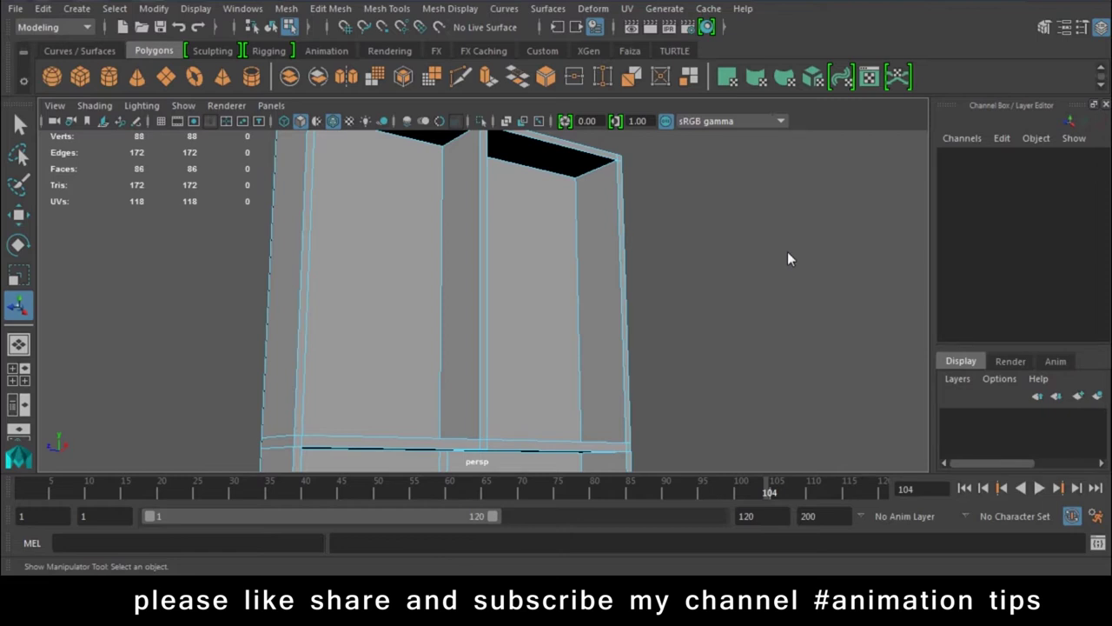
scroll(787, 252, down, 3)
scroll(818, 316, down, 3)
Step: In Object Mode, draw a new polygon cube, pCube2, on the grid for the drawer
key(w)
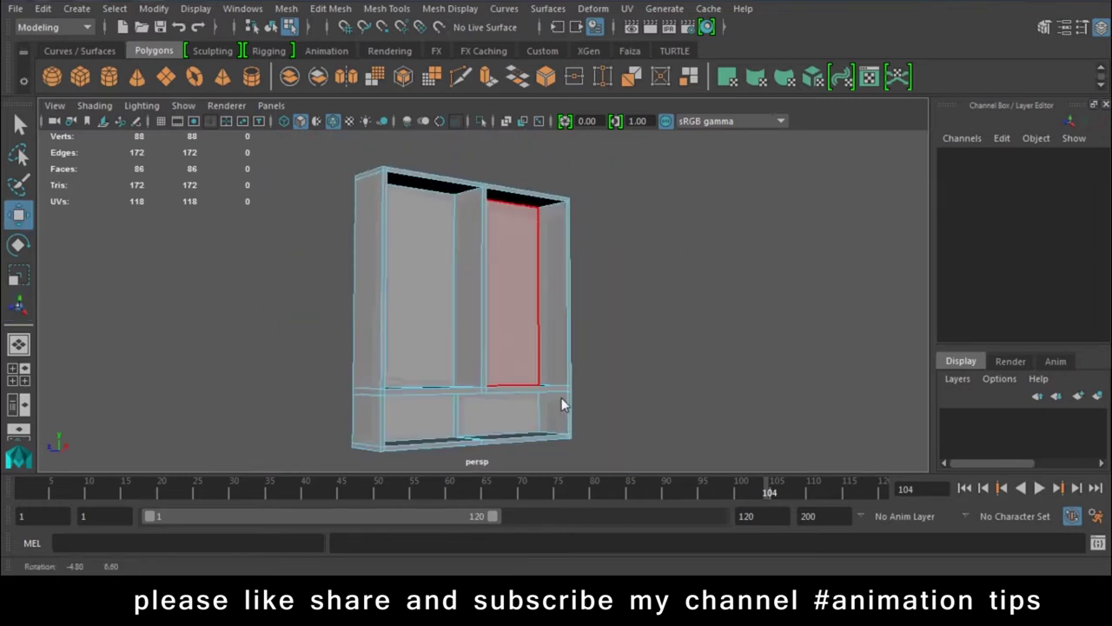
scroll(617, 374, up, 2)
mouse_move(618, 375)
alt+mouse_down()
mouse_move(617, 415)
mouse_move(601, 421)
mouse_move(453, 425)
mouse_move(625, 397)
mouse_move(564, 300)
mouse_move(517, 317)
alt+mouse_up()
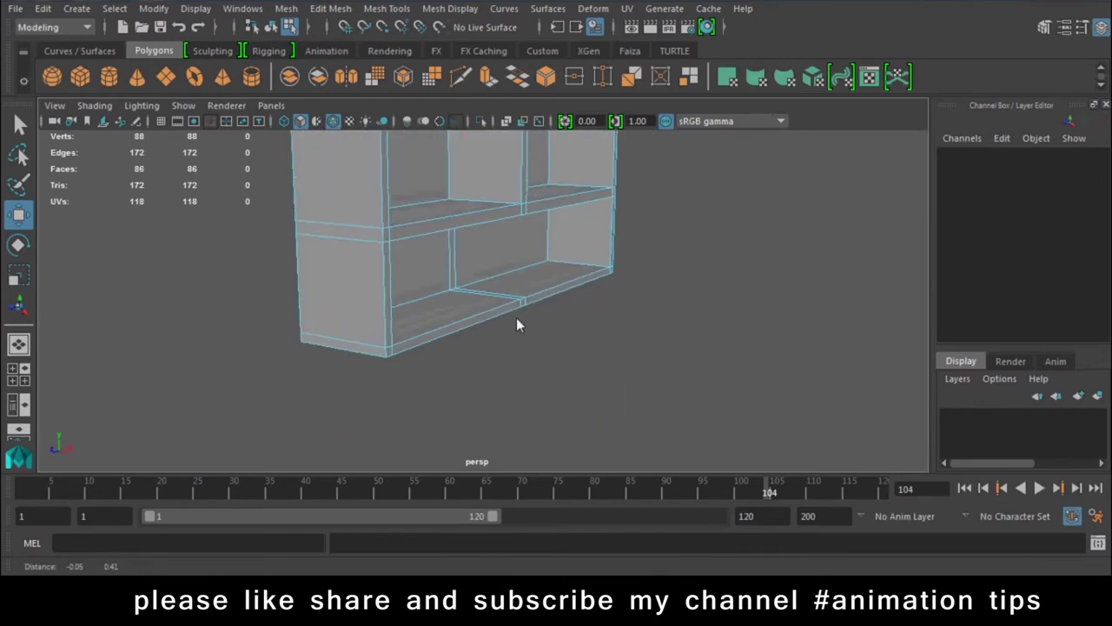
scroll(516, 317, up, 2)
right_drag(444, 163, 521, 113)
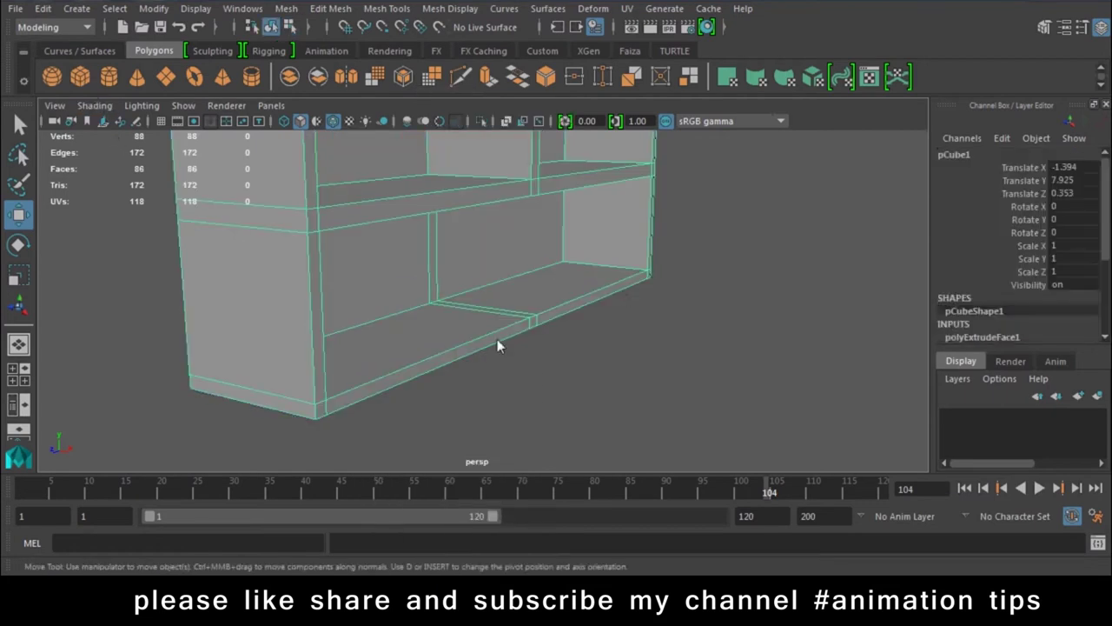
mouse_move(209, 316)
mouse_down()
mouse_move(829, 342)
mouse_move(692, 273)
mouse_move(770, 282)
mouse_move(780, 272)
mouse_move(648, 238)
mouse_move(408, 209)
mouse_move(504, 228)
mouse_up()
Step: Widen the drawer box pCube2 along X to a scale of 1.241
key(r)
mouse_move(536, 273)
alt+mouse_down()
mouse_move(556, 390)
mouse_move(579, 380)
mouse_move(516, 281)
mouse_move(578, 367)
mouse_move(546, 324)
alt+mouse_up()
key(4)
key(e)
key(w)
key(r)
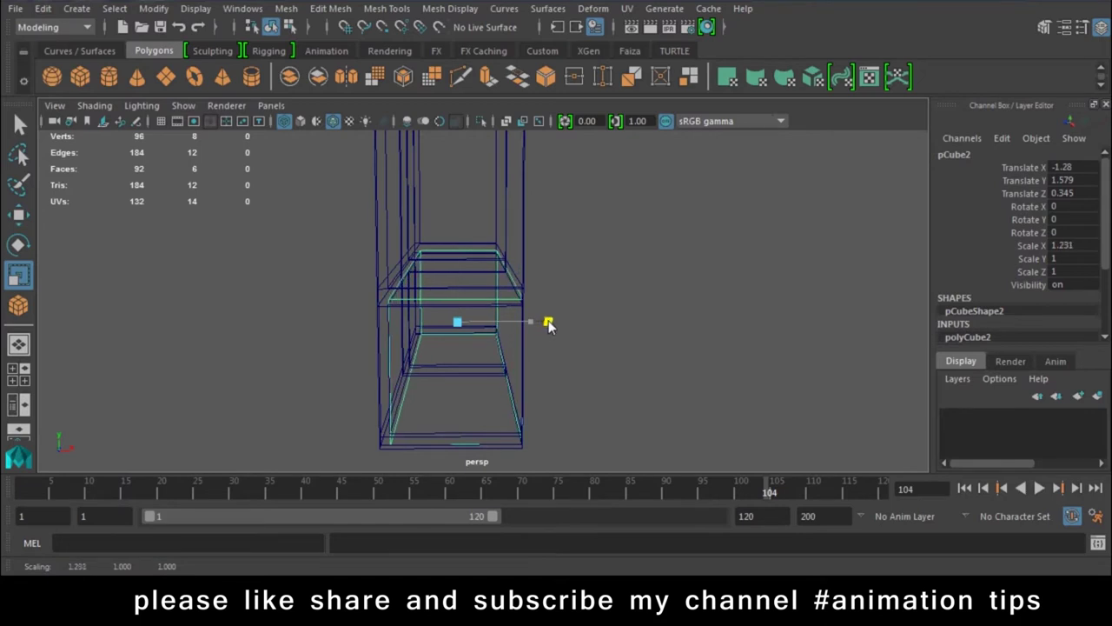
drag(548, 328, 549, 328)
key(w)
mouse_move(661, 354)
alt+mouse_down()
mouse_move(651, 387)
mouse_move(471, 273)
mouse_move(461, 233)
alt+mouse_up()
key(5)
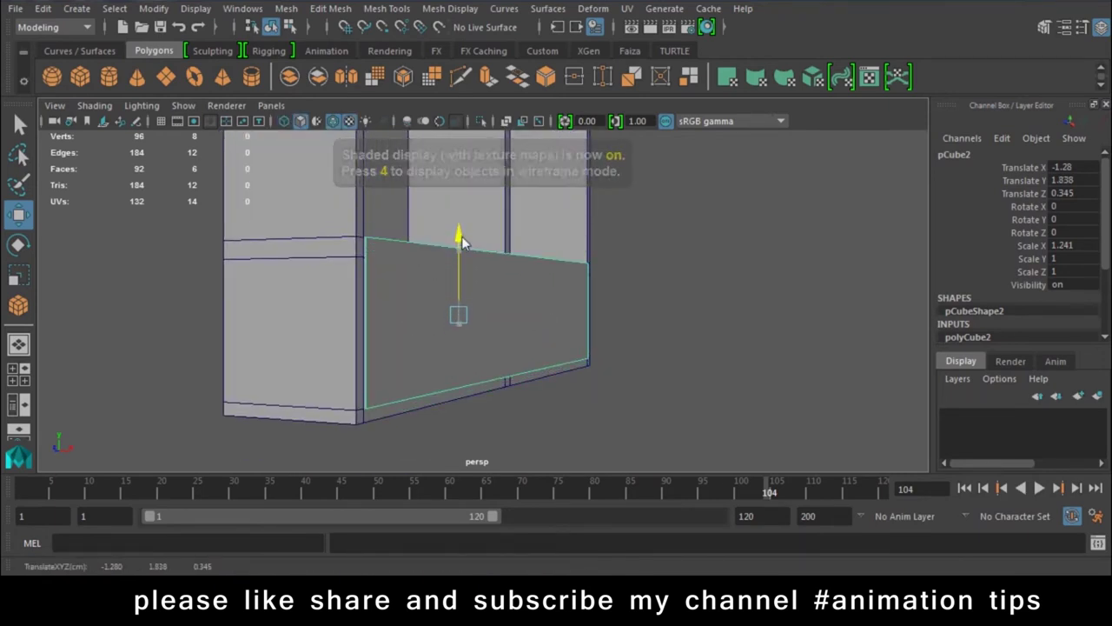
Step: Raise pCube2 to the lower compartment and slide it out to Translate X 1.493
right_drag(526, 236, 576, 184)
mouse_move(576, 183)
alt+mouse_down()
mouse_move(432, 286)
mouse_move(476, 316)
alt+mouse_up()
click(432, 286)
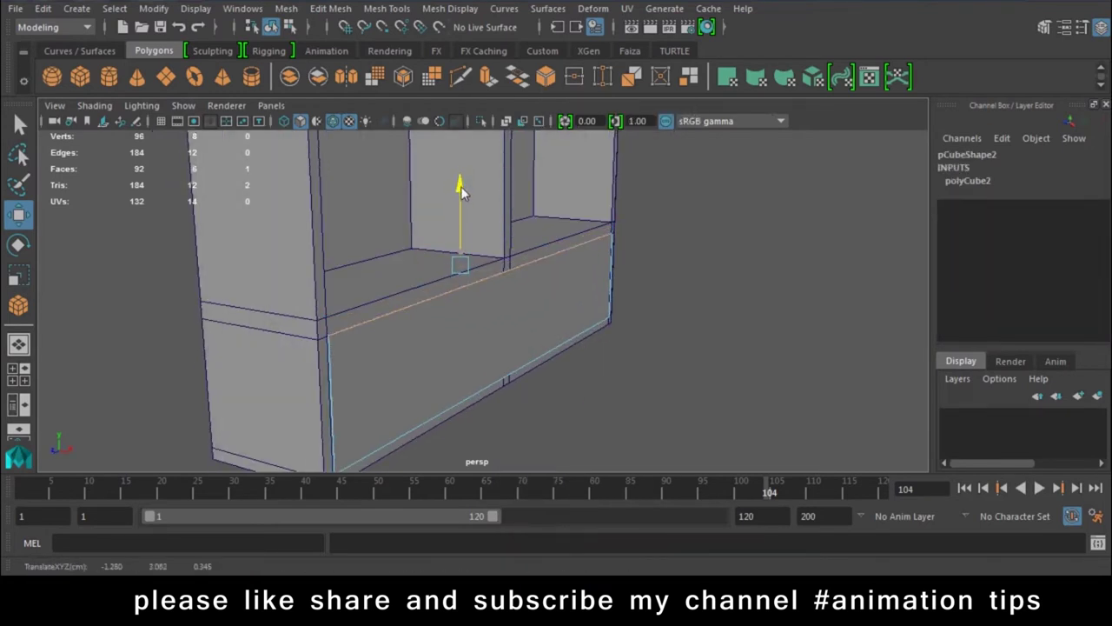
right_drag(476, 316, 541, 114)
click(408, 333)
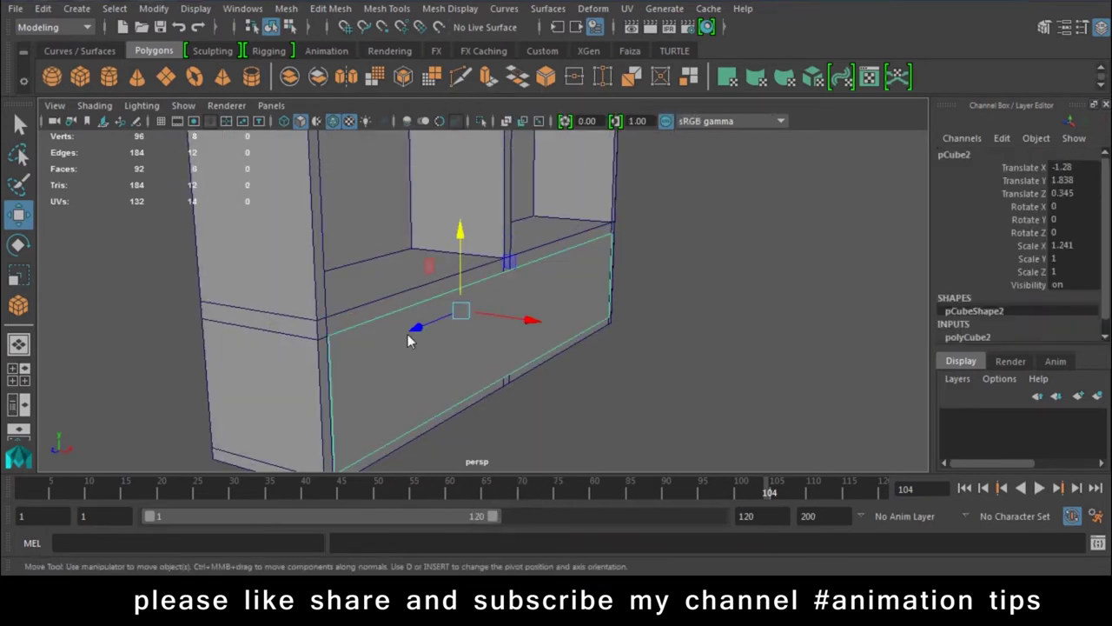
alt+drag(407, 334, 603, 382)
mouse_move(529, 320)
mouse_down()
mouse_move(654, 340)
mouse_move(638, 340)
mouse_move(639, 378)
mouse_move(543, 327)
mouse_up()
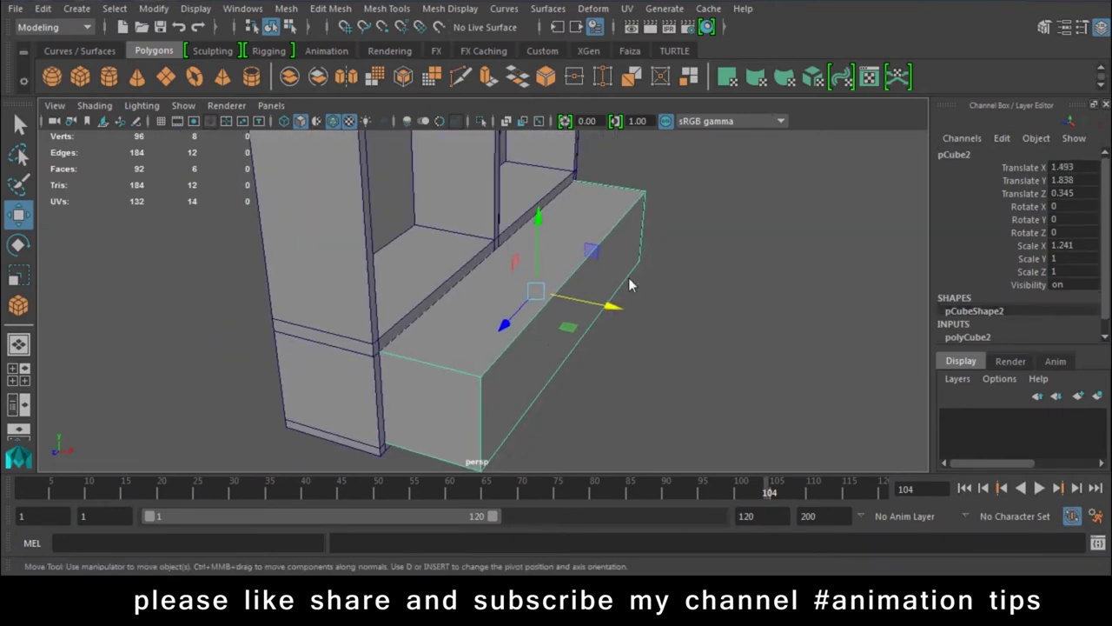
Step: Extrude the drawer box's top face and shrink it slightly to form a rim
right_drag(640, 205, 640, 244)
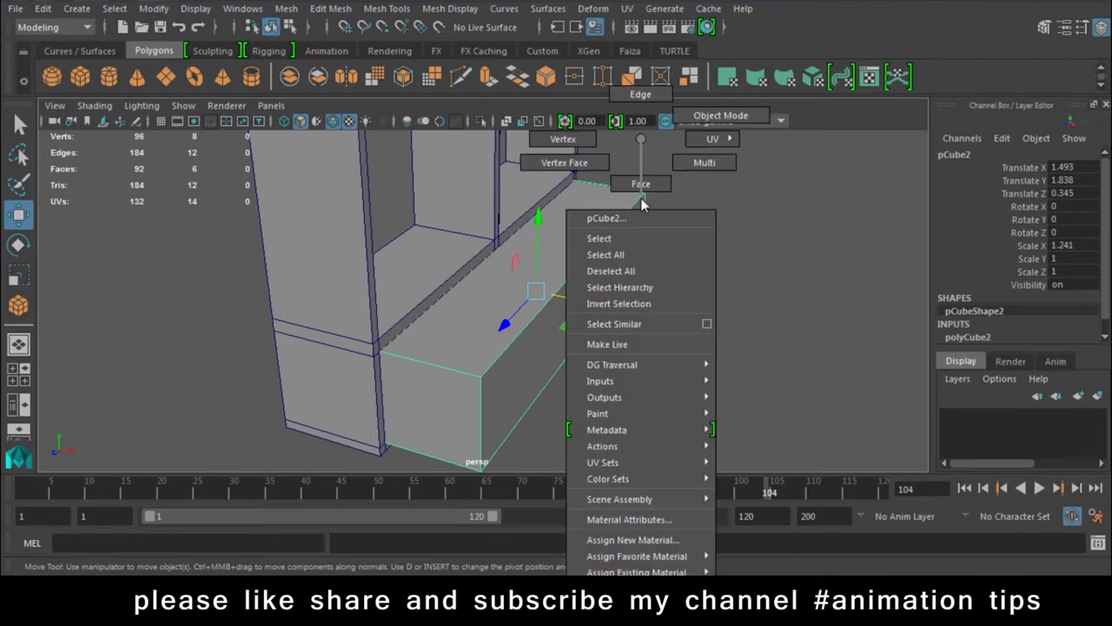
click(561, 224)
scroll(463, 319, up, 2)
scroll(463, 320, up, 1)
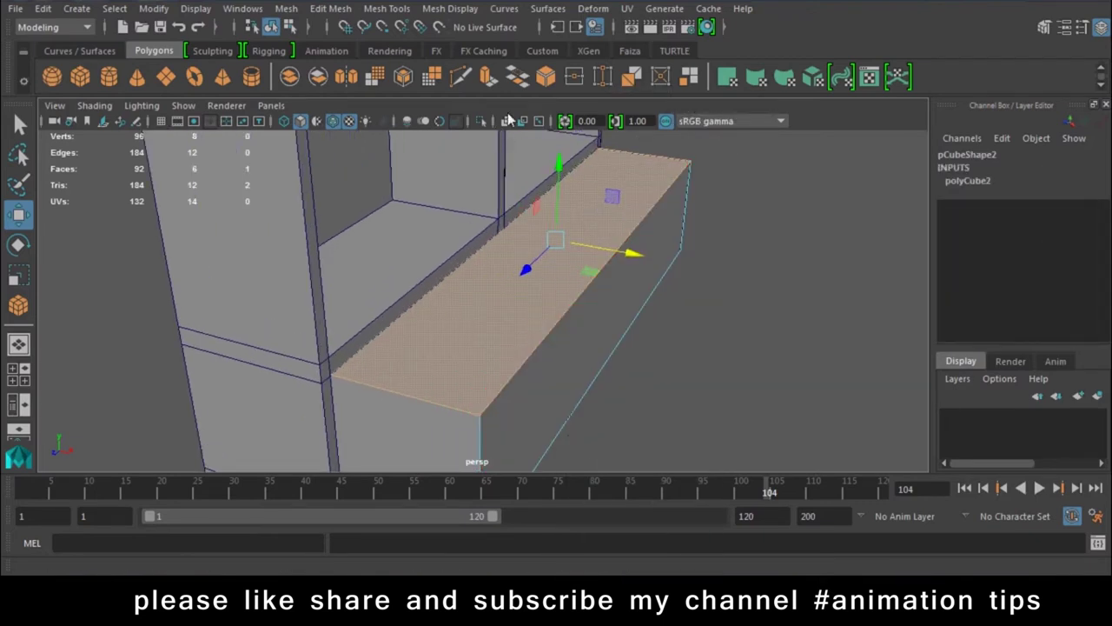
click(489, 78)
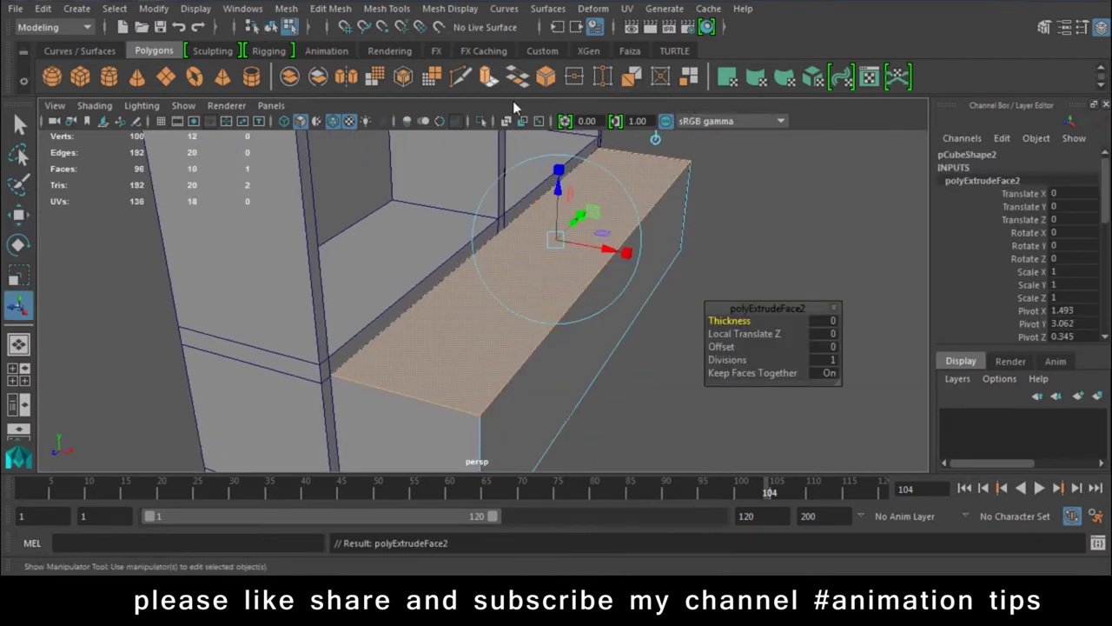
drag(560, 176, 558, 247)
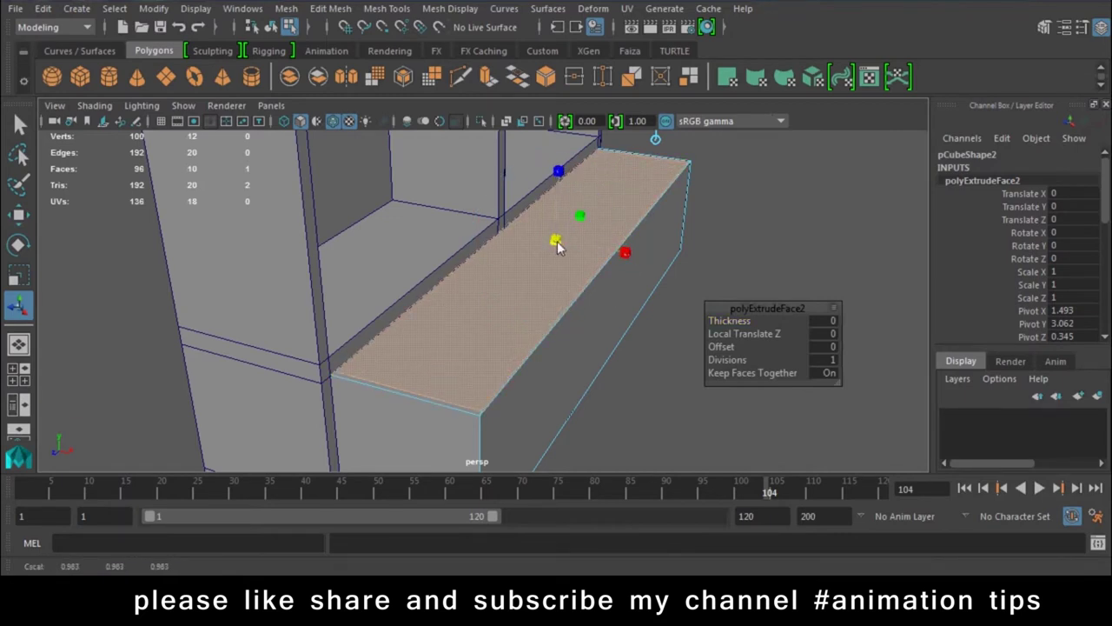
drag(556, 246, 585, 217)
Step: Extrude the inset top face again and push it down to hollow the drawer
click(739, 292)
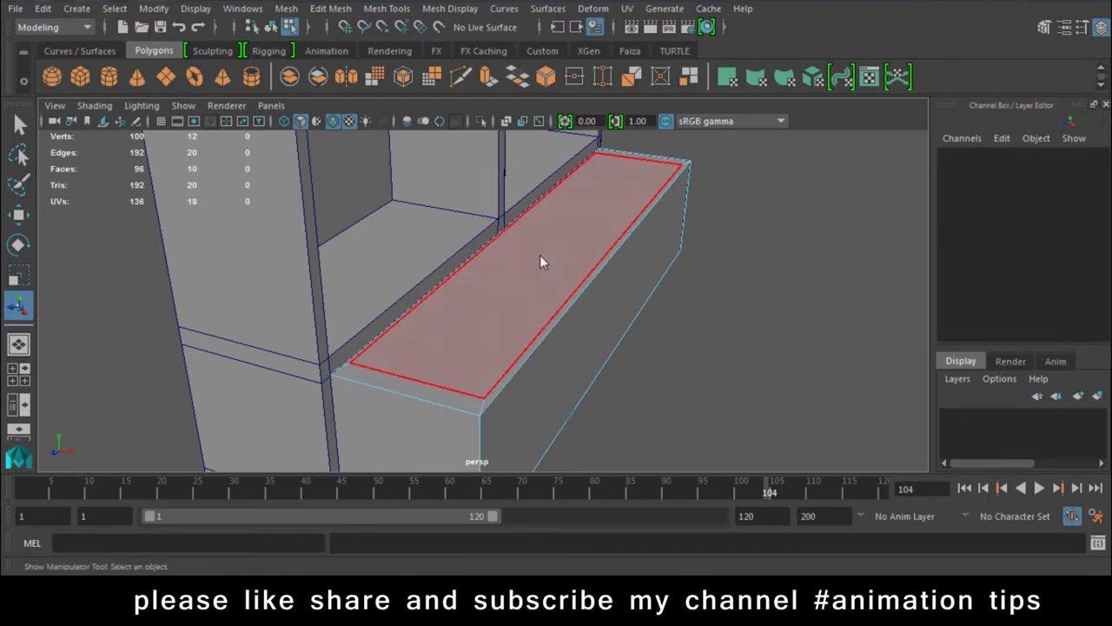
click(578, 253)
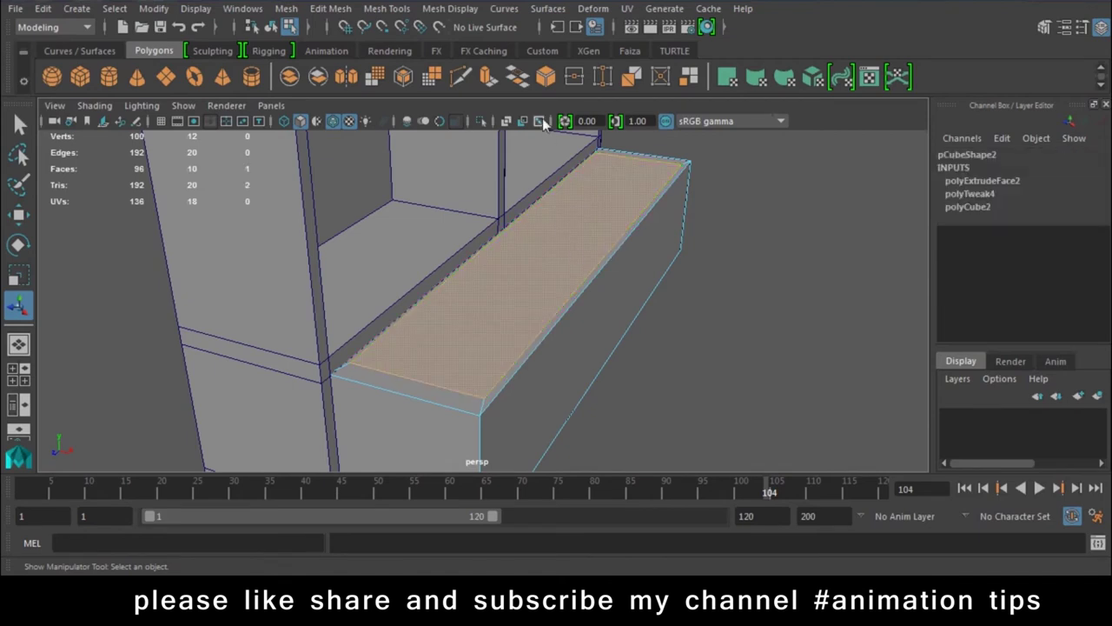
click(488, 78)
drag(561, 191, 556, 292)
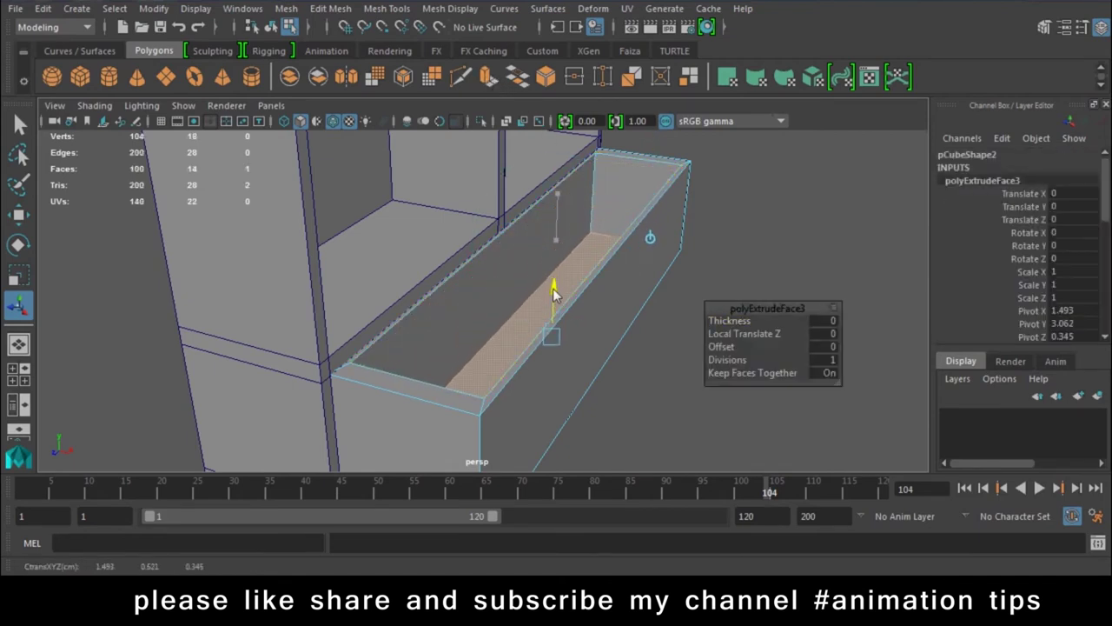
Step: Reselect the whole drawer box and undo the rim and hollowing extrusions
right_drag(626, 211, 726, 116)
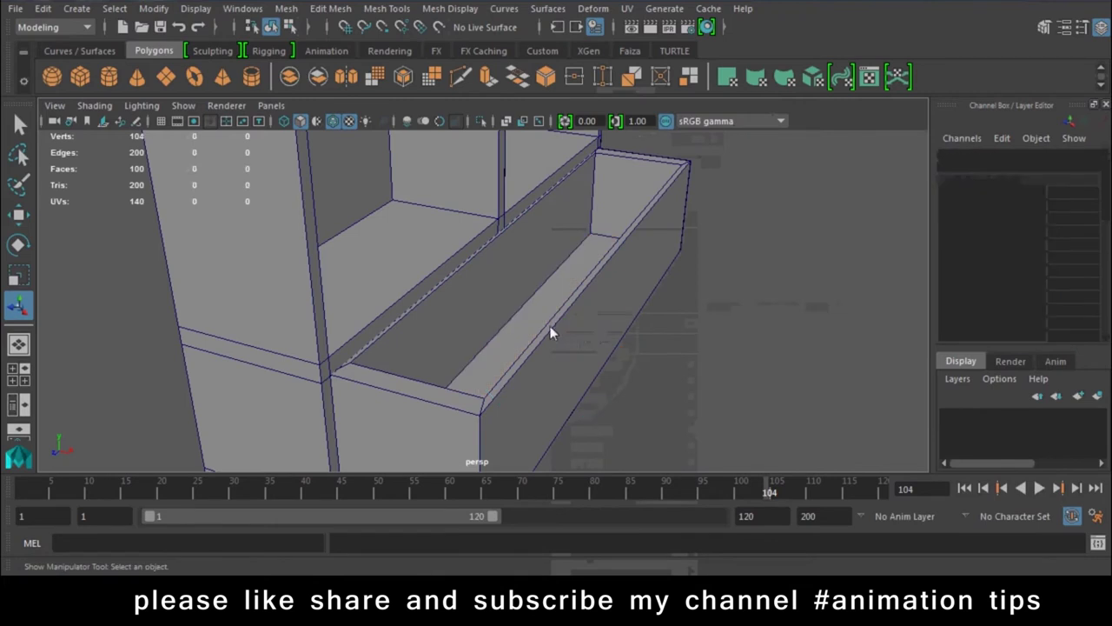
alt+drag(550, 326, 627, 377)
alt+right_drag(626, 377, 550, 406)
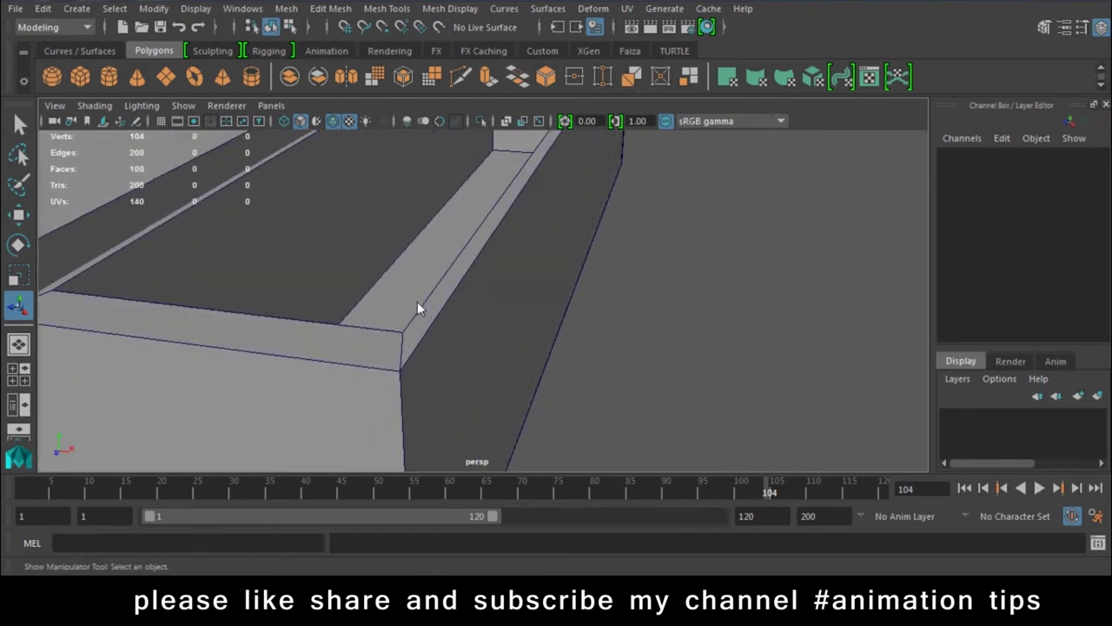
alt+right_drag(421, 309, 383, 272)
mouse_move(383, 272)
alt+mouse_down()
mouse_move(523, 344)
mouse_move(538, 296)
mouse_move(463, 314)
mouse_move(634, 380)
mouse_move(578, 410)
mouse_move(442, 417)
mouse_move(500, 450)
mouse_move(438, 406)
mouse_move(502, 425)
mouse_move(561, 369)
alt+mouse_up()
click(556, 317)
key(w)
key(ctrl+z)
key(ctrl+z)
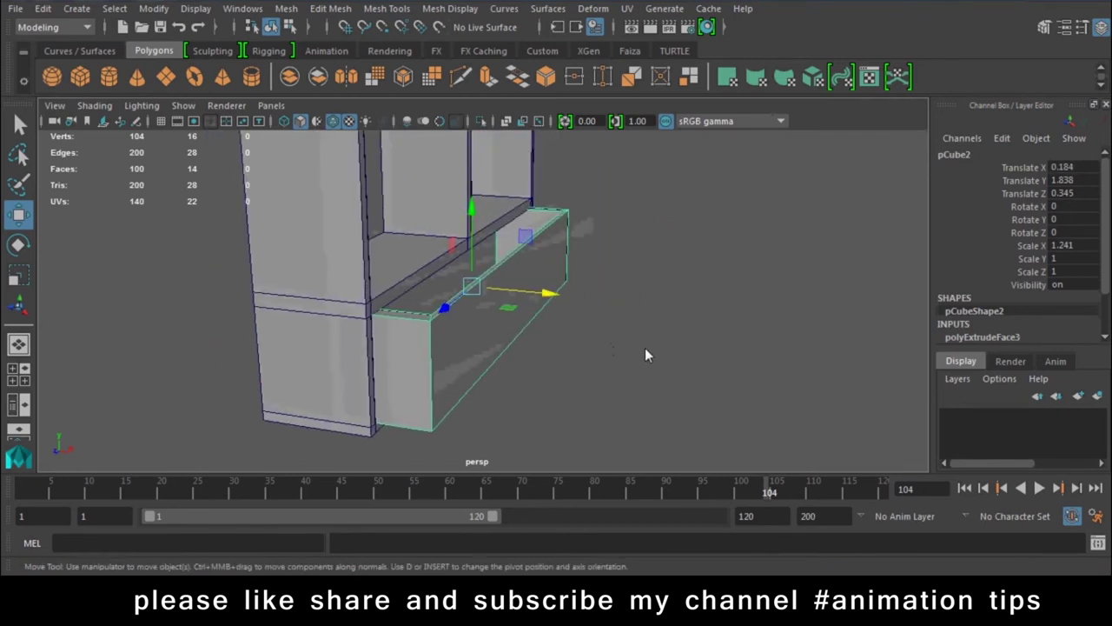
key(ctrl+z)
key(ctrl+z)
key(ctrl+z)
key(ctrl+z)
key(ctrl+z)
key(ctrl+z)
key(ctrl+z)
key(ctrl+z)
key(ctrl+z)
key(ctrl+z)
key(ctrl+z)
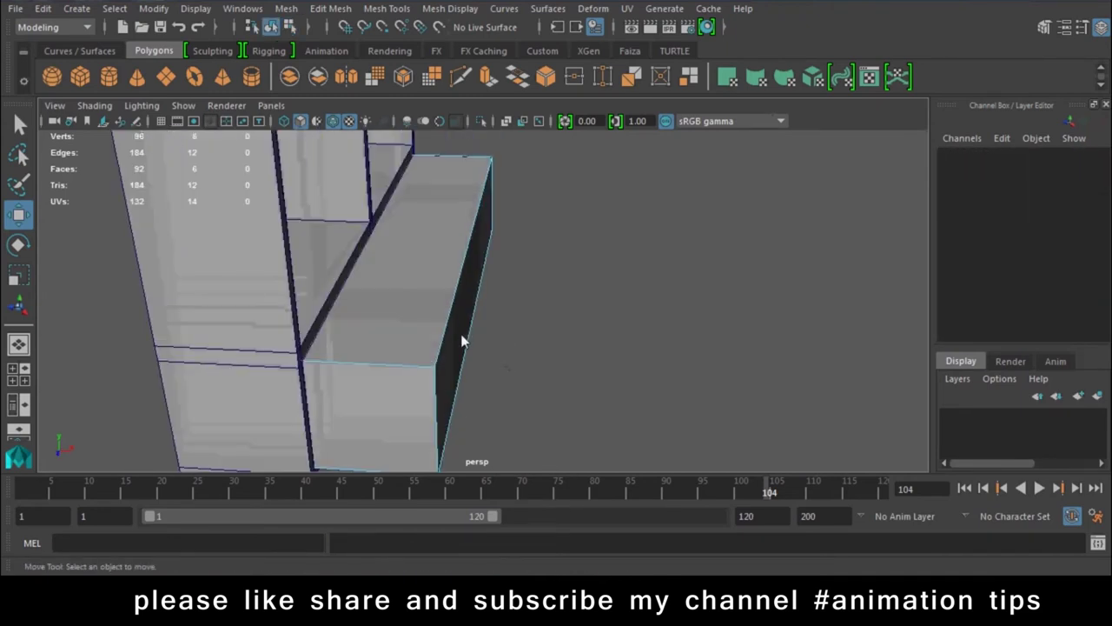
Step: Extrude the box's top face once more, then undo that extrusion
right_drag(442, 179, 434, 184)
click(434, 208)
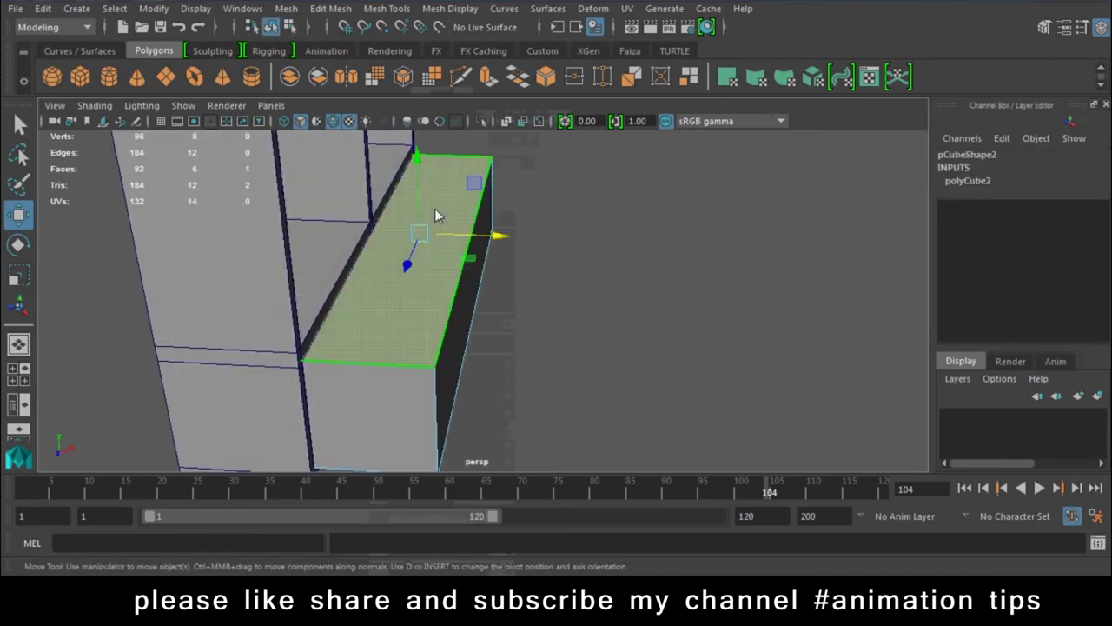
click(489, 80)
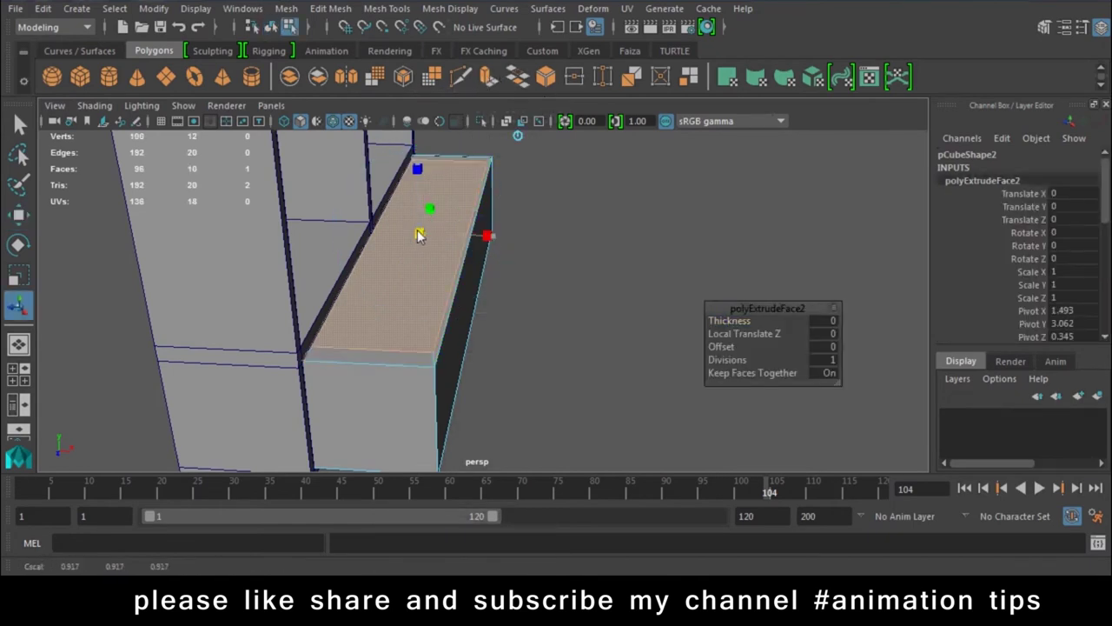
key(ctrl+z)
key(ctrl+z)
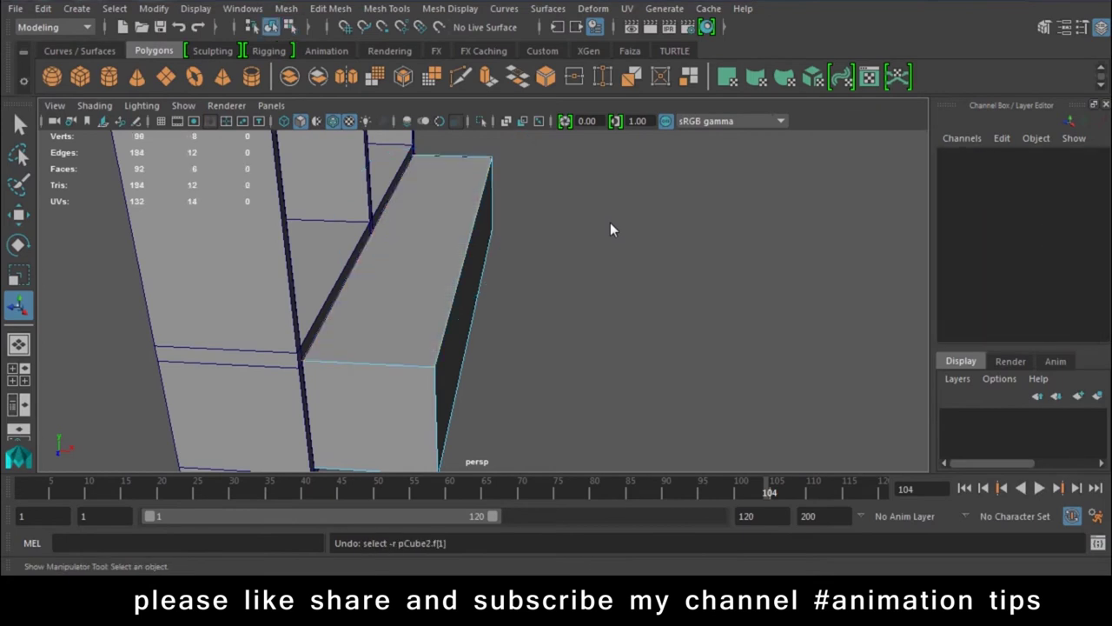
Step: Insert edge loops across the drawer box's front and scale them outward
click(389, 9)
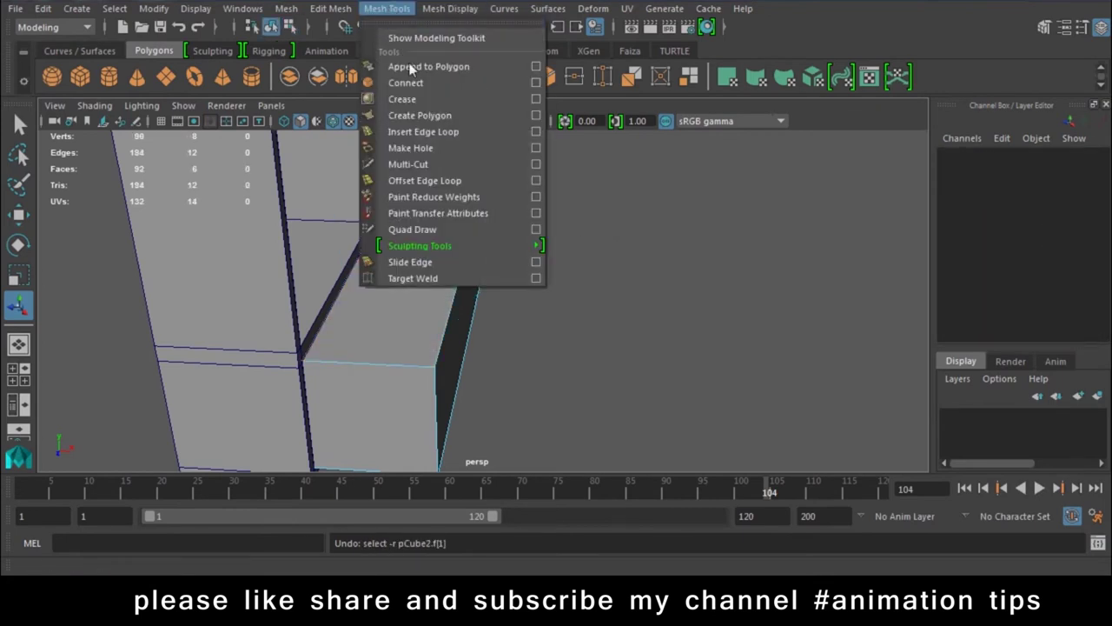
click(422, 131)
click(464, 360)
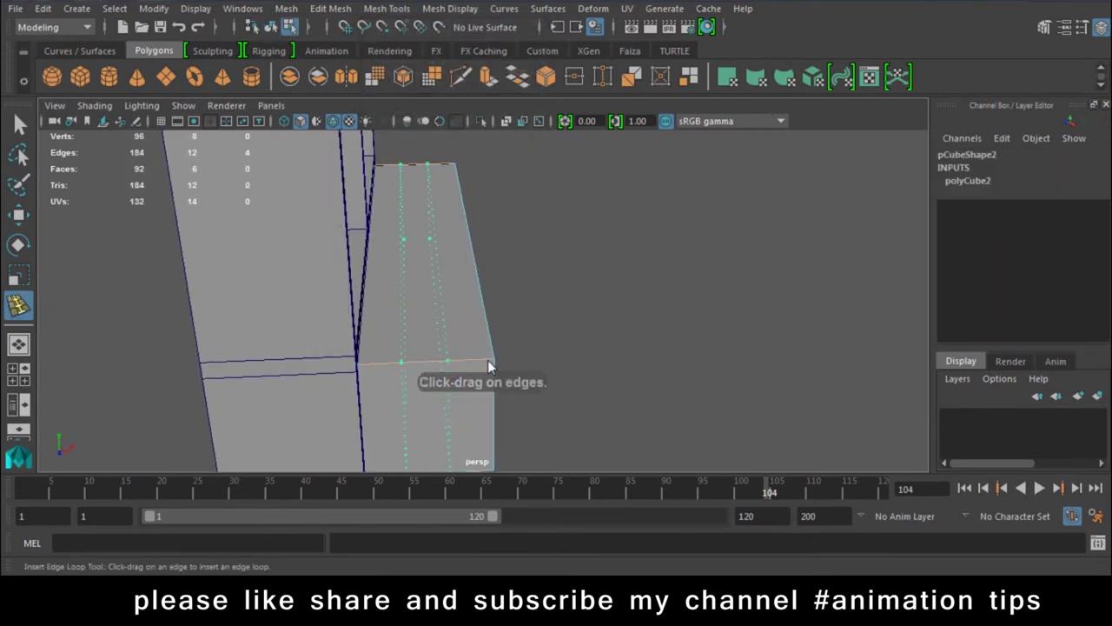
key(r)
mouse_move(492, 280)
mouse_down()
mouse_move(613, 281)
mouse_move(447, 345)
mouse_move(432, 246)
mouse_up()
Step: Insert another edge loop and scale the loops out toward the box ends
click(432, 76)
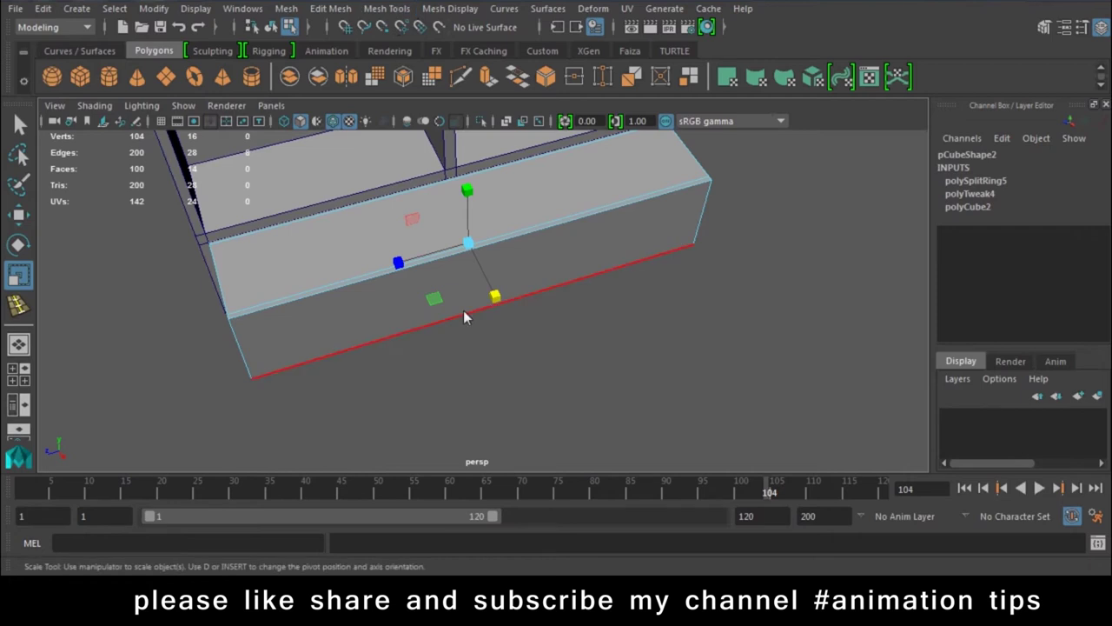
click(474, 252)
alt+drag(469, 281, 478, 318)
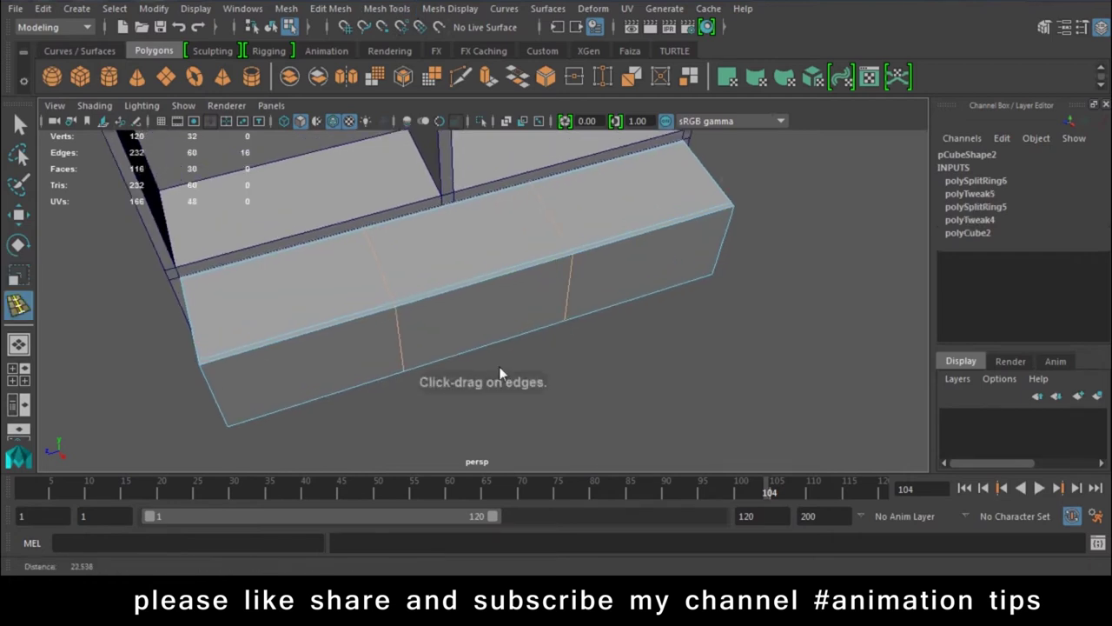
key(r)
drag(401, 286, 251, 364)
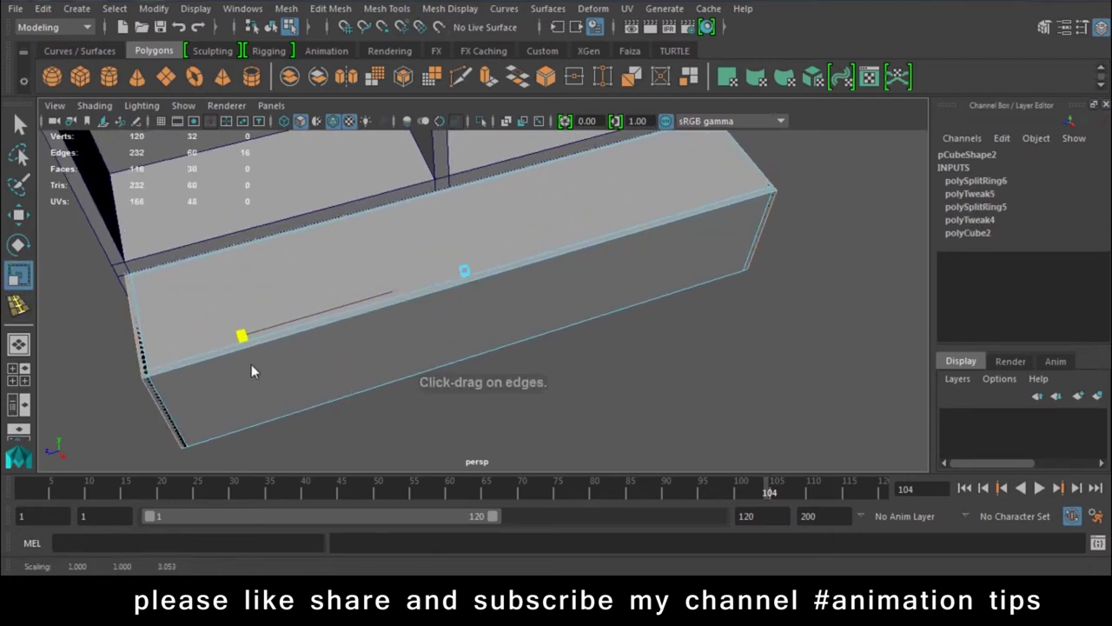
key(w)
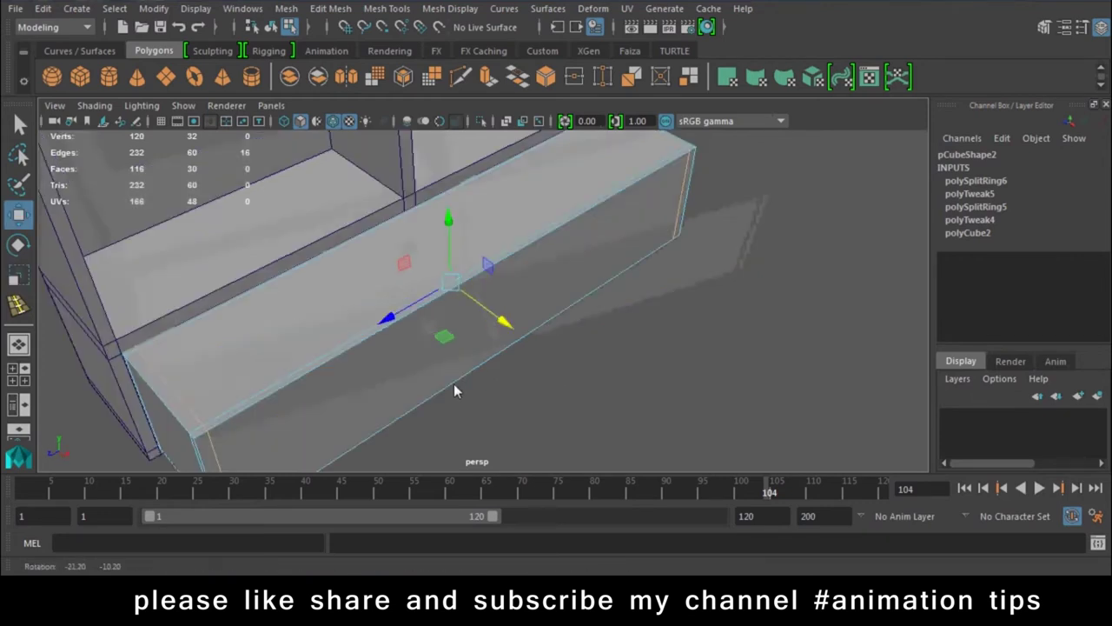
alt+drag(269, 364, 499, 364)
Step: Extrude the drawer box's top face and push it down into the box
right_drag(533, 217, 534, 261)
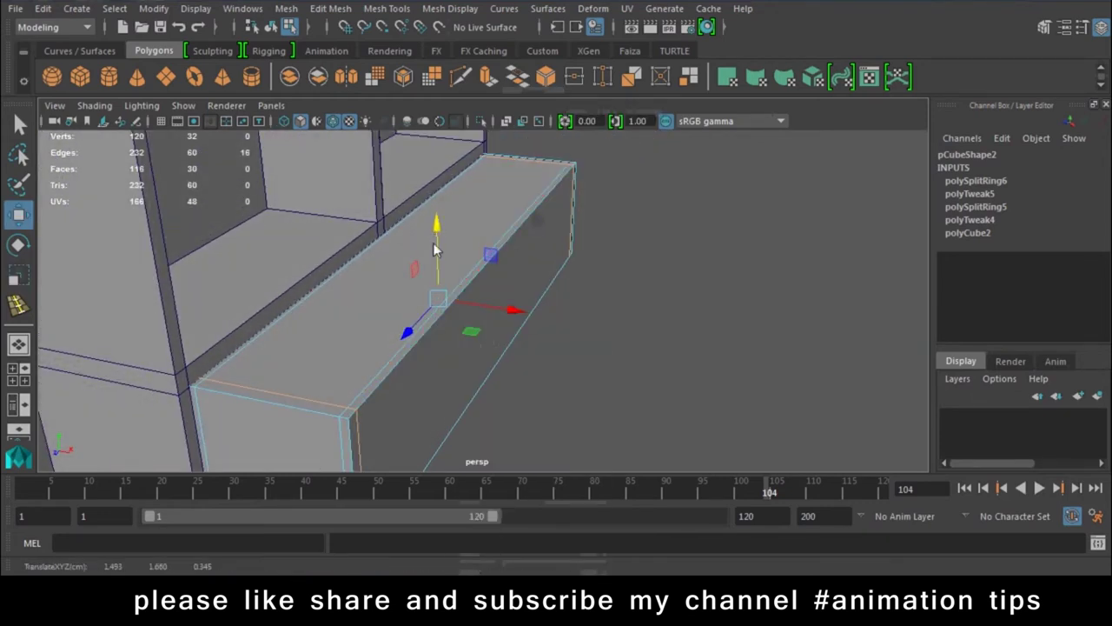
click(492, 193)
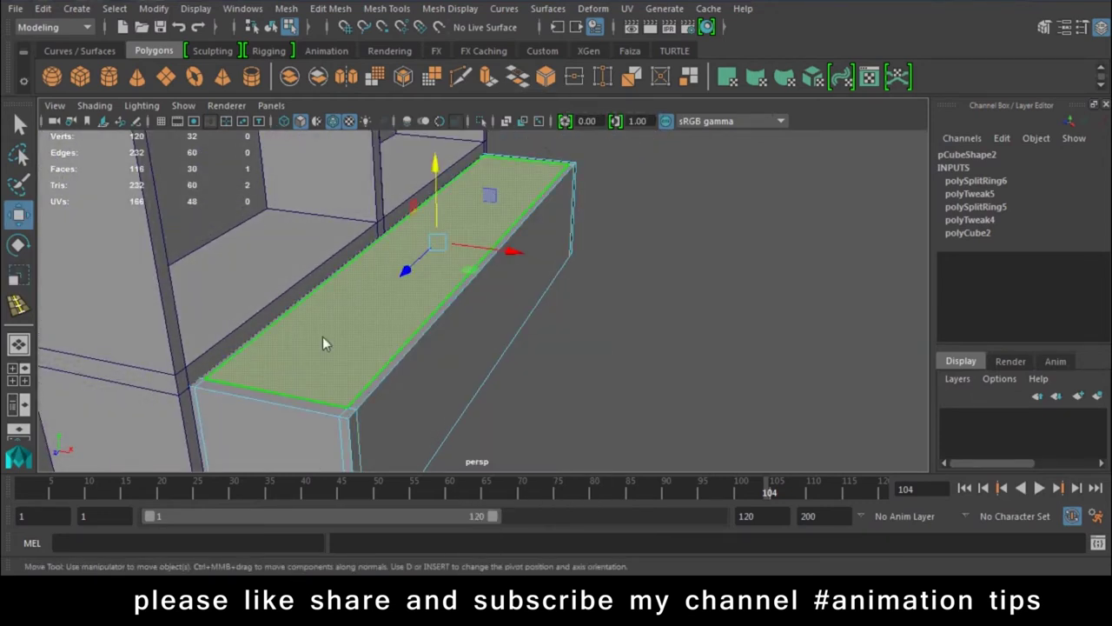
click(484, 80)
drag(434, 187, 422, 275)
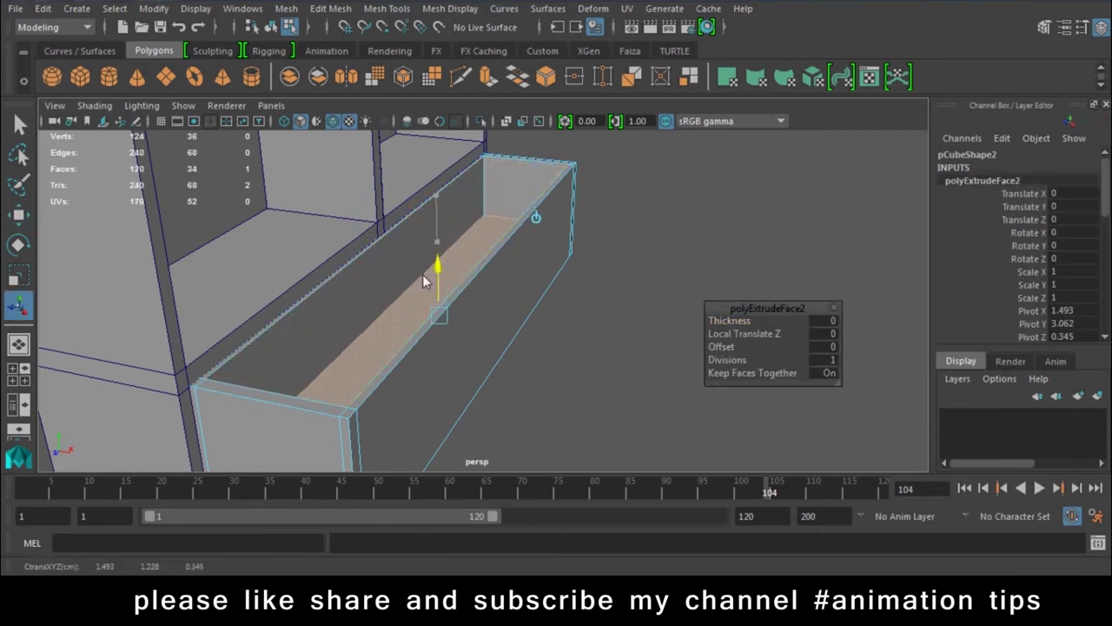
Step: Back in object mode, slide the drawer along X under the cabinet
right_click(488, 212)
right_drag(488, 217, 604, 174)
click(535, 295)
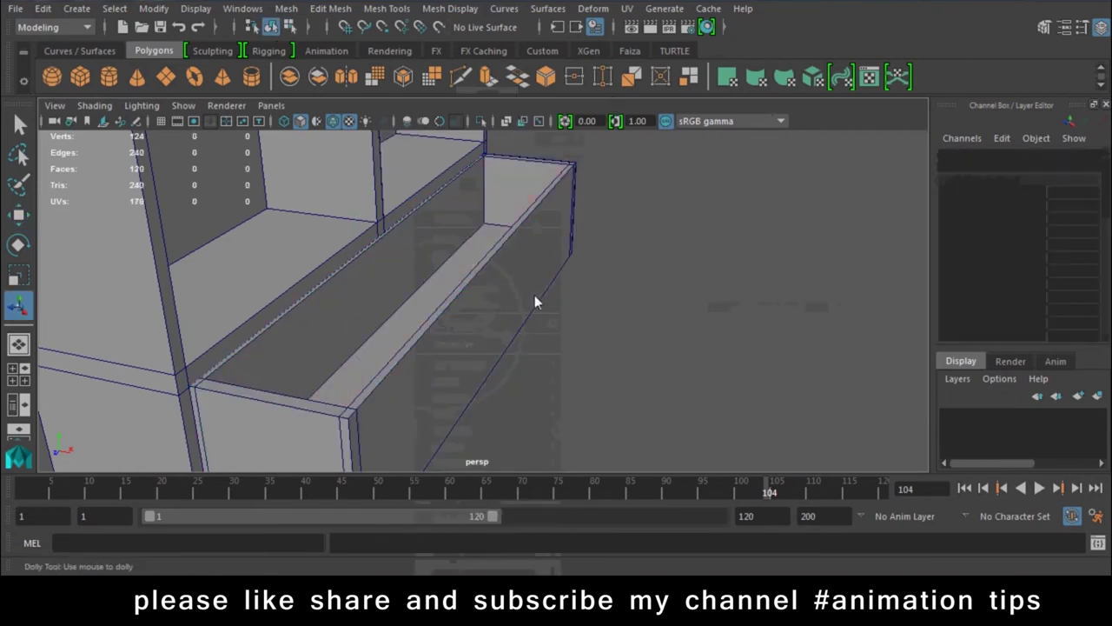
alt+drag(534, 295, 450, 288)
click(450, 288)
key(w)
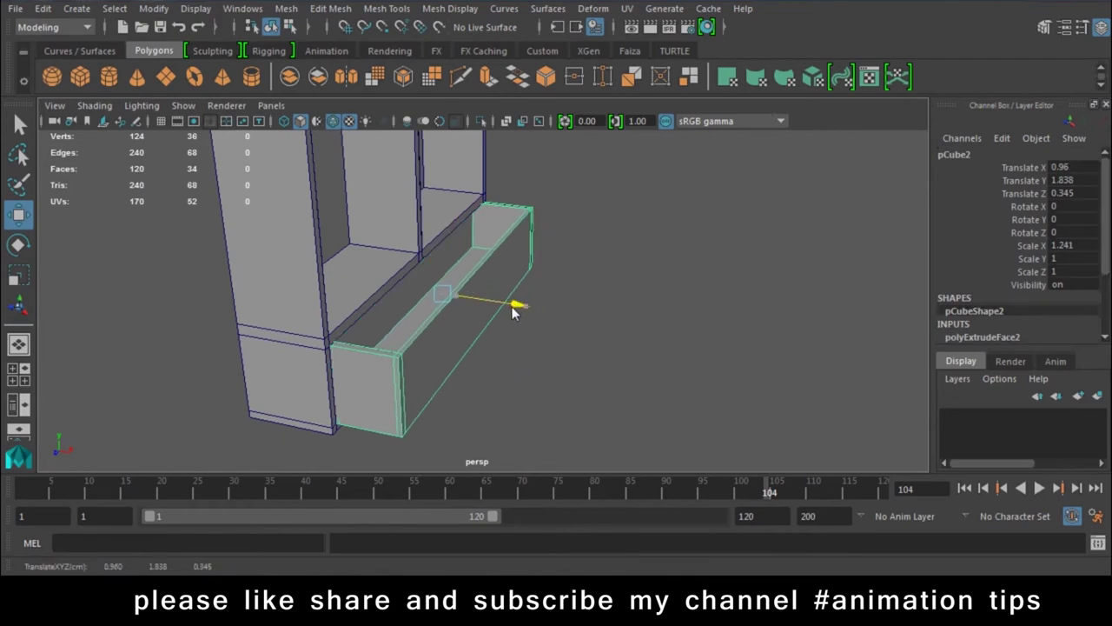
drag(528, 309, 479, 306)
click(547, 380)
mouse_move(546, 380)
alt+mouse_down()
mouse_move(449, 338)
mouse_move(448, 437)
mouse_move(421, 454)
mouse_move(477, 418)
alt+mouse_up()
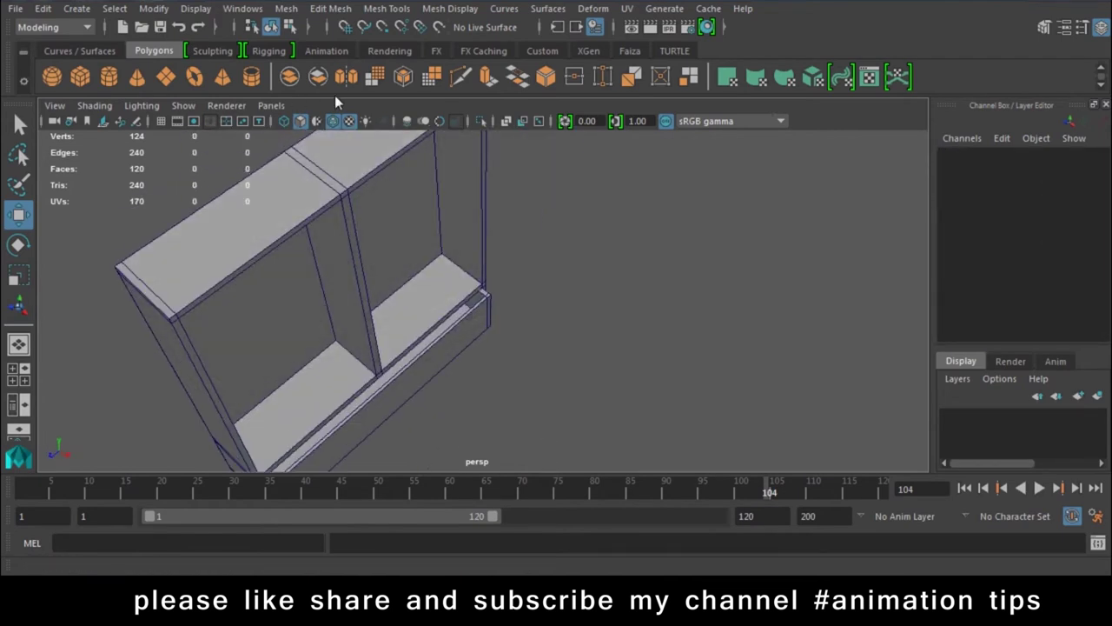
Step: Draw a new polygon cube as a thin panel and move it along Z
click(80, 77)
mouse_move(410, 411)
mouse_down()
mouse_move(512, 342)
mouse_move(498, 341)
mouse_move(471, 231)
mouse_up()
mouse_move(474, 318)
alt+mouse_down()
mouse_move(544, 320)
mouse_move(494, 321)
mouse_move(459, 293)
mouse_move(458, 319)
mouse_move(461, 239)
alt+mouse_up()
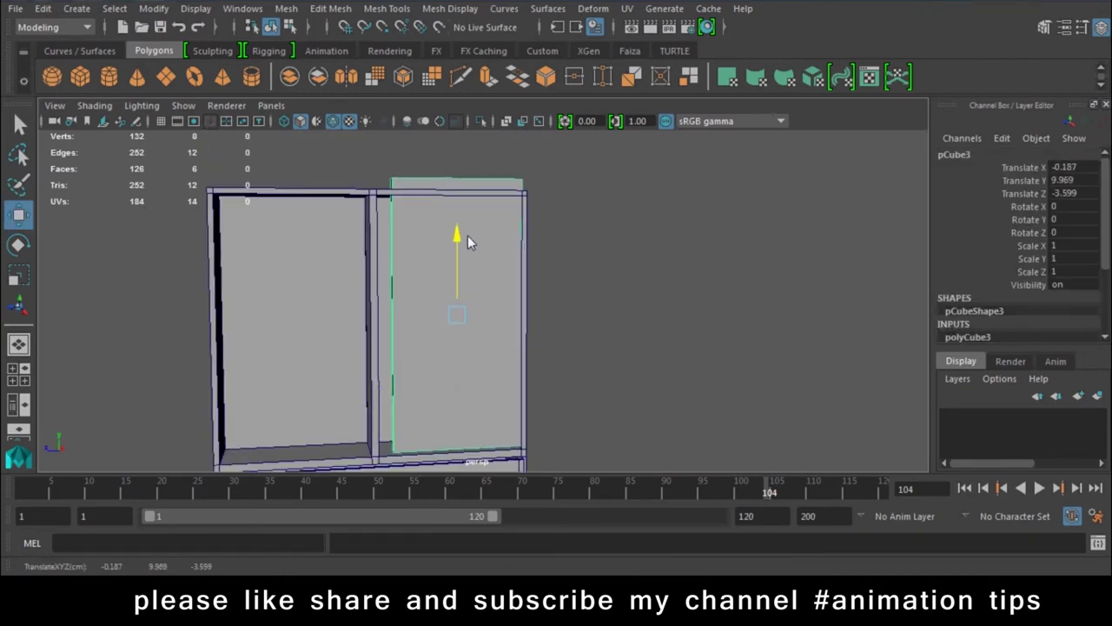
drag(377, 320, 365, 322)
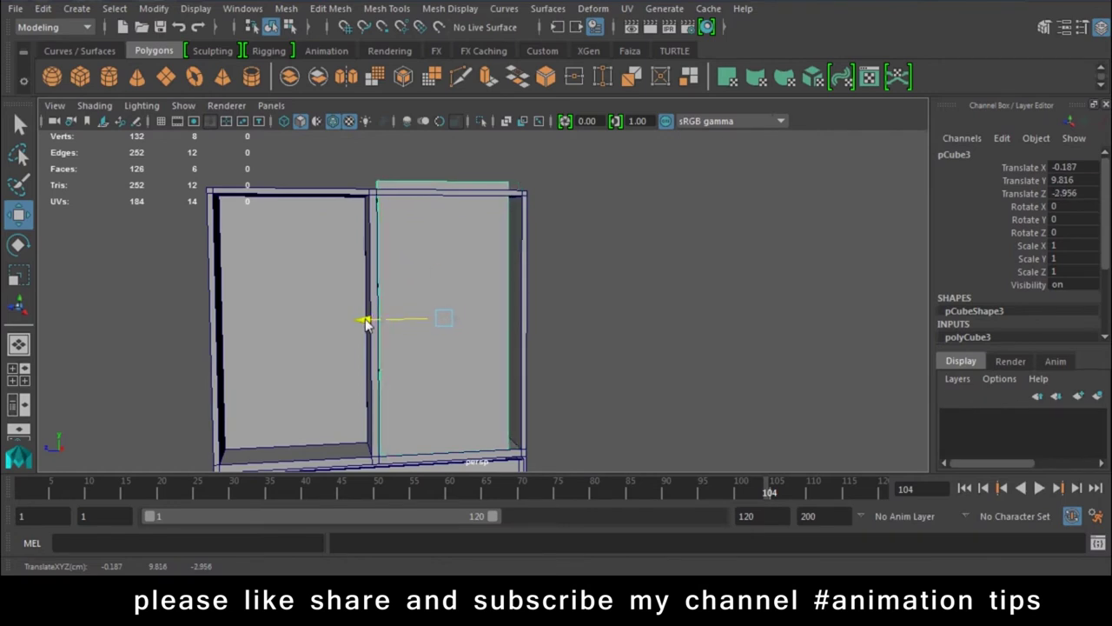
alt+drag(518, 293, 505, 221)
Step: Nudge the thin panel along X in front of the right compartment
right_drag(505, 221, 499, 213)
mouse_move(500, 213)
alt+mouse_down()
mouse_move(519, 251)
mouse_move(473, 222)
mouse_move(455, 232)
mouse_move(466, 152)
mouse_move(500, 326)
mouse_move(538, 282)
mouse_move(507, 351)
alt+mouse_up()
click(470, 235)
click(527, 277)
drag(442, 322, 463, 320)
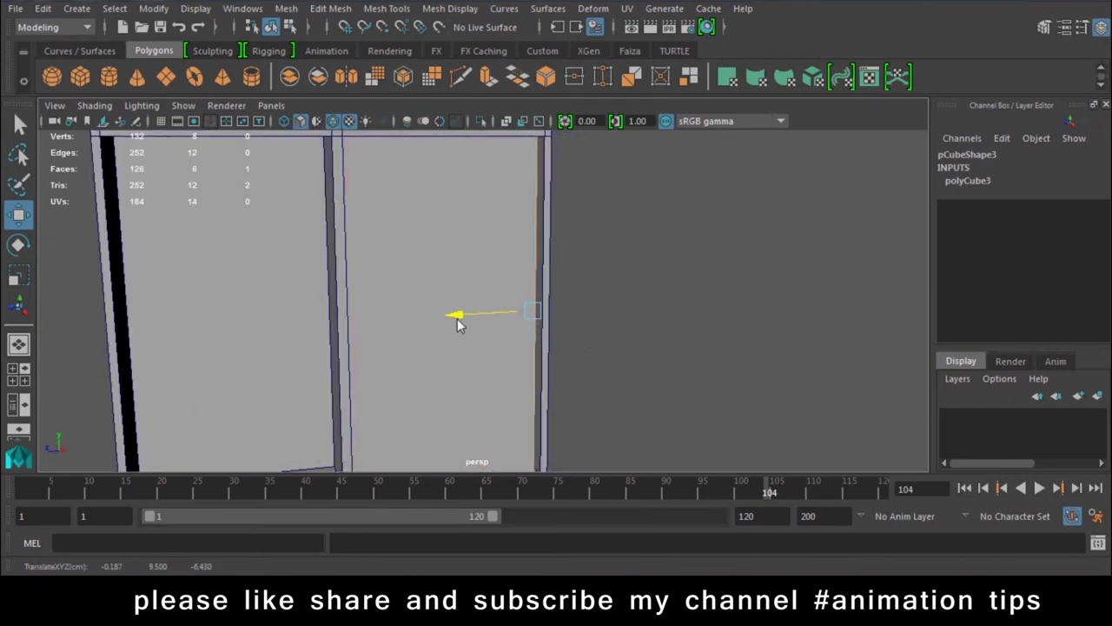
right_drag(441, 139, 567, 117)
mouse_move(508, 334)
alt+mouse_down()
mouse_move(560, 326)
mouse_move(507, 293)
mouse_move(461, 322)
mouse_move(517, 316)
mouse_move(438, 322)
mouse_move(430, 334)
mouse_move(503, 345)
mouse_move(426, 340)
mouse_move(415, 360)
mouse_move(460, 369)
alt+mouse_up()
click(508, 313)
Step: Scale the panel to X 0.731, undo a trial rotation, and zoom in on the door
key(r)
key(w)
key(r)
key(e)
key(ctrl+z)
alt+drag(633, 397, 554, 353)
scroll(522, 383, up, 5)
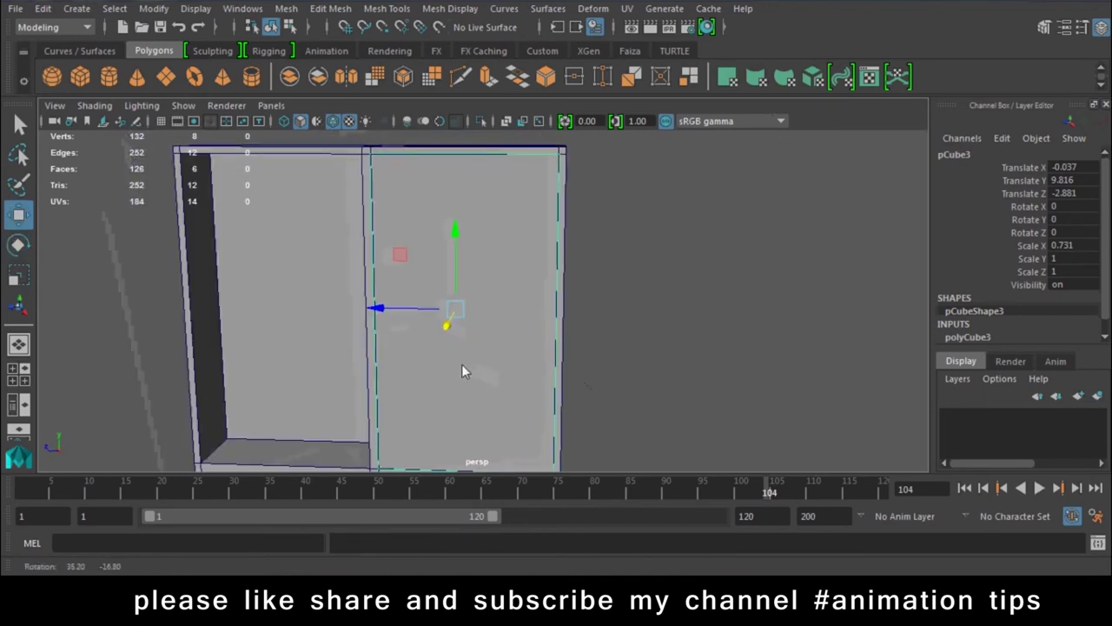
scroll(459, 343, up, 2)
scroll(476, 365, up, 1)
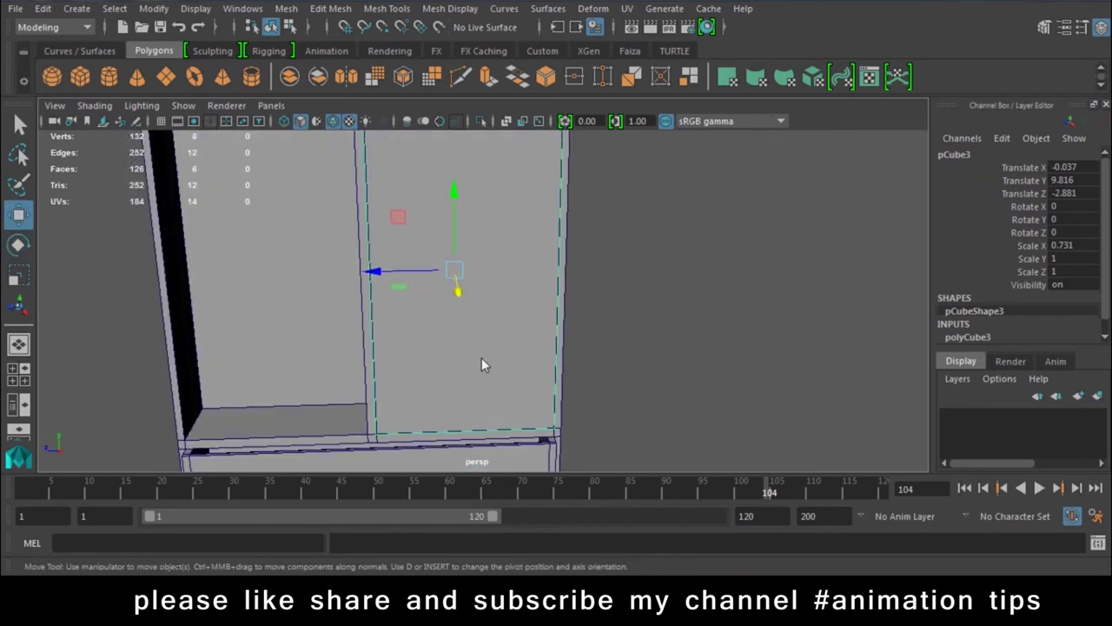
scroll(496, 360, up, 1)
Step: Move the door panel's pivot to its right edge with the D key
key(d)
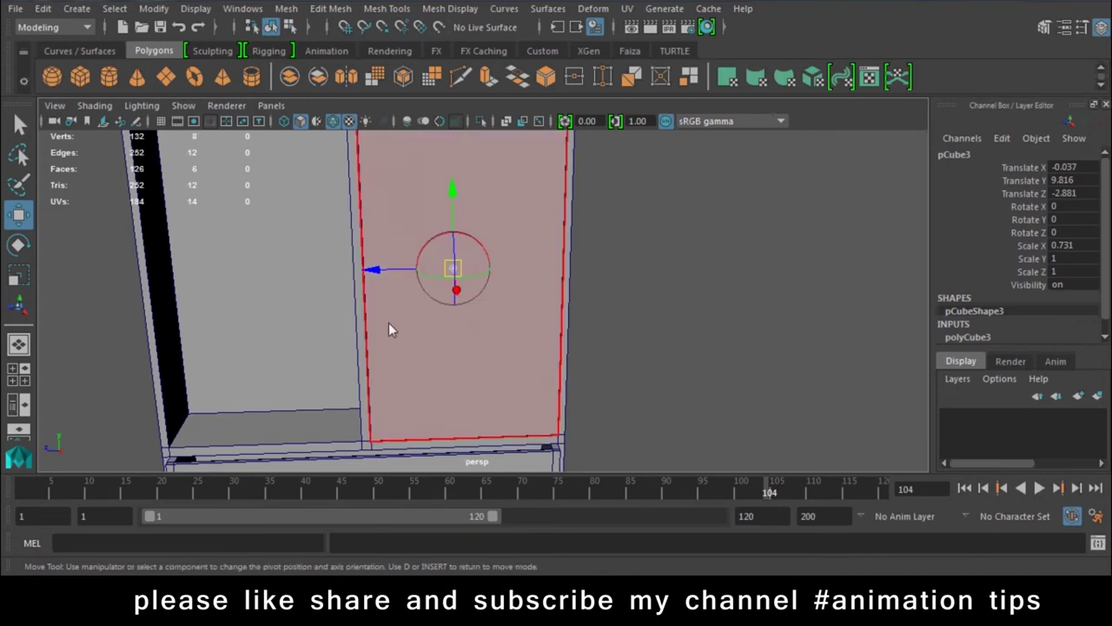
drag(374, 271, 487, 278)
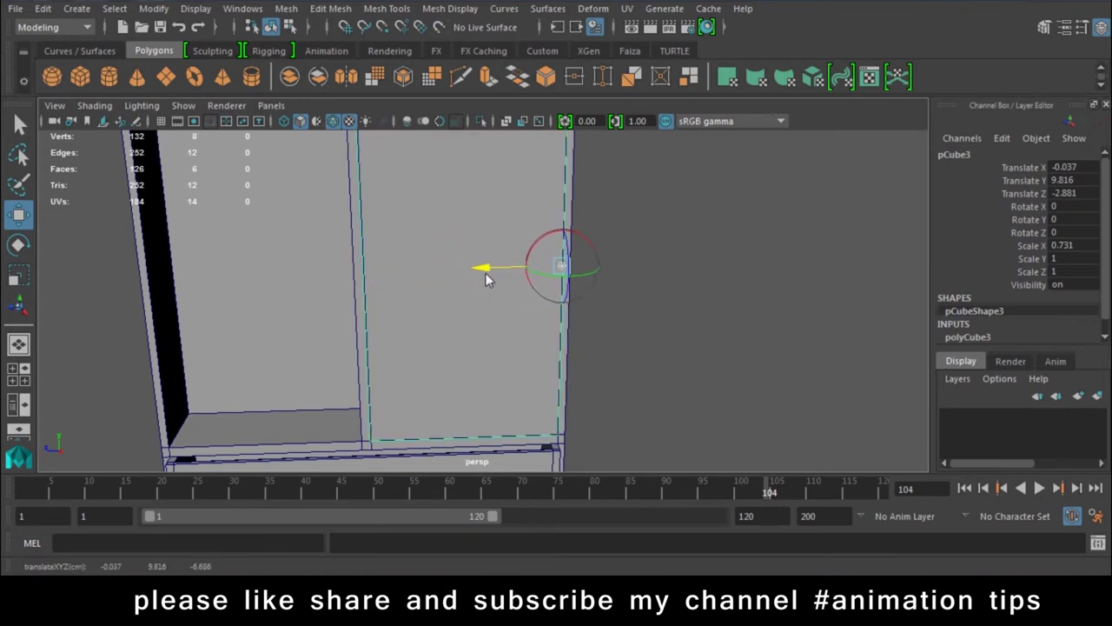
key(d)
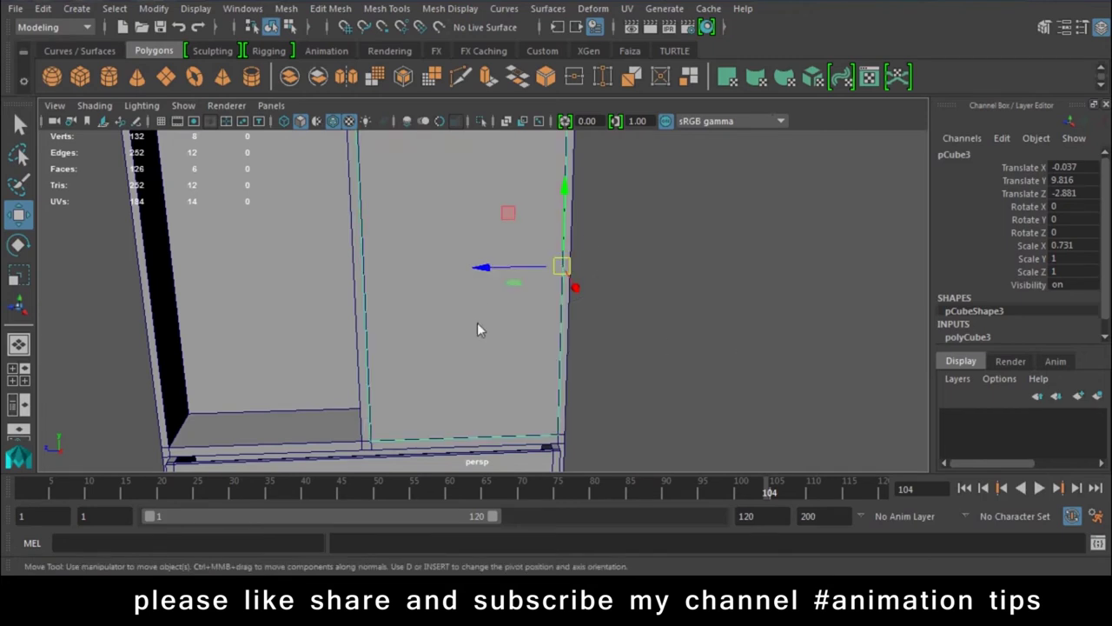
scroll(591, 356, down, 3)
mouse_move(568, 345)
alt+mouse_down()
mouse_move(671, 347)
mouse_move(471, 307)
mouse_move(515, 325)
mouse_move(584, 306)
mouse_move(693, 371)
mouse_move(762, 361)
mouse_move(650, 367)
mouse_move(635, 223)
mouse_move(618, 313)
mouse_move(553, 282)
alt+mouse_up()
Step: Test-rotate the door on its new pivot, then undo the swing
click(471, 306)
key(e)
click(750, 358)
click(552, 283)
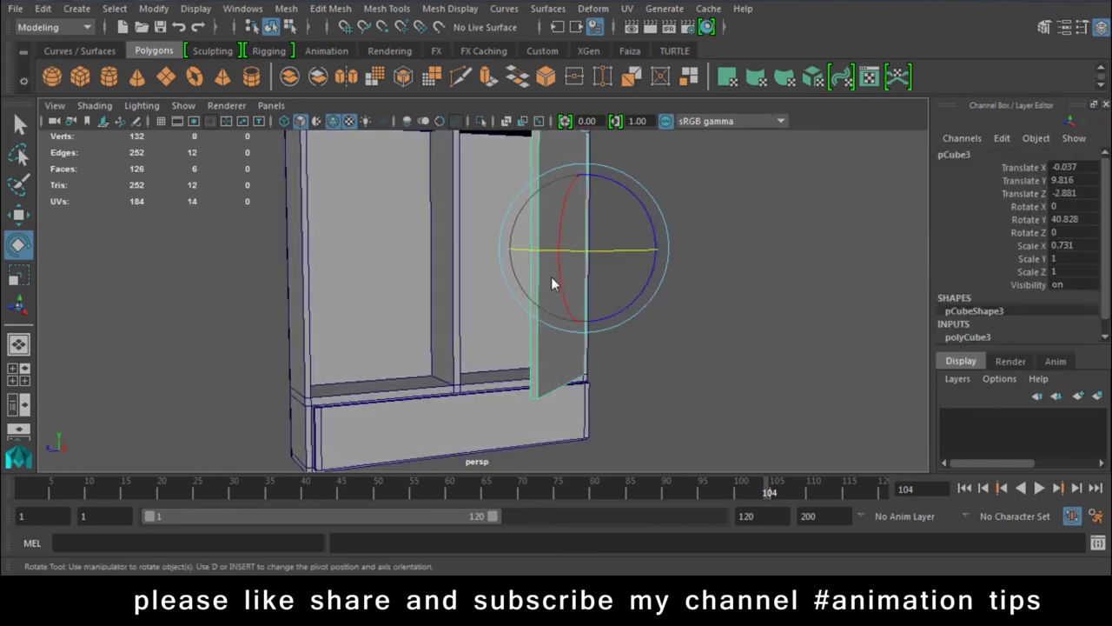
key(ctrl+z)
key(ctrl+z)
key(ctrl+z)
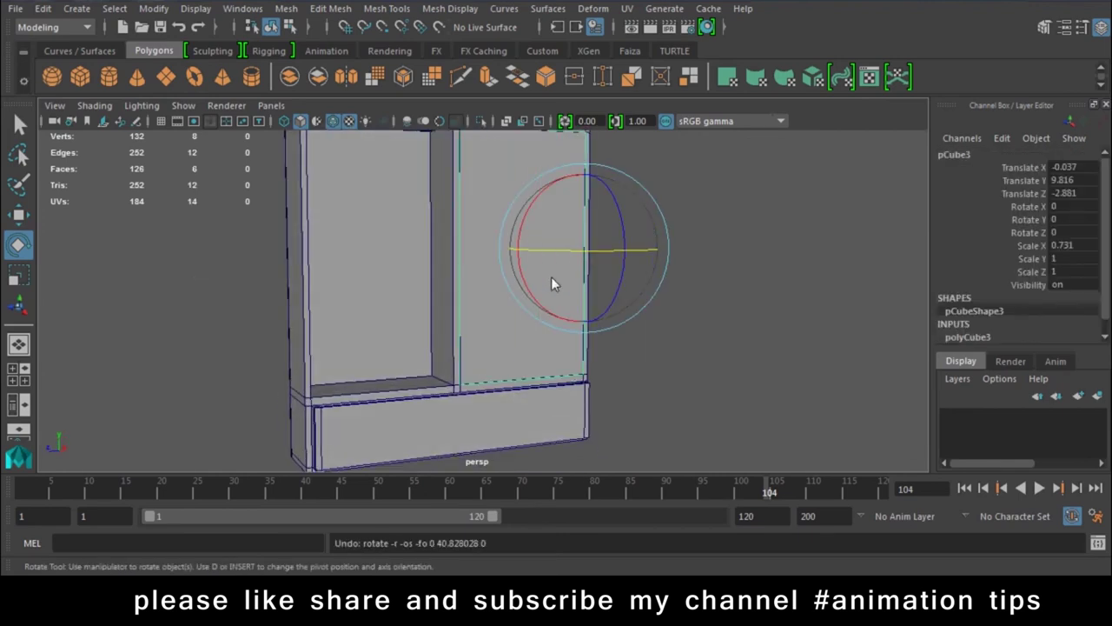
key(w)
alt+drag(686, 281, 621, 241)
Step: Duplicate the door, move the copy to Z 11.145 and rotate it to Y 149.156
key(ctrl+d)
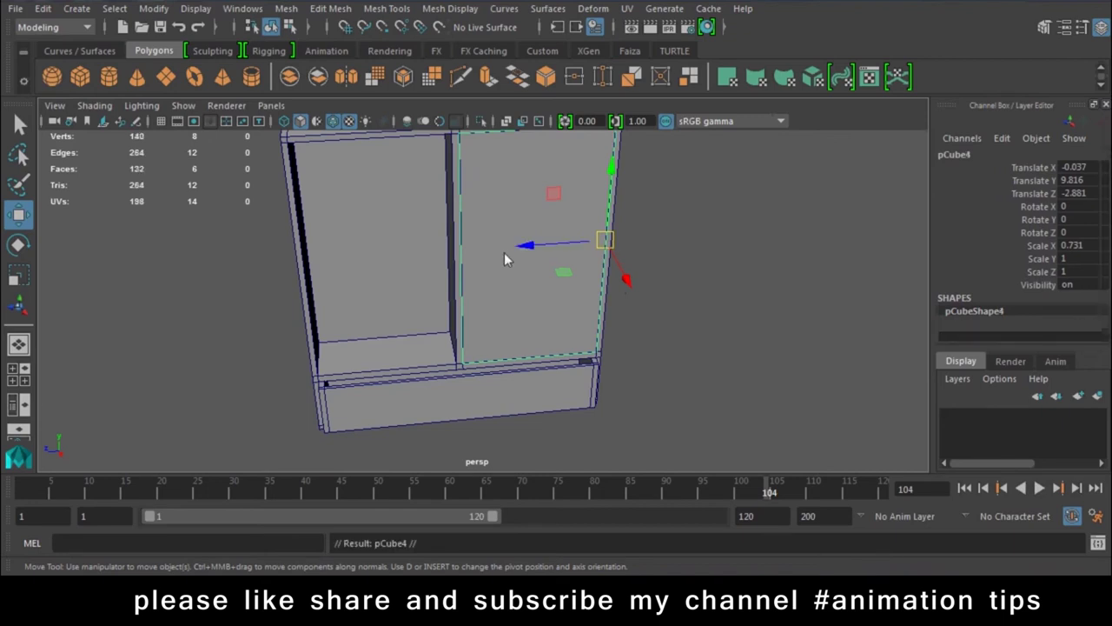
drag(530, 249, 213, 293)
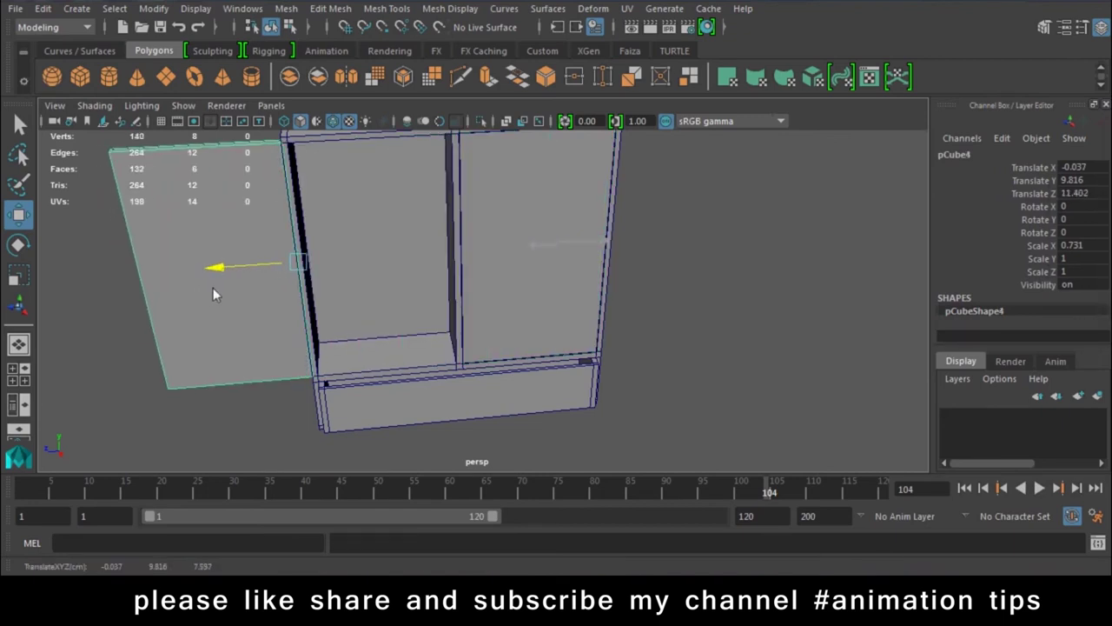
key(e)
drag(256, 298, 332, 305)
key(w)
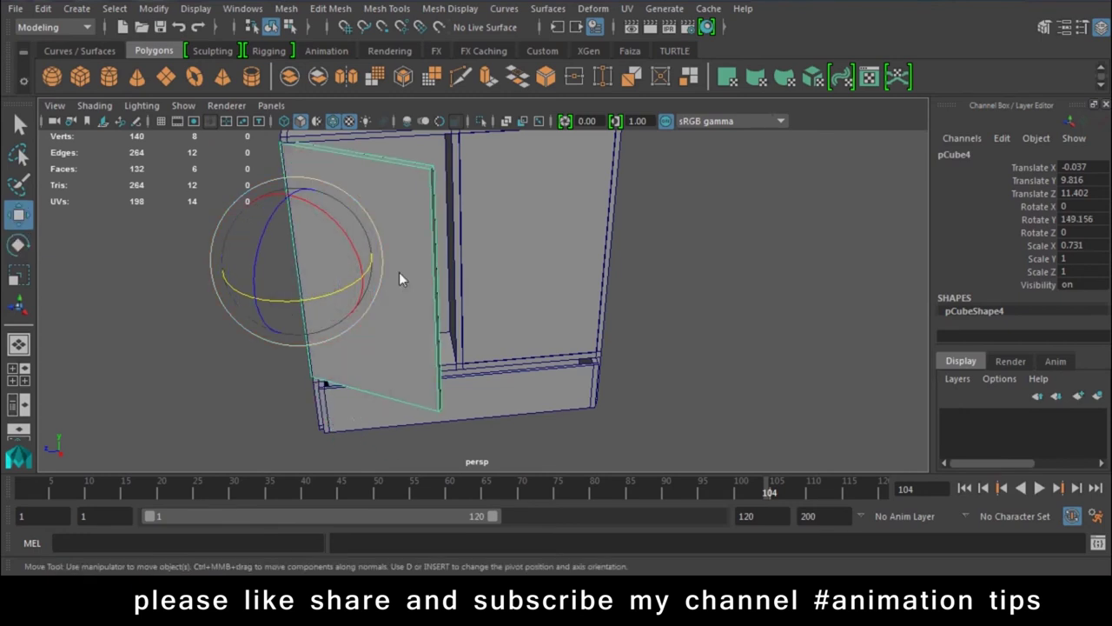
drag(246, 269, 231, 265)
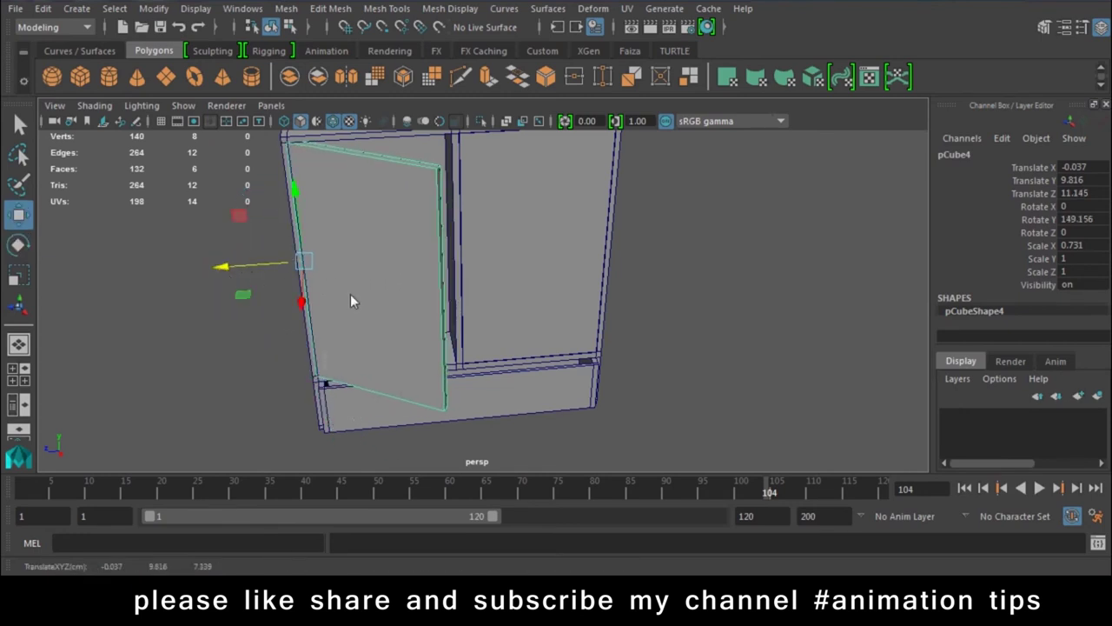
Step: Select the right door pCube3 and swing it open
alt+drag(350, 293, 526, 272)
click(527, 264)
mouse_move(510, 348)
alt+mouse_down()
mouse_move(543, 210)
mouse_move(631, 187)
alt+mouse_up()
Step: Finish swinging the right door open and orbit to a front view of the cabinet
key(e)
click(708, 290)
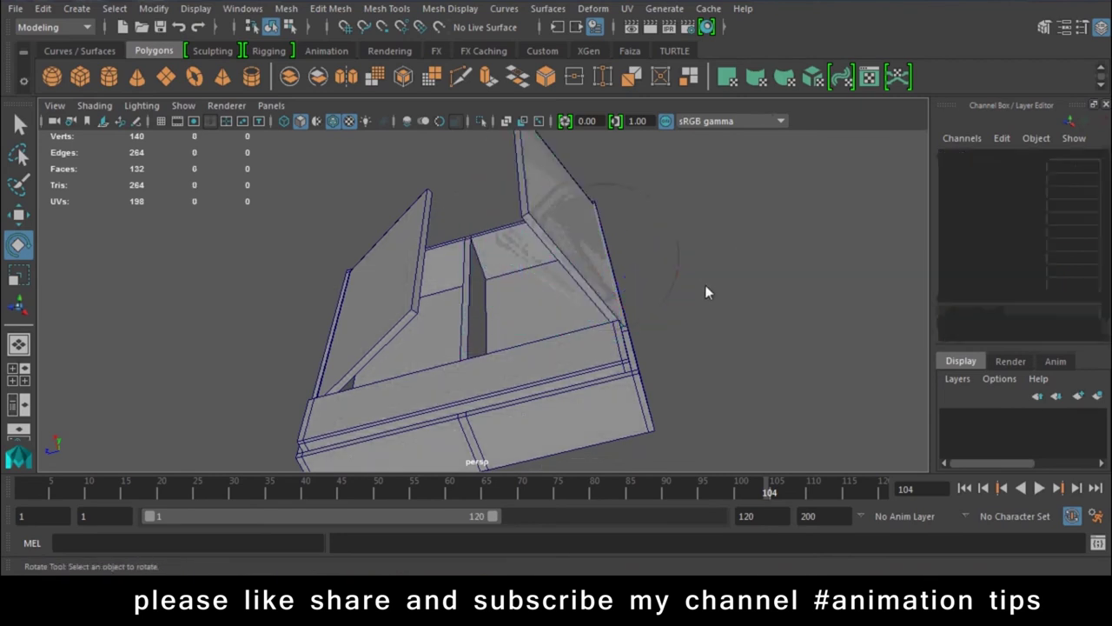
click(615, 344)
click(727, 312)
mouse_move(587, 277)
alt+mouse_down()
mouse_move(649, 328)
mouse_move(526, 330)
mouse_move(472, 348)
mouse_move(481, 343)
alt+mouse_up()
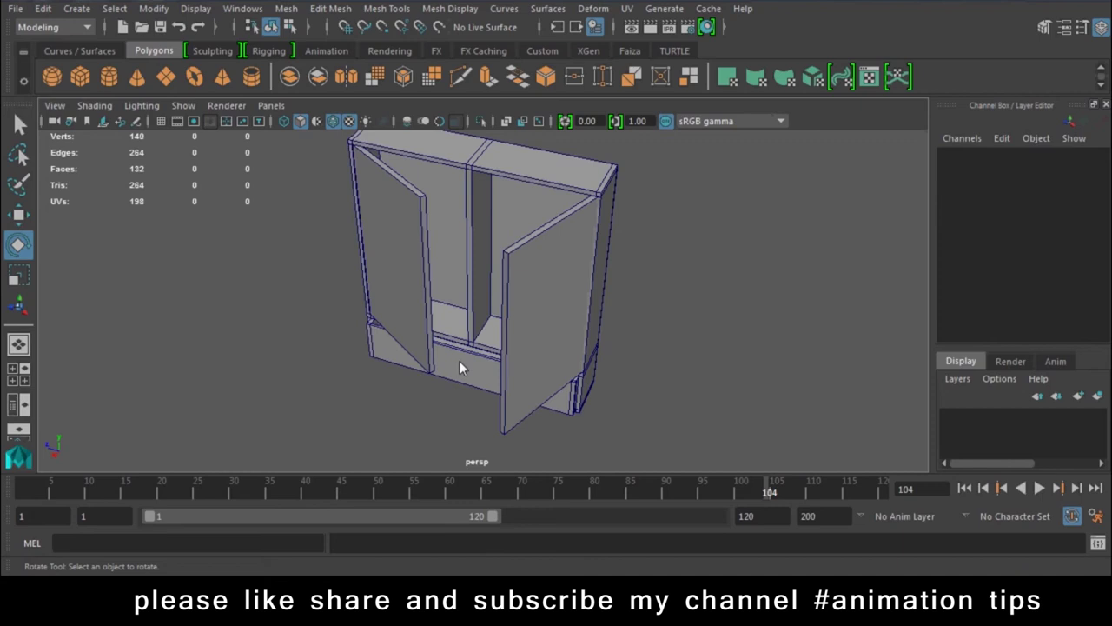
Step: Select both the right and left door panels and delete them
click(507, 282)
shift+click(399, 273)
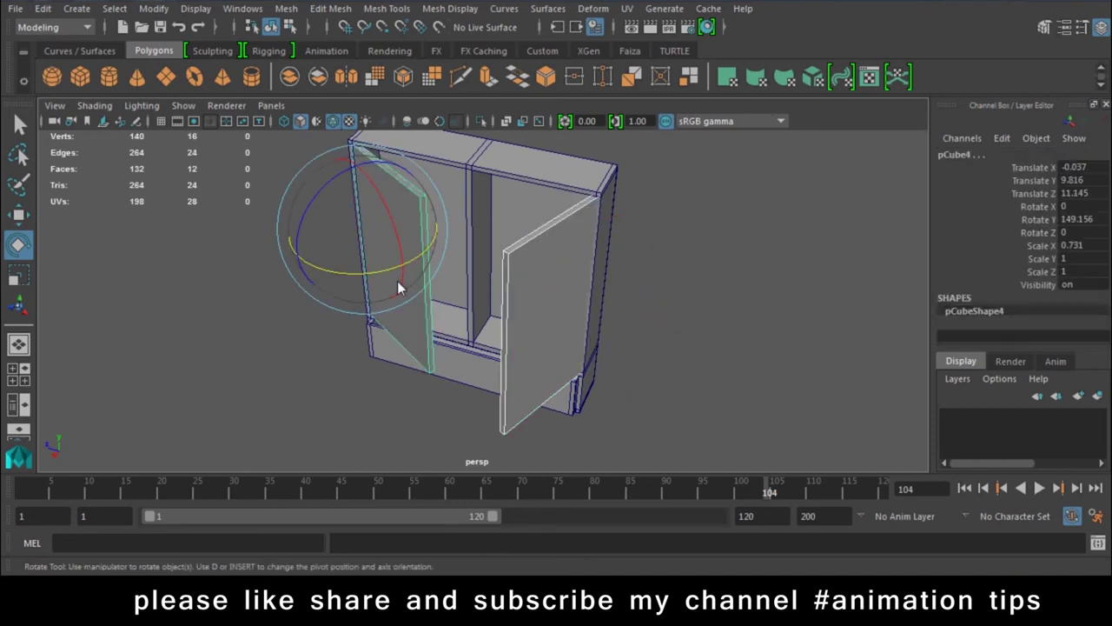
key(backslash)
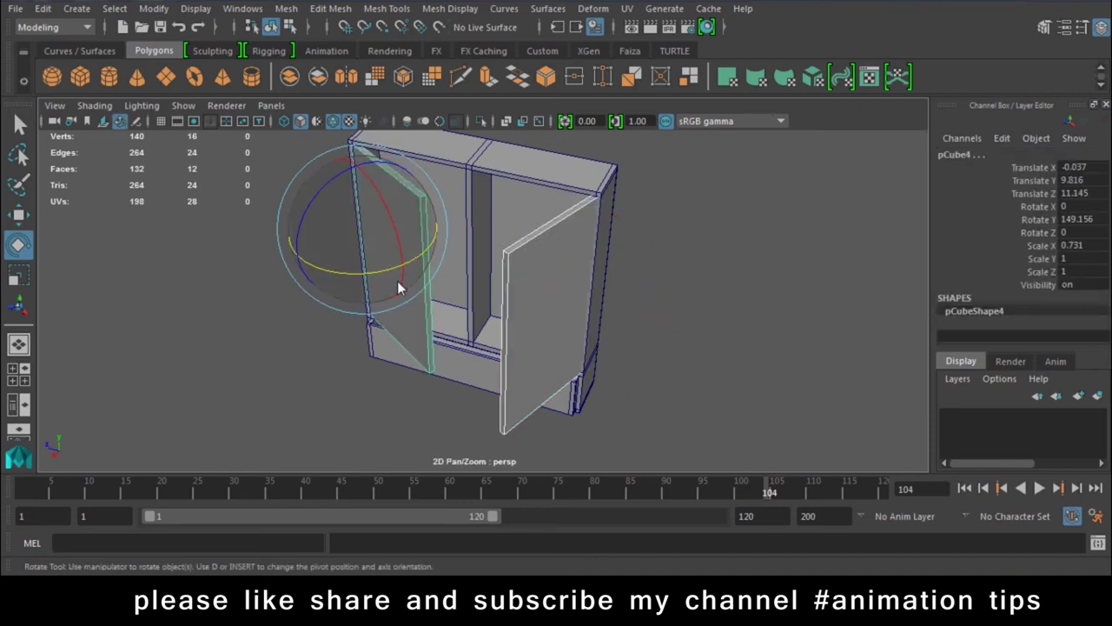
key(Delete)
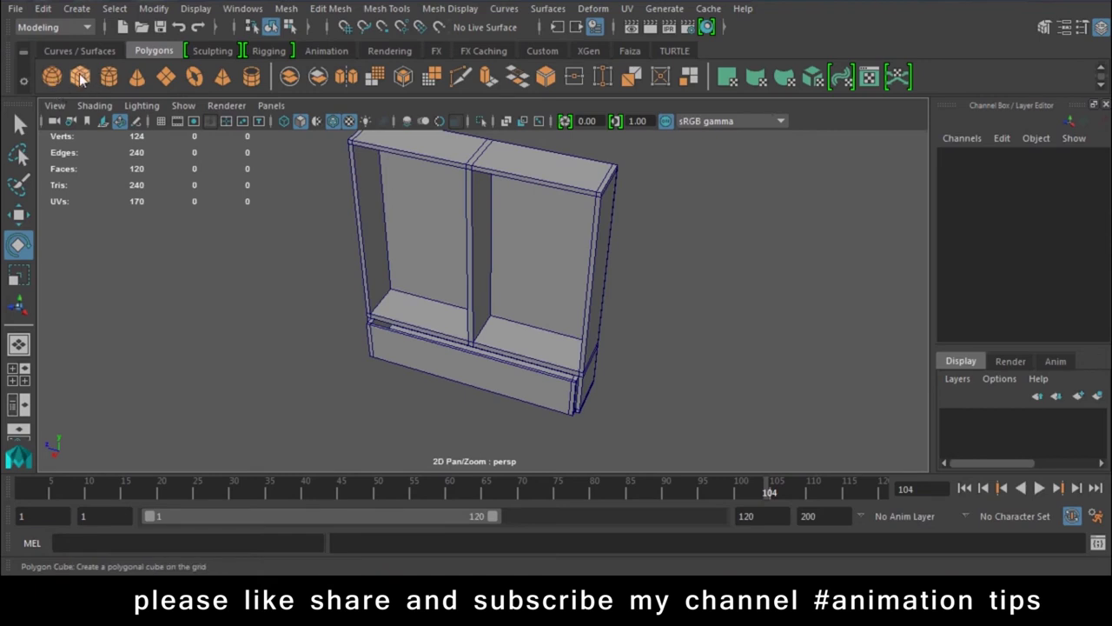
Step: Draw a new polygon cube as a tall panel over the right compartment
click(80, 76)
middle_drag(434, 353, 362, 288)
alt+drag(362, 287, 449, 373)
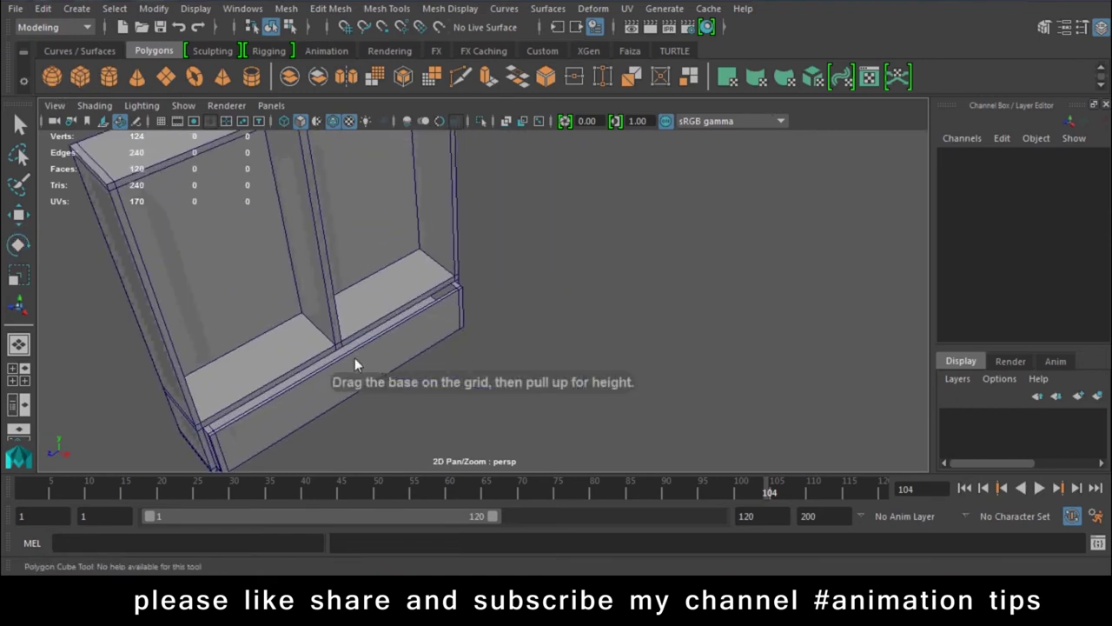
mouse_move(367, 389)
mouse_down()
mouse_move(466, 336)
mouse_move(441, 153)
mouse_up()
key(w)
mouse_move(440, 275)
alt+mouse_down()
mouse_move(519, 317)
mouse_move(496, 303)
mouse_move(374, 289)
mouse_move(451, 385)
mouse_move(463, 294)
mouse_move(443, 223)
alt+mouse_up()
mouse_move(371, 298)
mouse_down()
mouse_move(435, 362)
mouse_move(389, 267)
mouse_up()
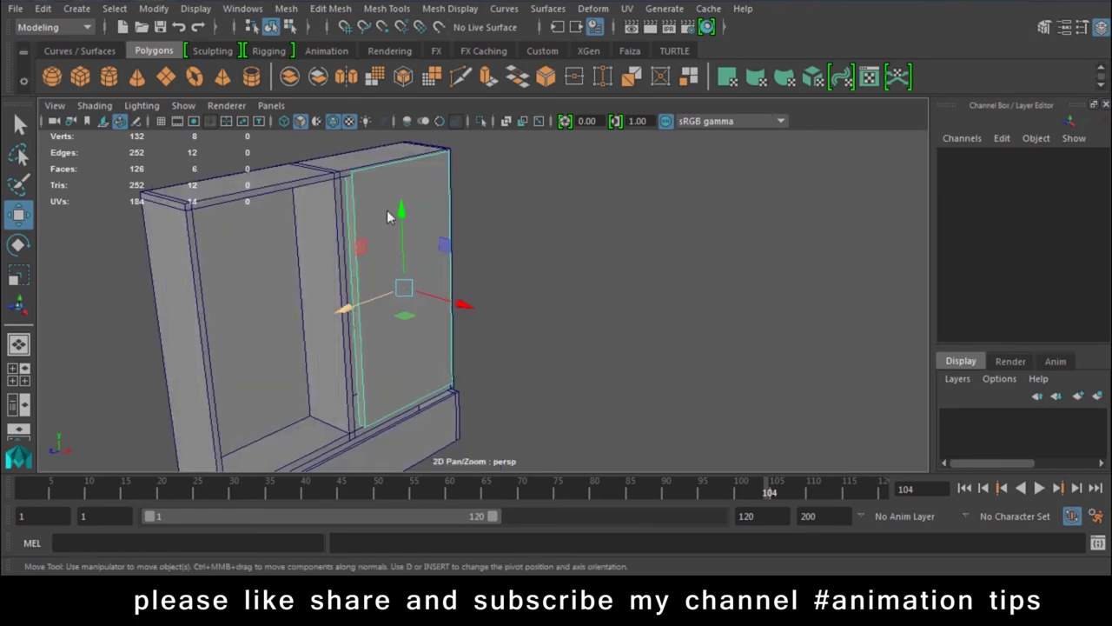
Step: Pull the panel's front face back to thin the door
right_drag(389, 217, 387, 179)
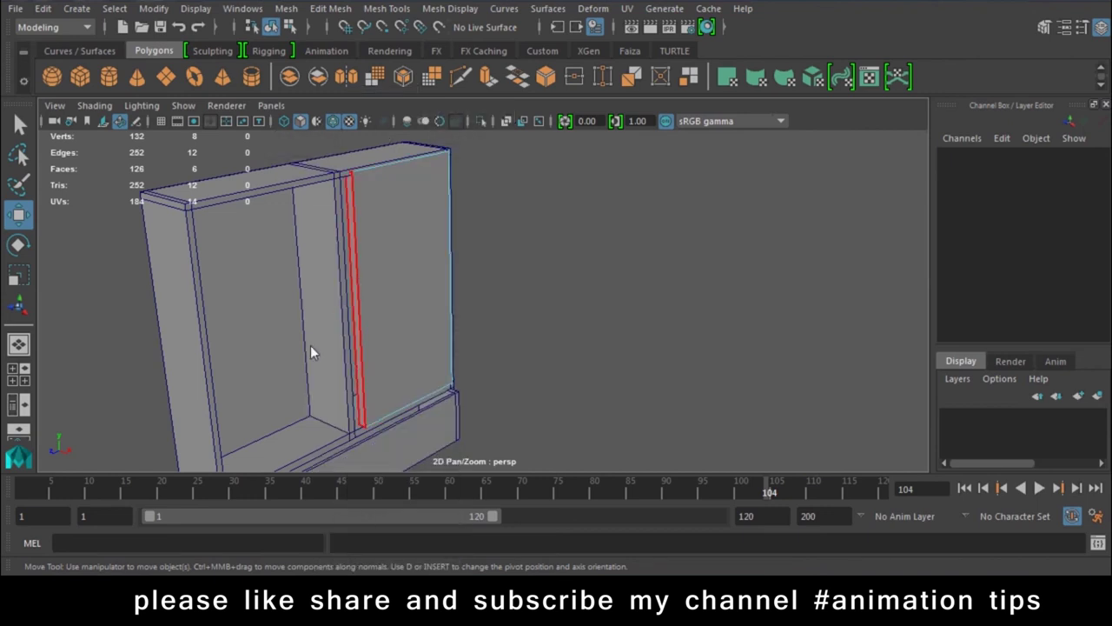
click(383, 324)
drag(296, 334, 272, 336)
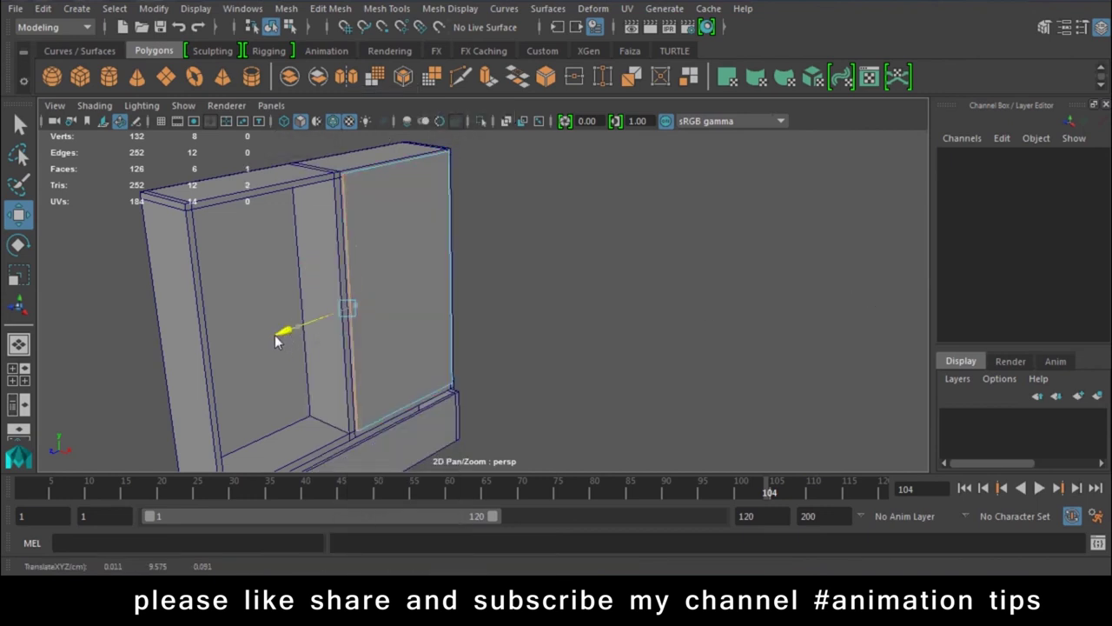
mouse_move(408, 163)
alt+mouse_down()
mouse_move(387, 168)
mouse_move(406, 230)
mouse_move(435, 165)
alt+mouse_up()
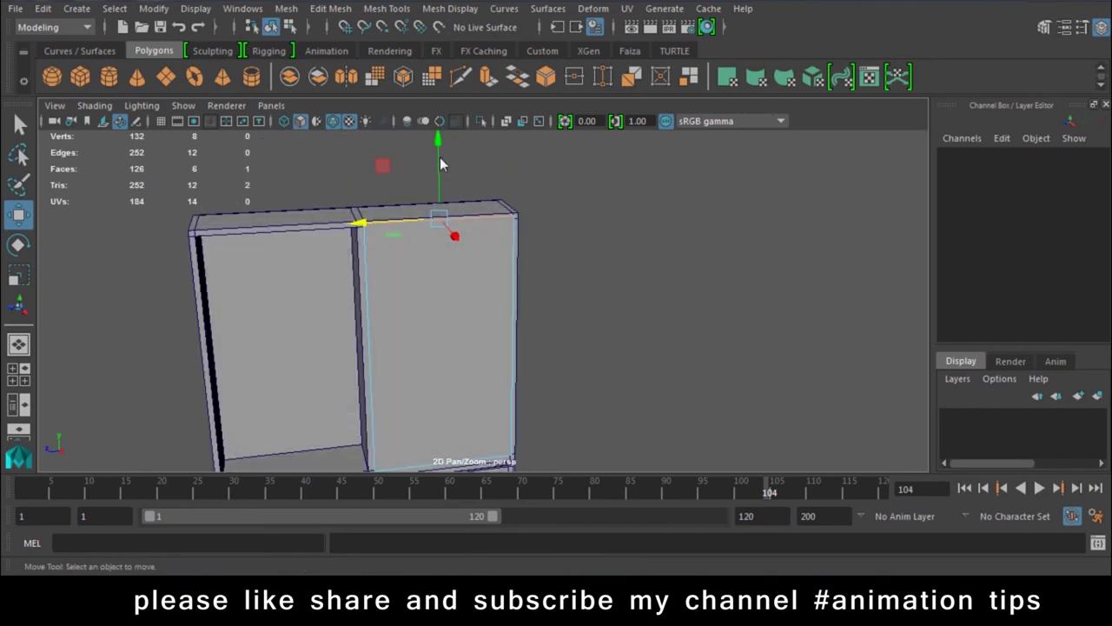
Step: Reselect the door's front and top faces, then return to object mode
click(429, 157)
alt+drag(428, 157, 483, 265)
key(ctrl+z)
click(446, 289)
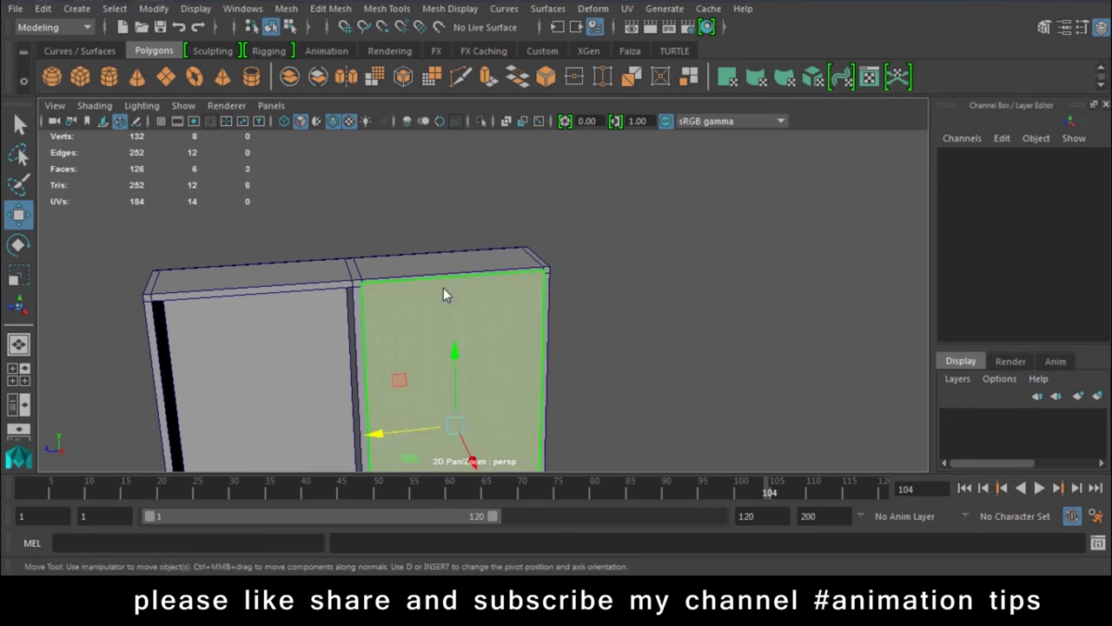
click(452, 278)
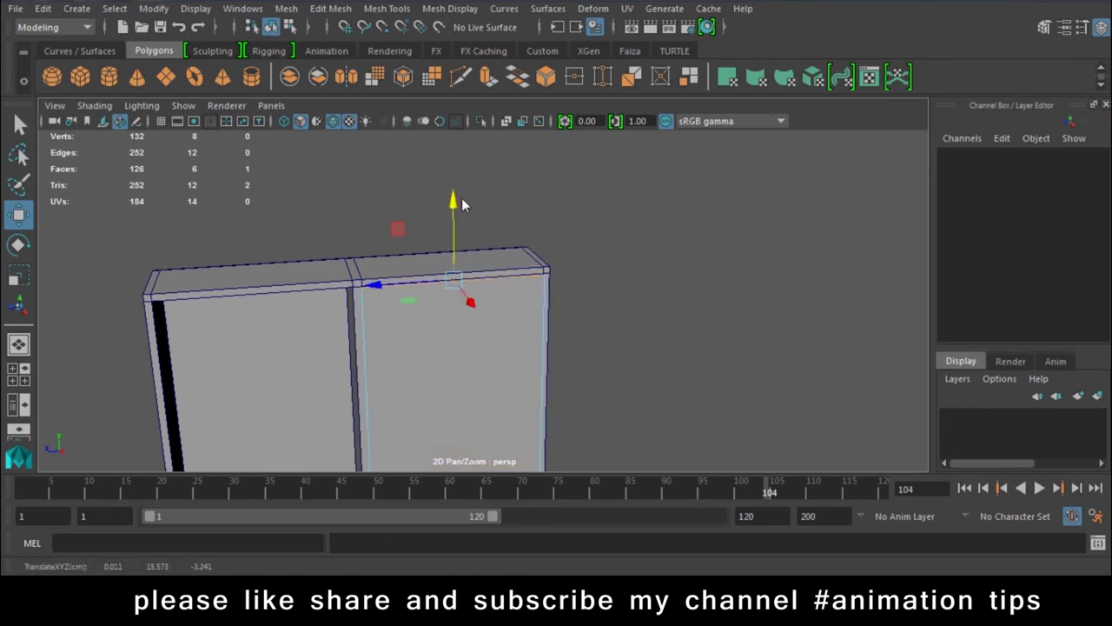
right_drag(469, 147, 539, 115)
mouse_move(484, 395)
alt+mouse_down()
mouse_move(512, 309)
mouse_move(446, 279)
alt+mouse_up()
Step: Test-rotate the door around its centre and undo the rotation
click(492, 282)
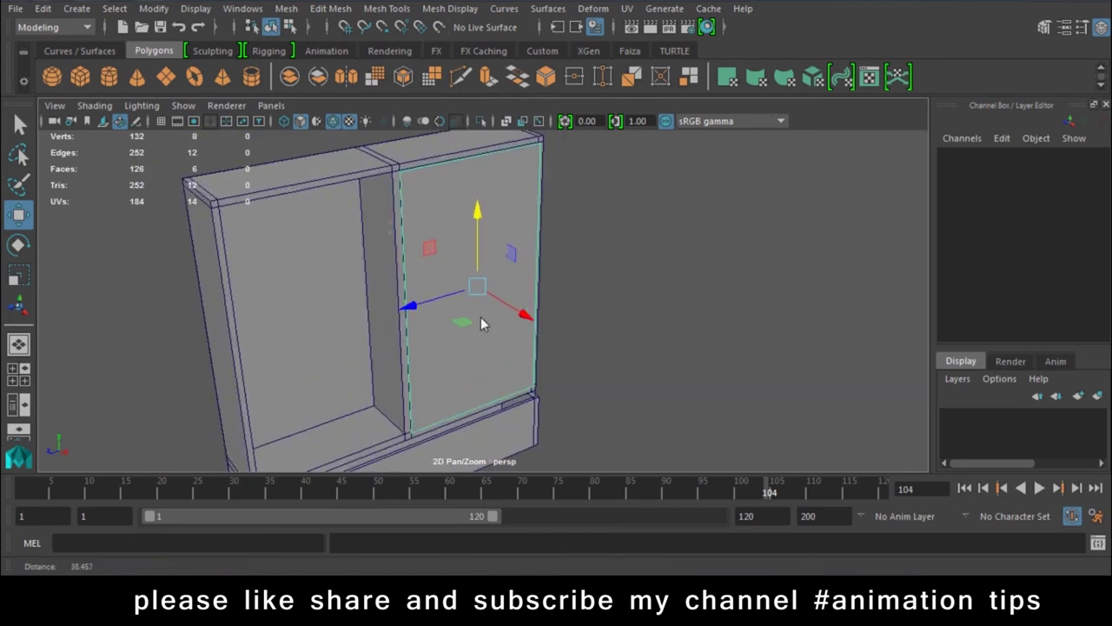
key(e)
mouse_move(468, 353)
mouse_down()
mouse_move(488, 326)
mouse_move(369, 333)
mouse_up()
key(ctrl+z)
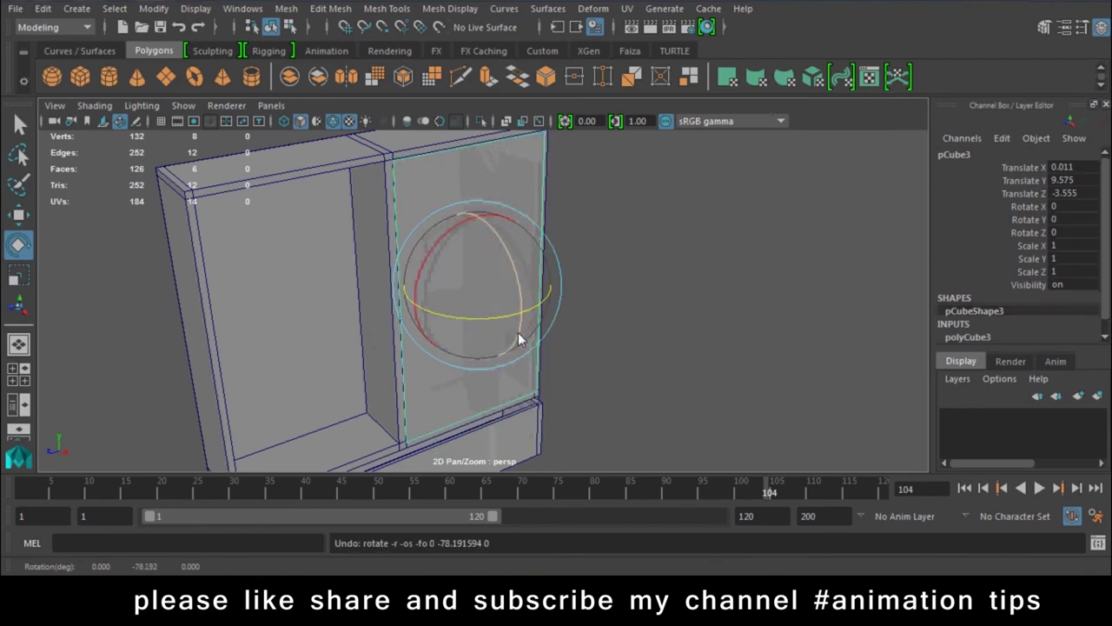
key(w)
alt+drag(581, 356, 554, 397)
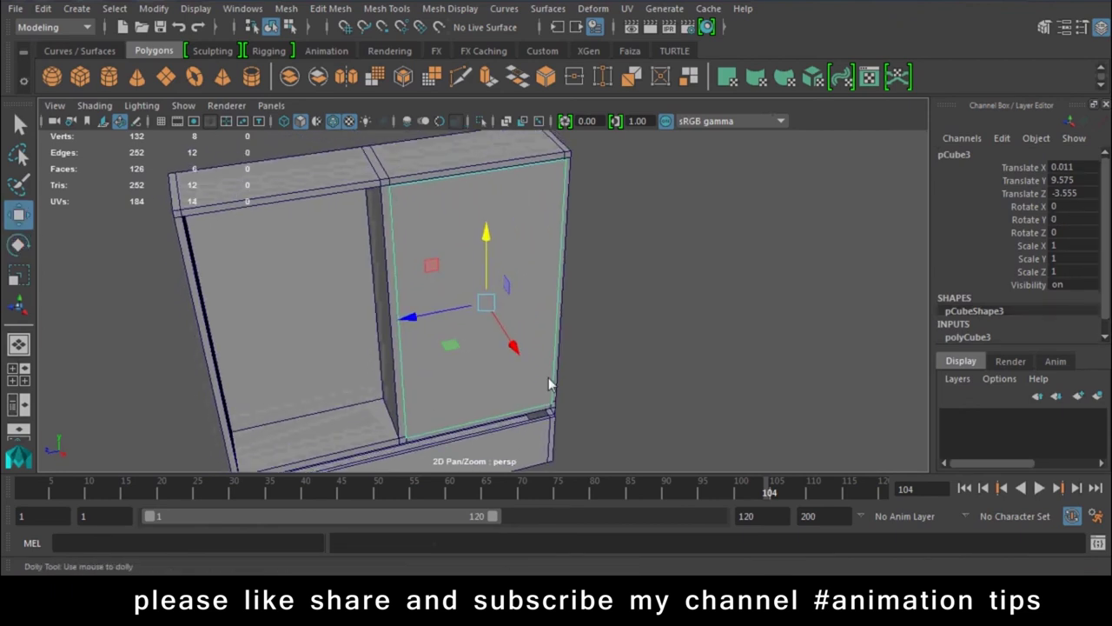
Step: Move the door's pivot to its outer edge and swing it open to Y 53.19
key(d)
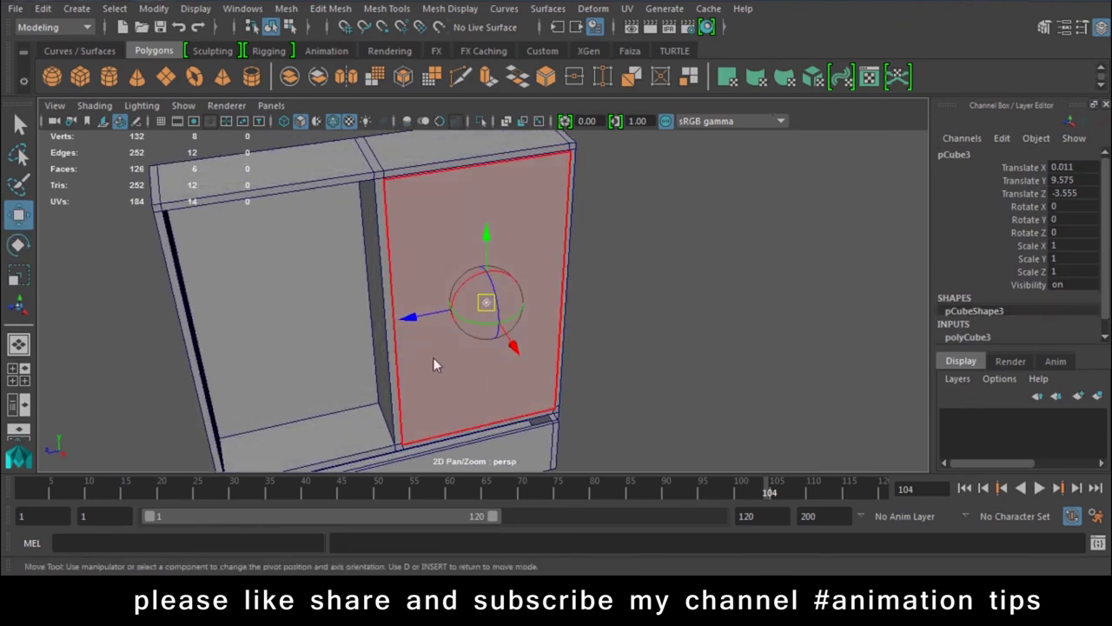
drag(413, 319, 493, 315)
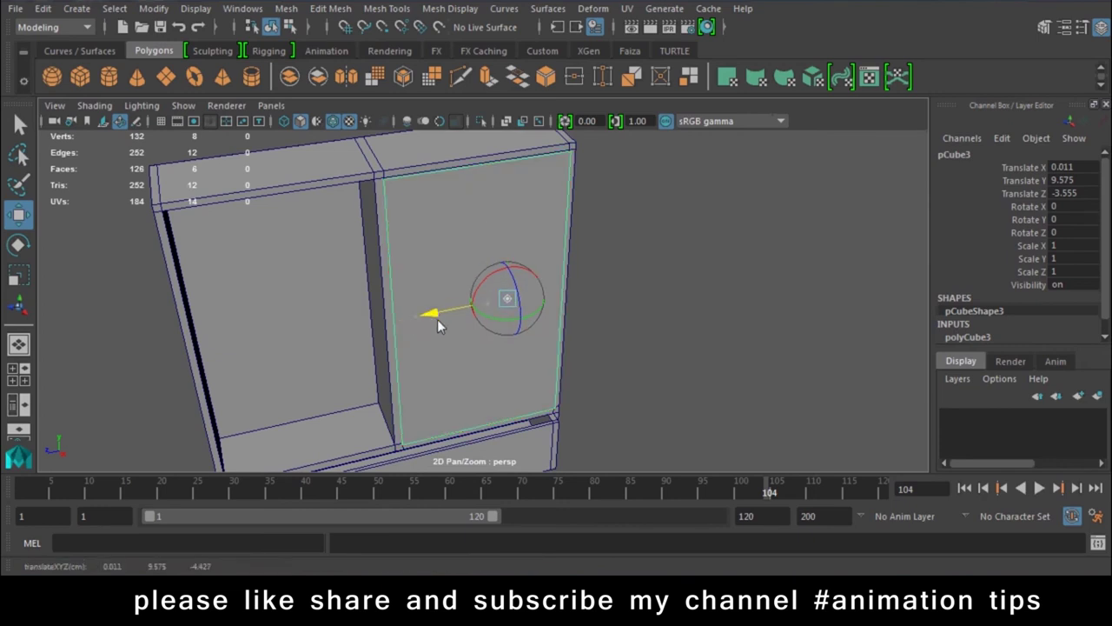
key(d)
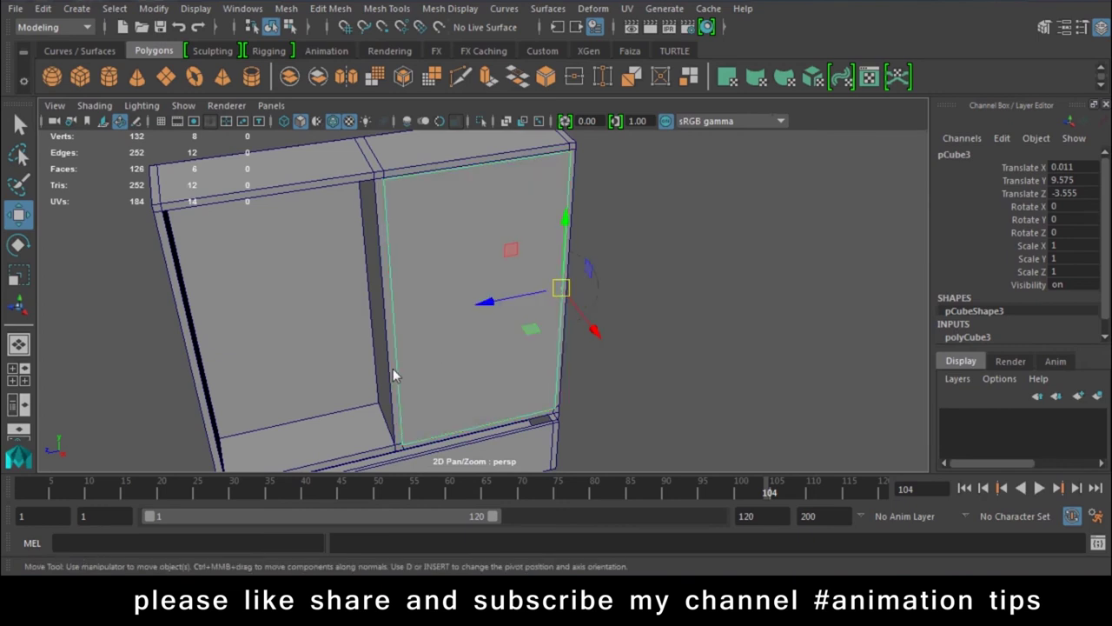
key(e)
mouse_move(517, 325)
mouse_down()
mouse_move(538, 334)
mouse_move(598, 325)
mouse_up()
key(w)
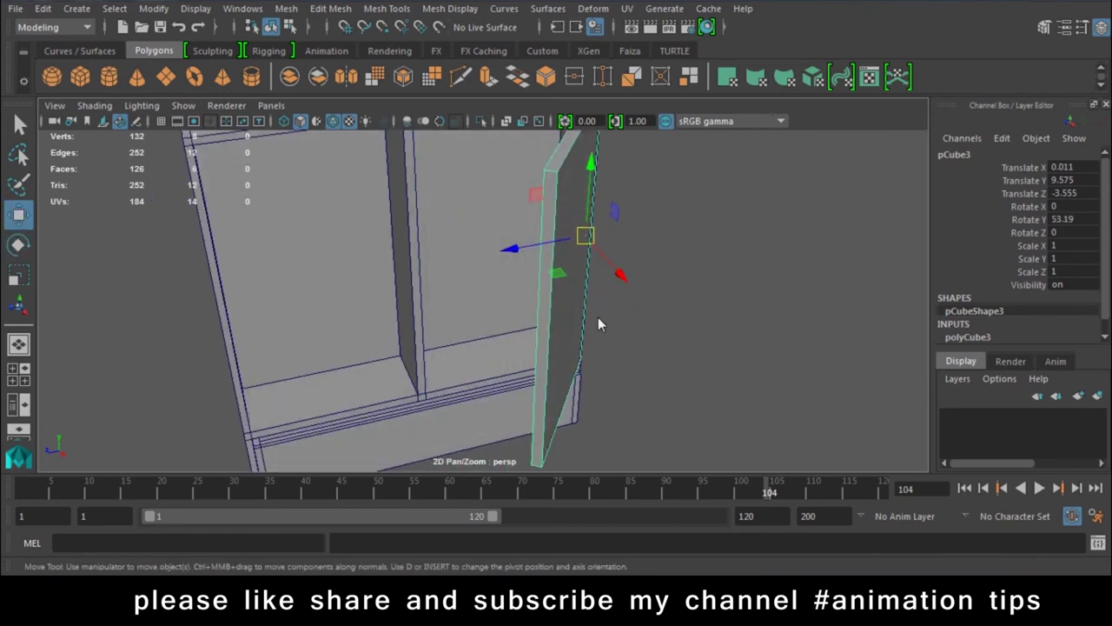
Step: Duplicate the door, move the copy over the left compartment and rotate it to Y 122.188
scroll(598, 317, down, 3)
key(ctrl+d)
mouse_move(494, 258)
mouse_down()
mouse_move(166, 320)
mouse_move(182, 318)
mouse_up()
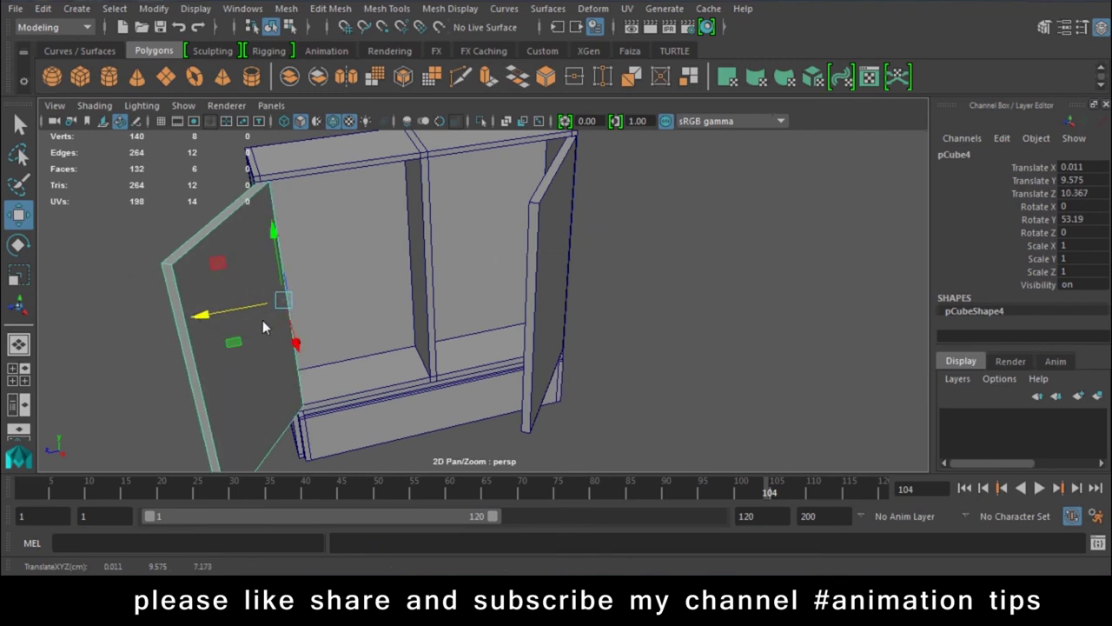
key(e)
drag(276, 356, 318, 338)
Step: Deselect the left door and orbit around the cabinet to review both open doors and compartments
click(628, 359)
mouse_move(627, 359)
alt+mouse_down()
mouse_move(607, 281)
mouse_move(537, 316)
alt+mouse_up()
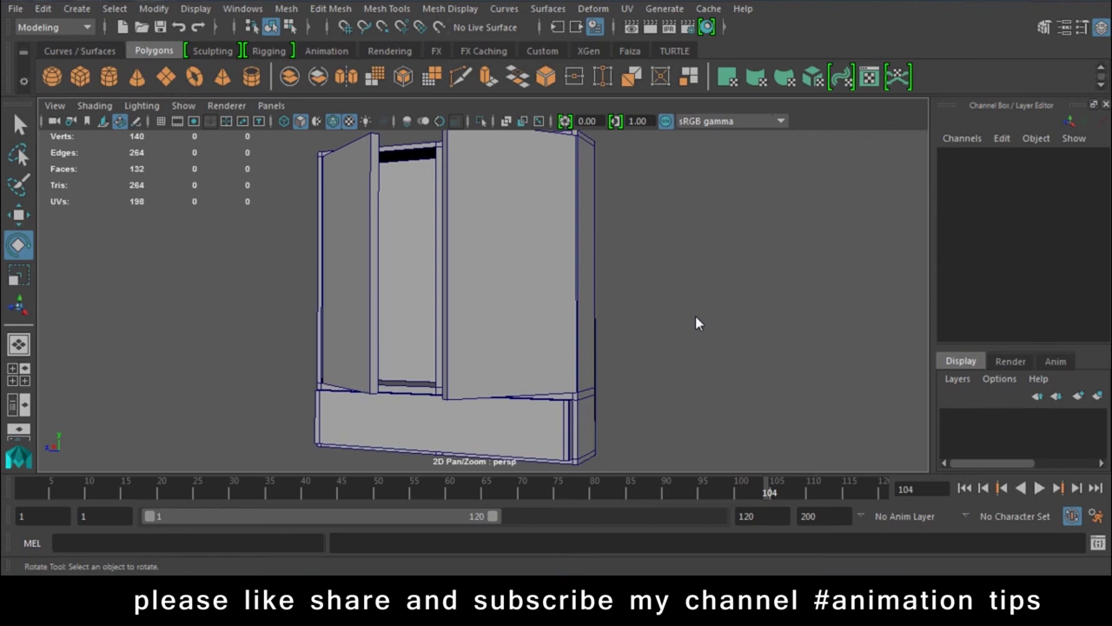
mouse_move(537, 400)
alt+mouse_down()
mouse_move(672, 339)
mouse_move(349, 398)
alt+mouse_up()
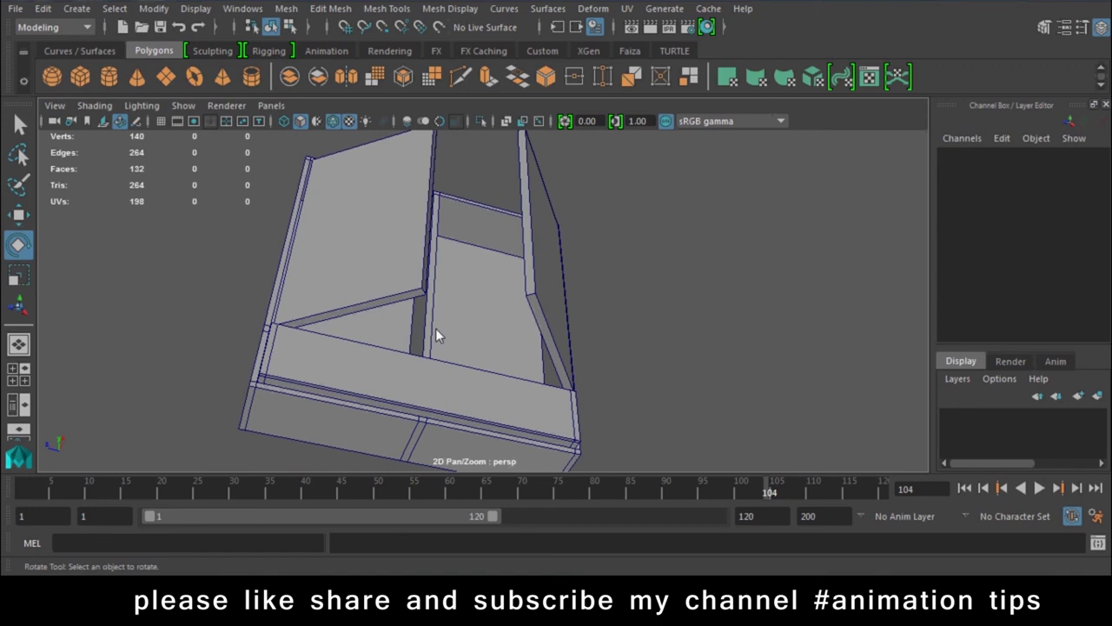
mouse_move(606, 317)
alt+mouse_down()
mouse_move(634, 385)
mouse_move(601, 320)
mouse_move(565, 337)
alt+mouse_up()
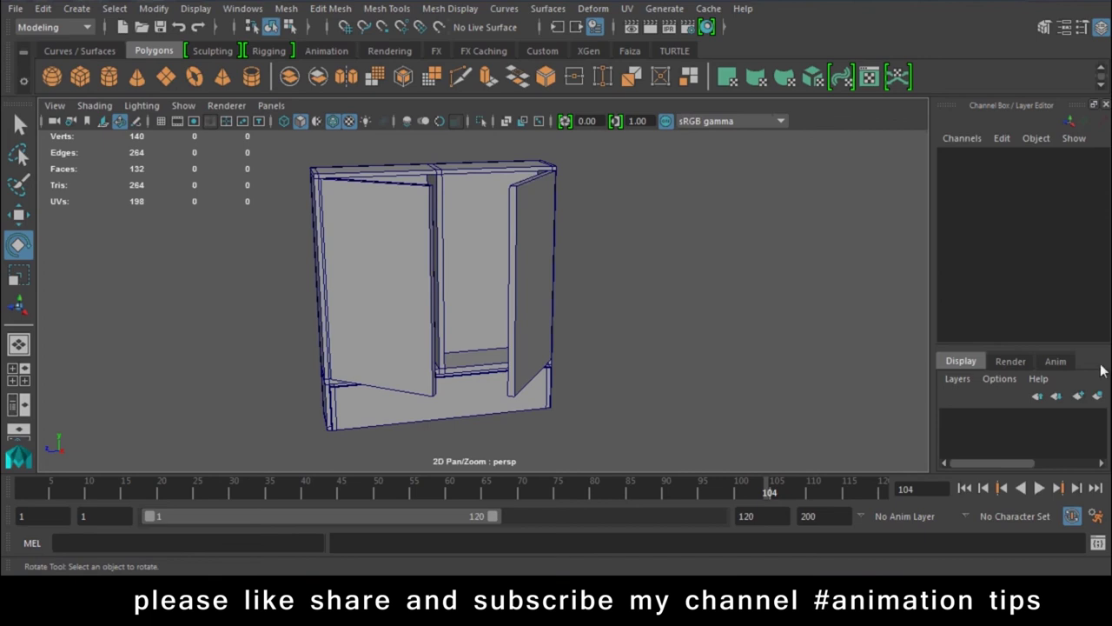
Step: Bring up the CamStudio recorder window from the hidden system tray icons
click(971, 604)
click(969, 509)
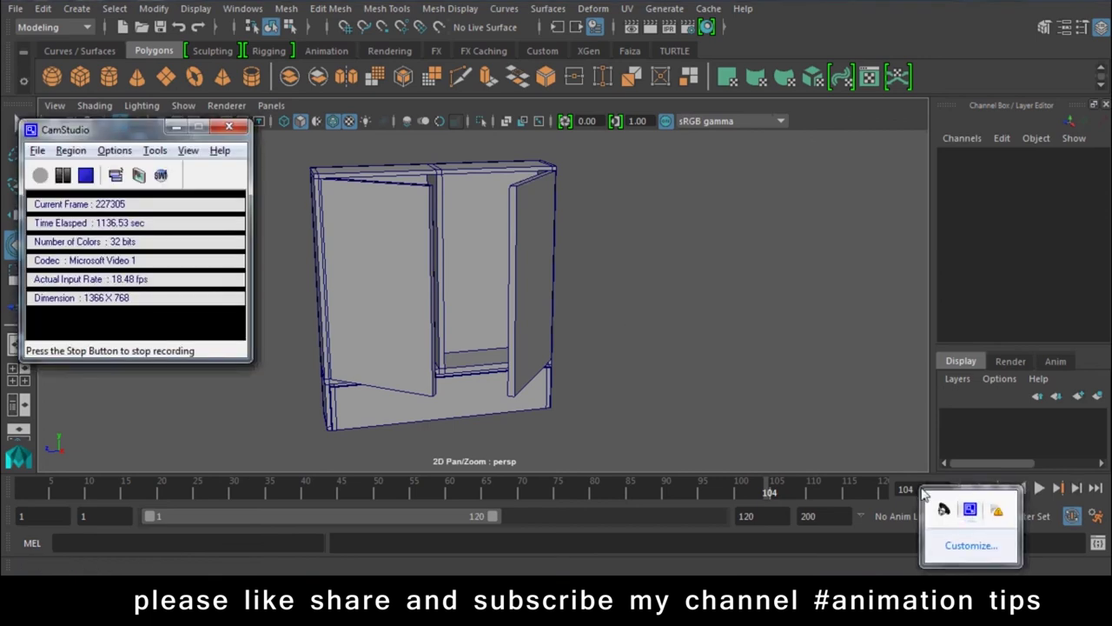